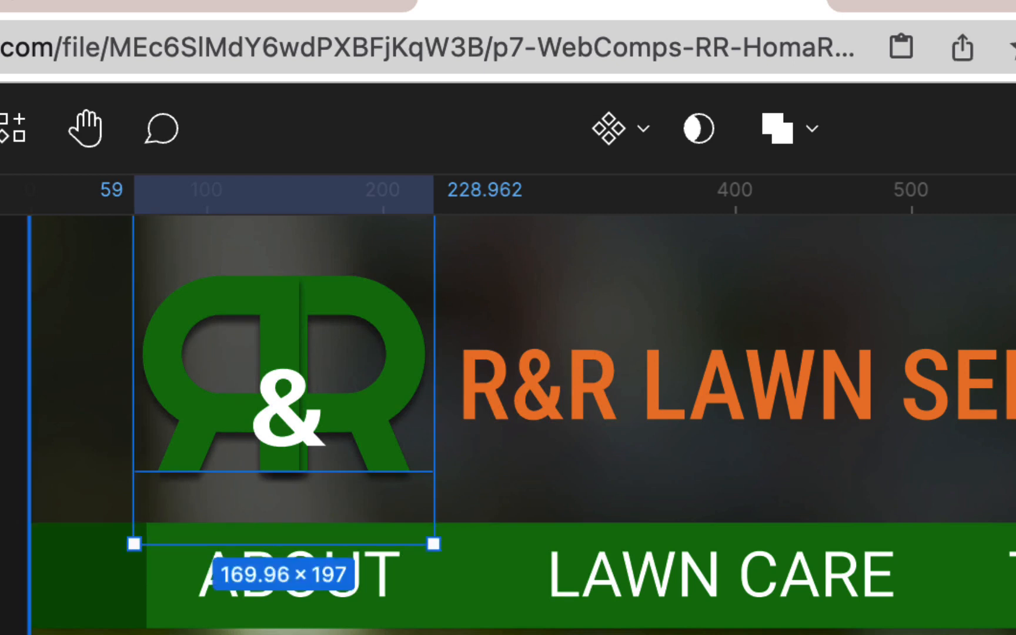
# Combine the two mirrored R letters of the header logo into one shape with a Union selection
pyautogui.click(822, 139)
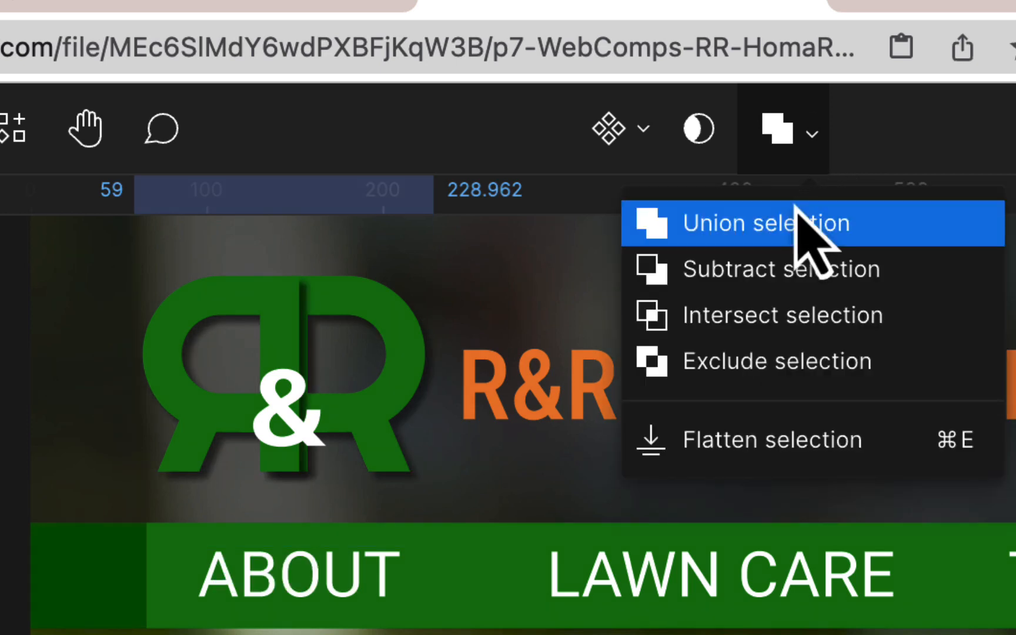
pyautogui.click(775, 230)
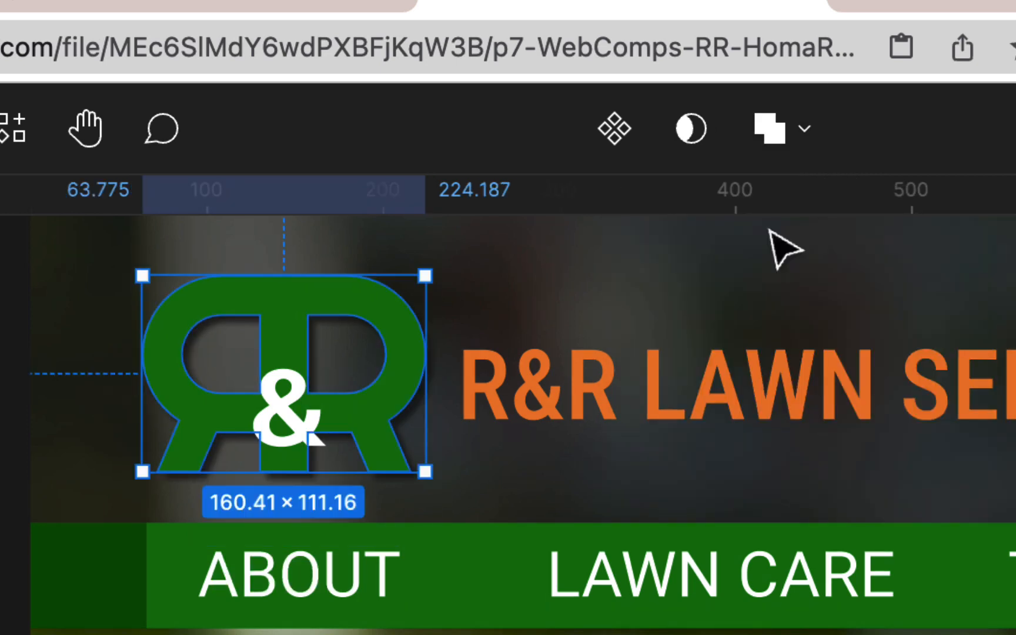
pyautogui.click(483, 423)
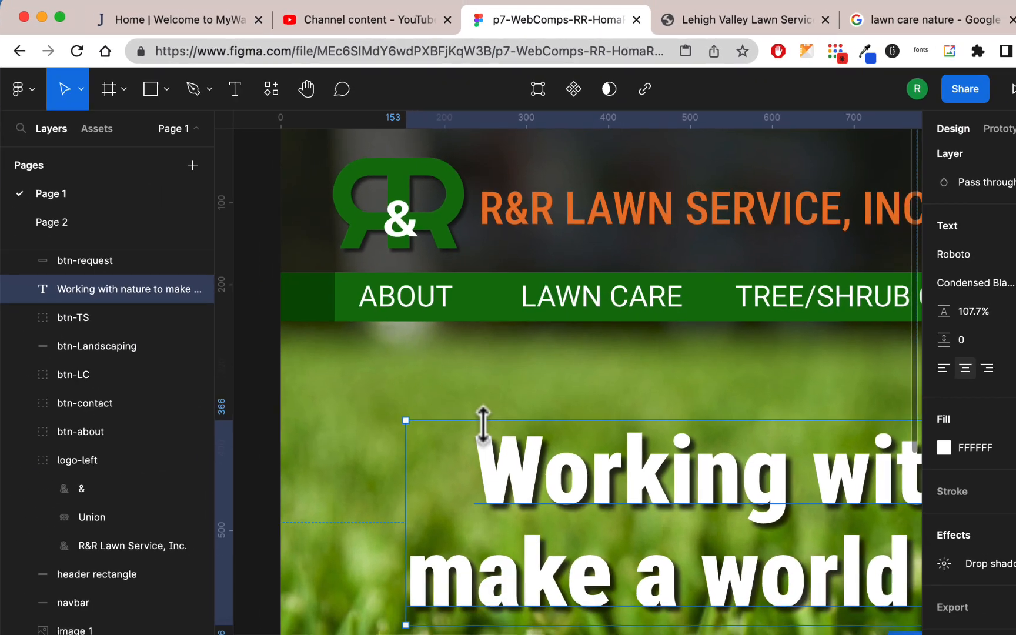
# Examine the desktop layout, its header rectangle's fill on Page 1, and the blank iPhone frame on Page 2
pyautogui.scroll(-3, 483, 423)
pyautogui.scroll(-3, 484, 419)
pyautogui.click(611, 239)
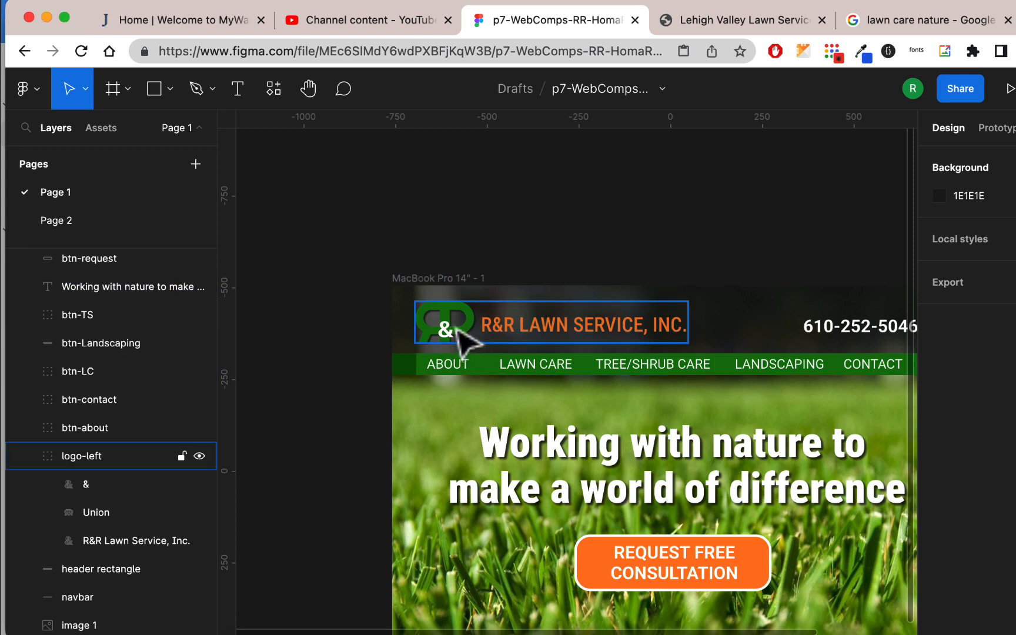
pyautogui.scroll(-5, 676, 294)
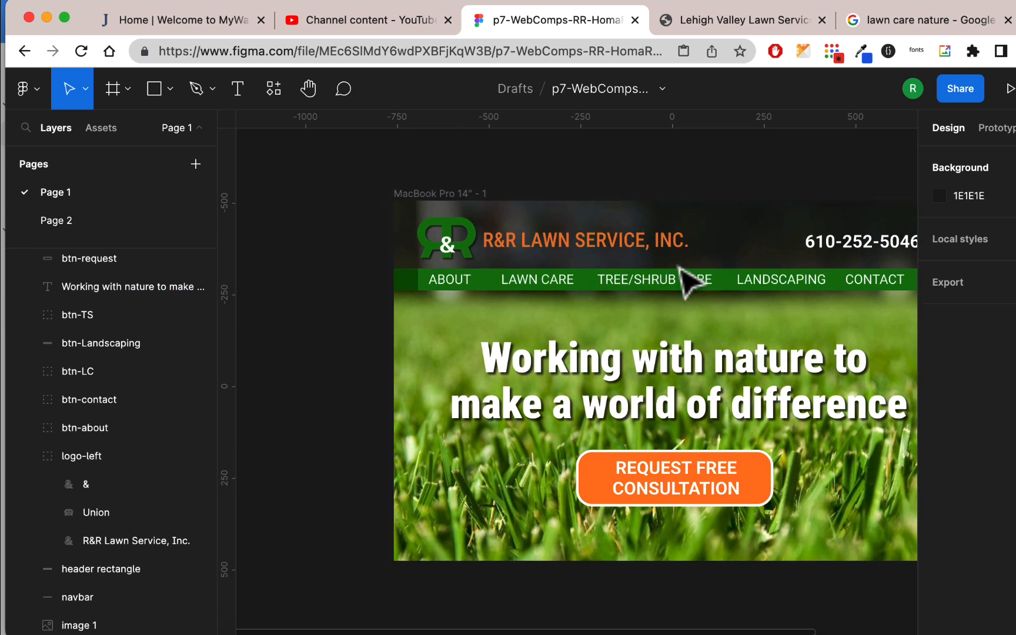
pyautogui.hscroll(5, 687, 279)
pyautogui.hscroll(-1, 678, 266)
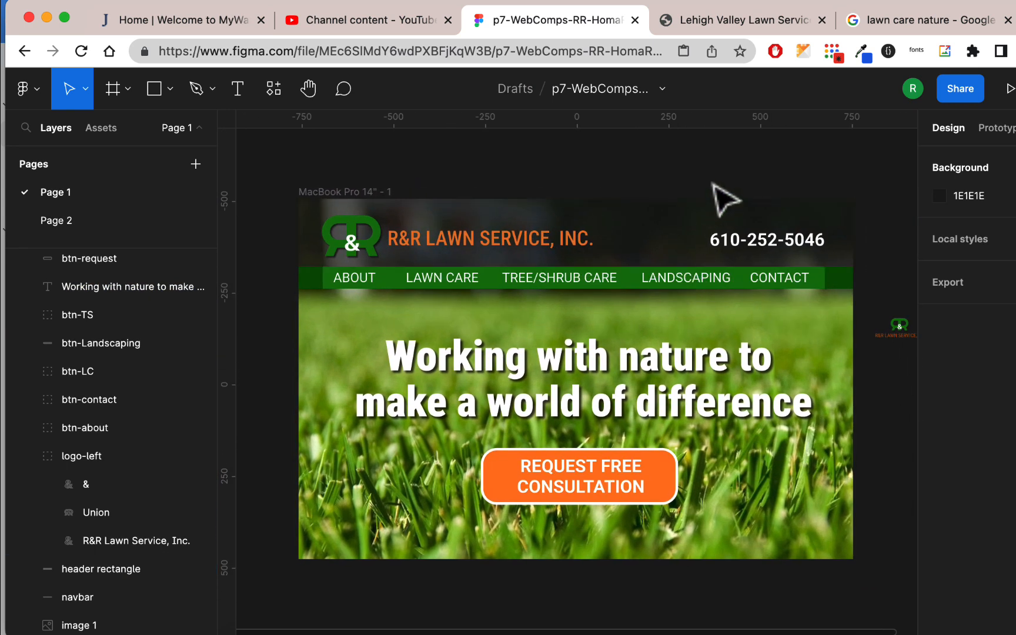
pyautogui.click(687, 222)
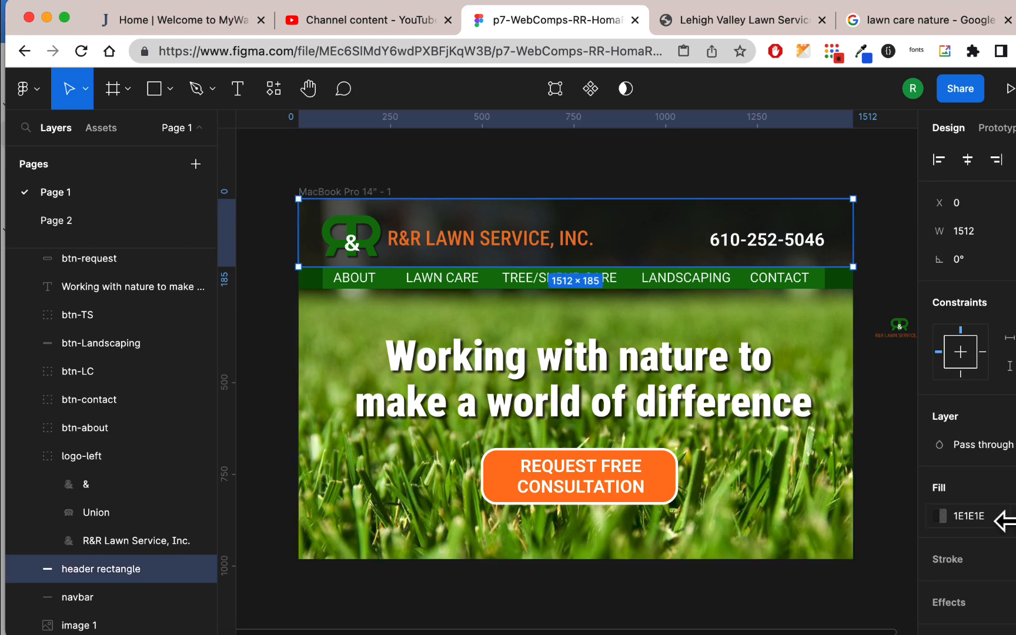
pyautogui.moveTo(1015, 521)
pyautogui.mouseDown()
pyautogui.moveTo(932, 514)
pyautogui.moveTo(1009, 517)
pyautogui.mouseUp()
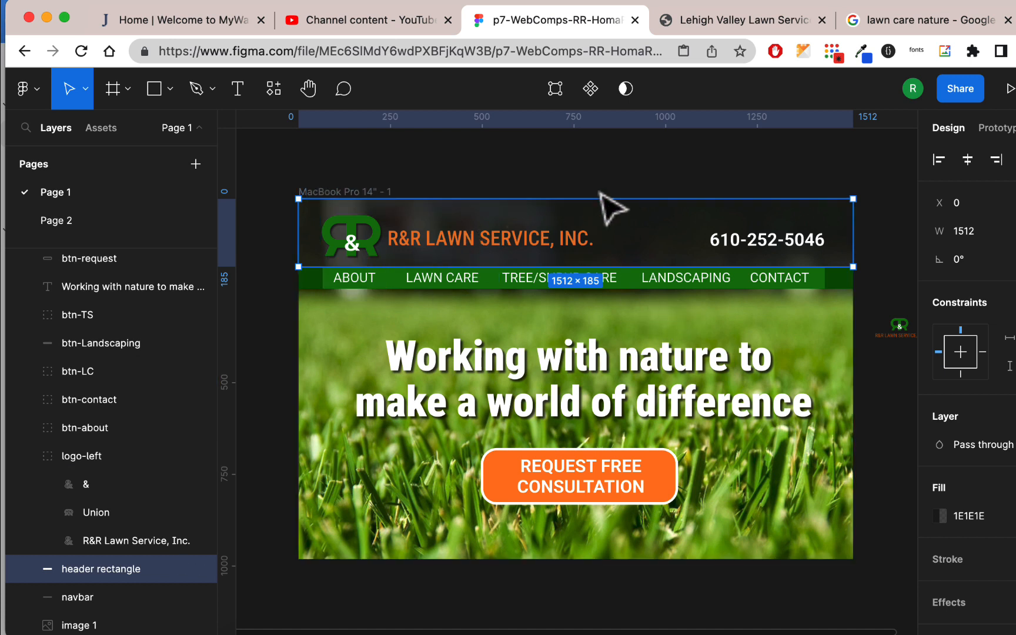
pyautogui.click(614, 176)
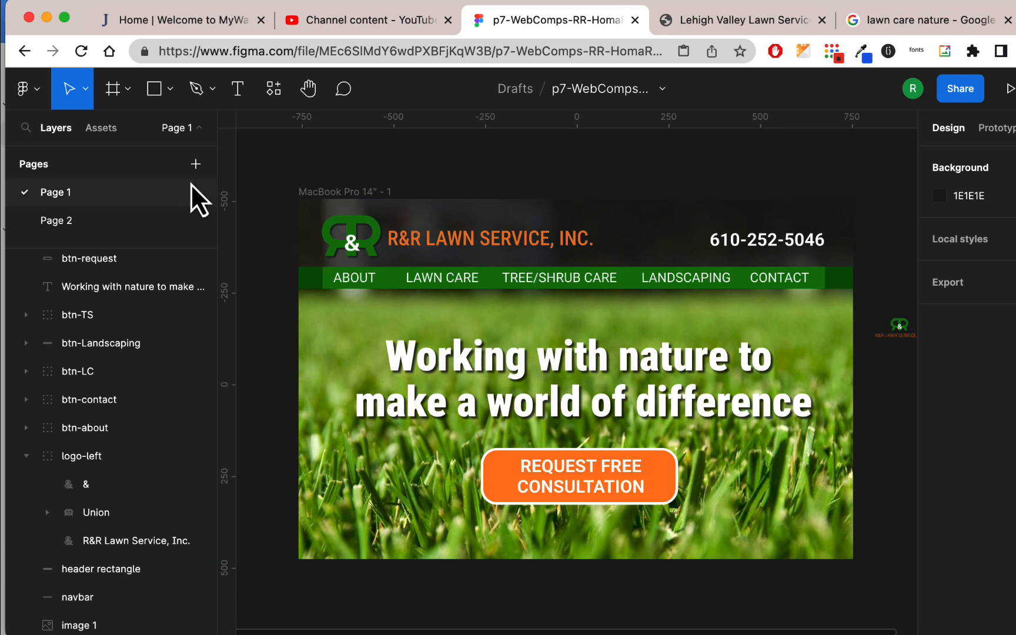
pyautogui.click(119, 229)
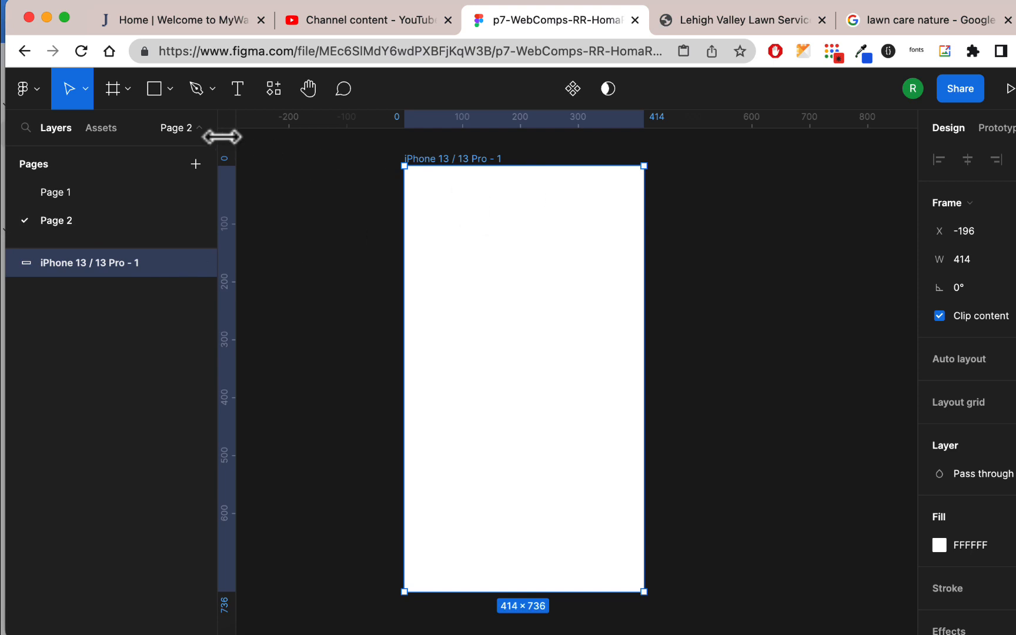
pyautogui.click(90, 196)
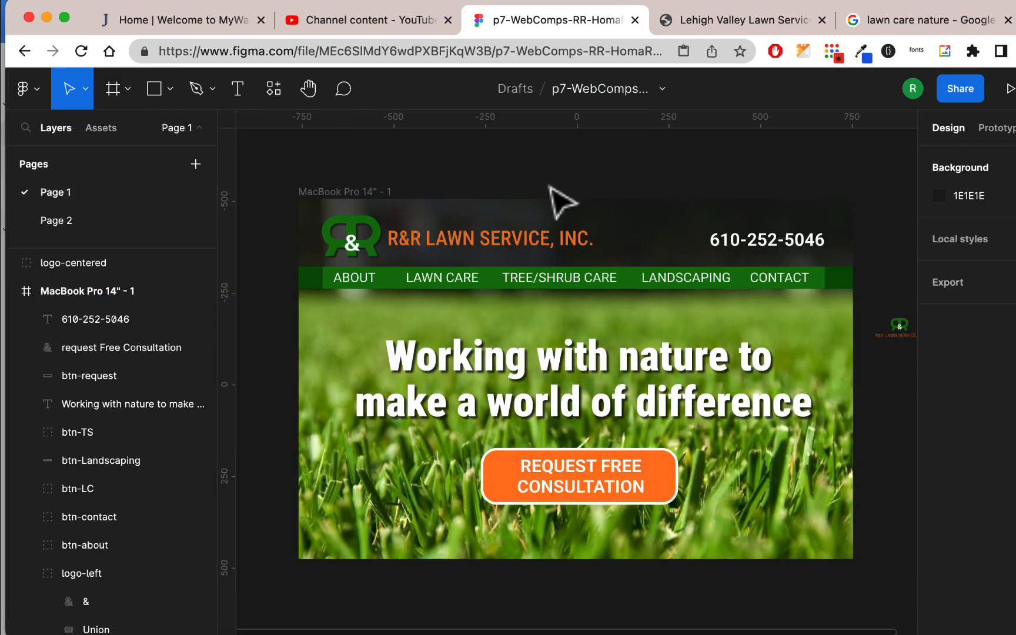
# Copy the logo-centered group from Page 1 to Page 2 and place it beside the iPhone frame
pyautogui.click(895, 325)
pyautogui.hscroll(5, 882, 376)
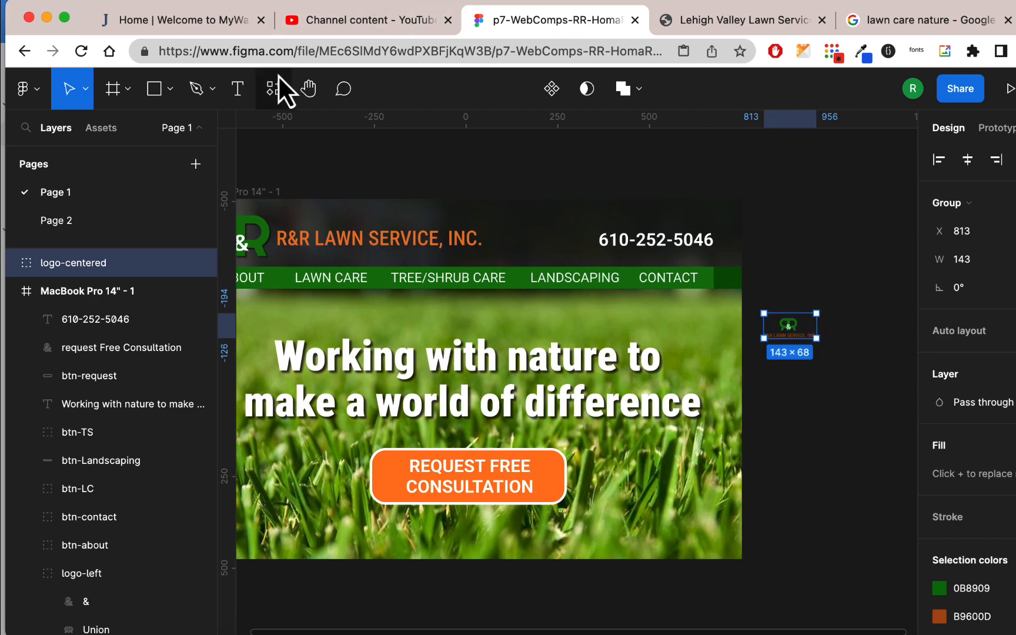
pyautogui.click(97, 228)
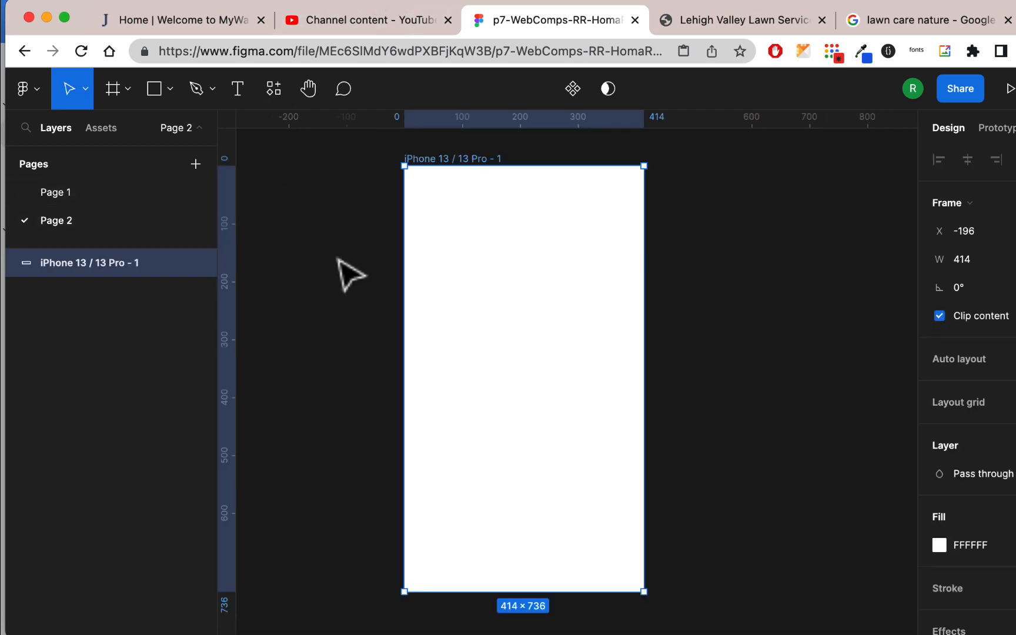
pyautogui.press('super+v')
pyautogui.moveTo(523, 374); pyautogui.dragTo(705, 254)
pyautogui.click(776, 367)
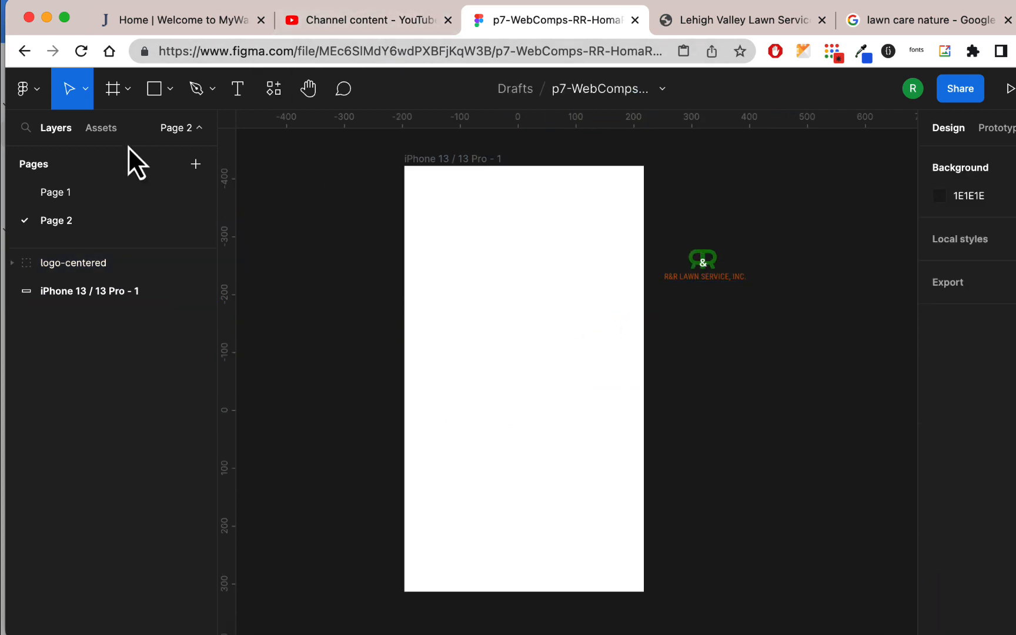
# Copy the grass background, image 1, from the MacBook Pro frame on Page 1 and paste it onto Page 2
pyautogui.click(68, 191)
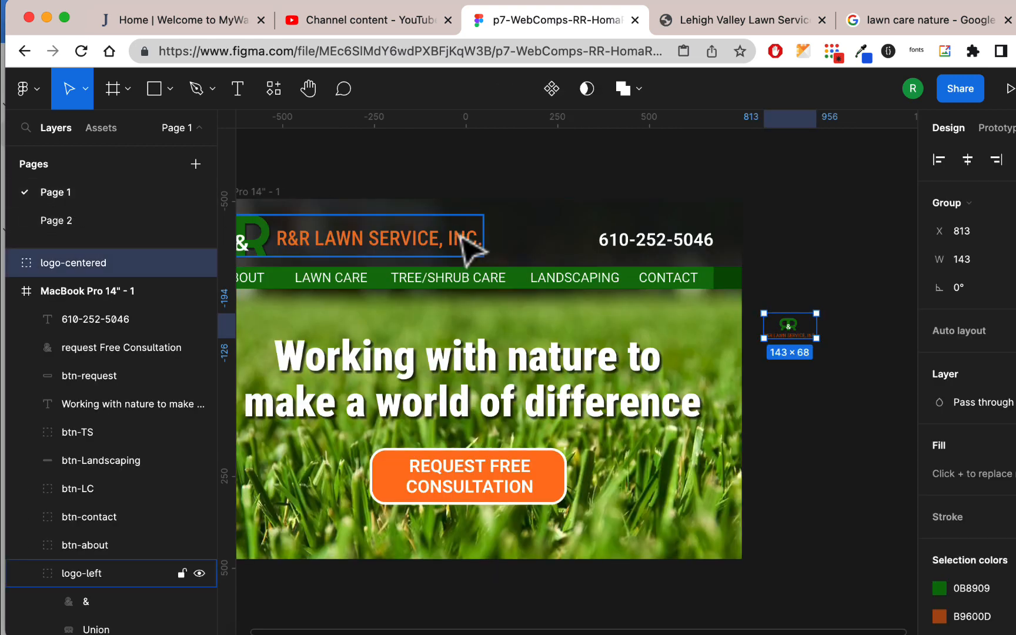
pyautogui.scroll(-2, 465, 237)
pyautogui.hscroll(-2, 463, 235)
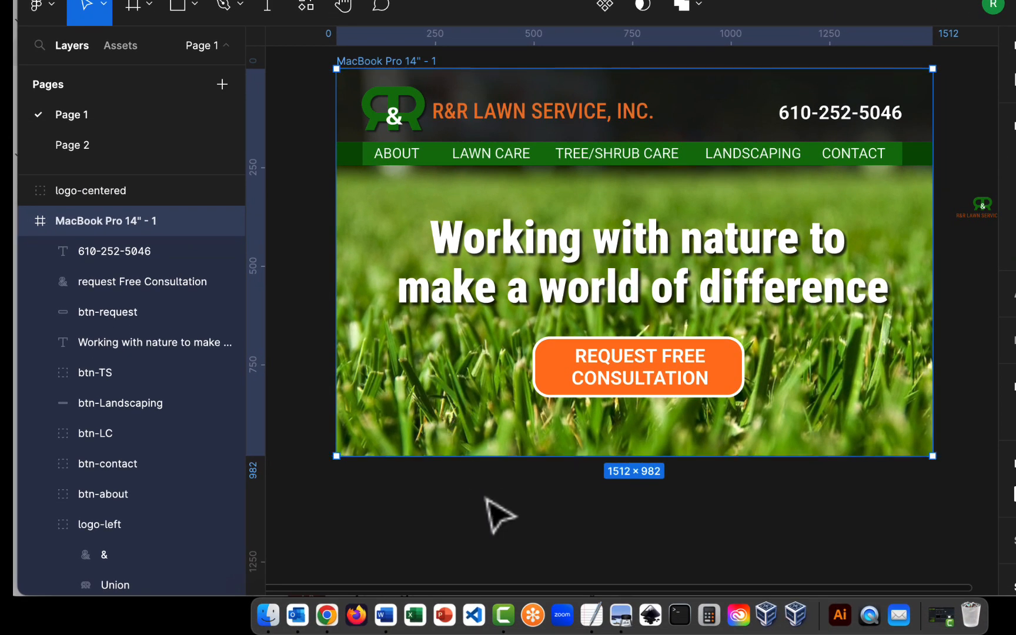
pyautogui.click(487, 499)
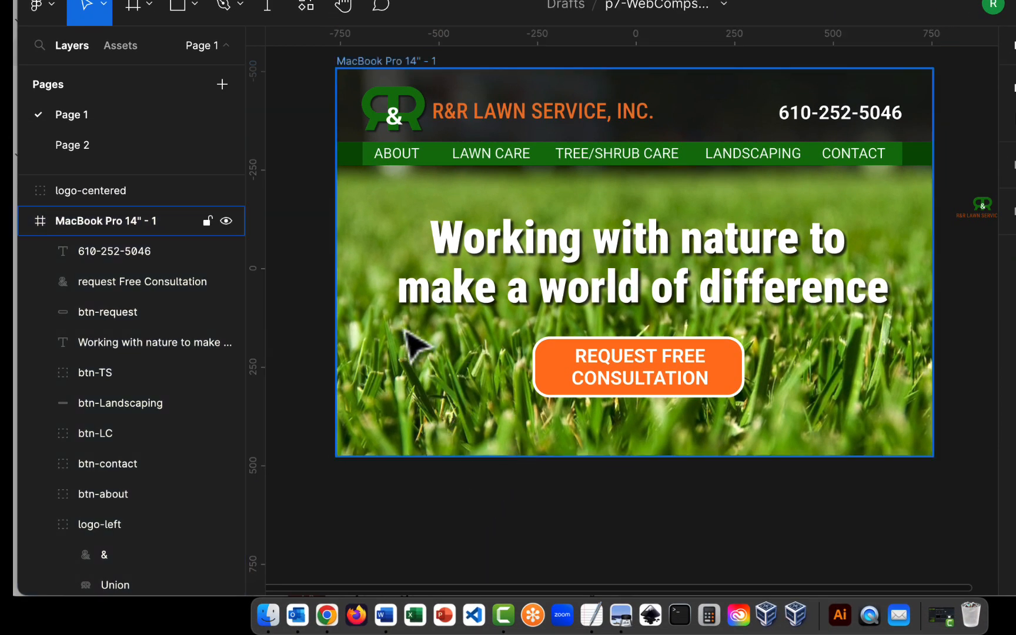
pyautogui.click(379, 400)
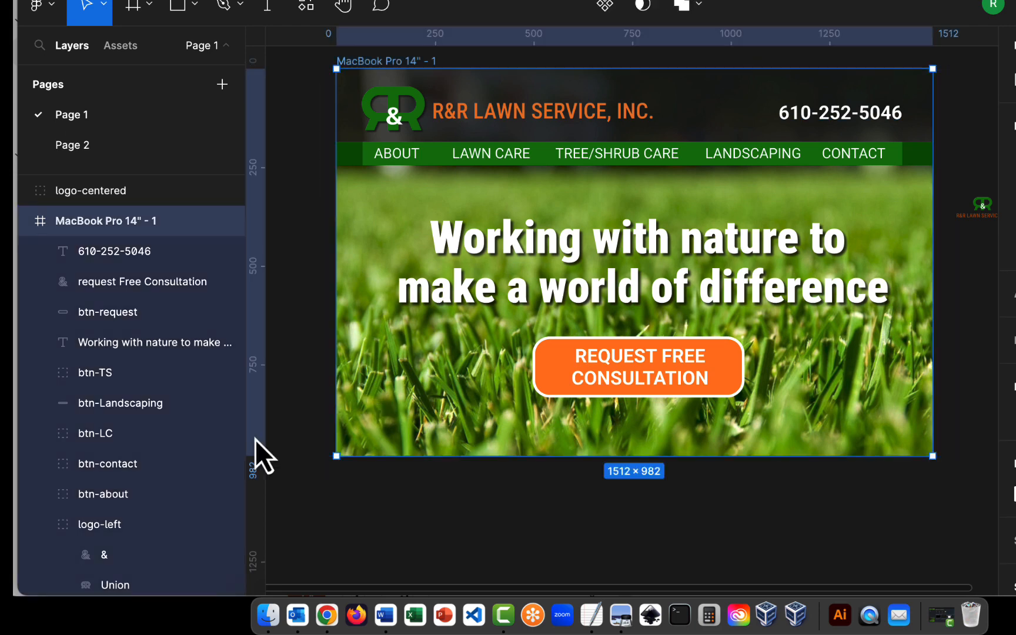
pyautogui.scroll(-5, 118, 469)
pyautogui.click(111, 582)
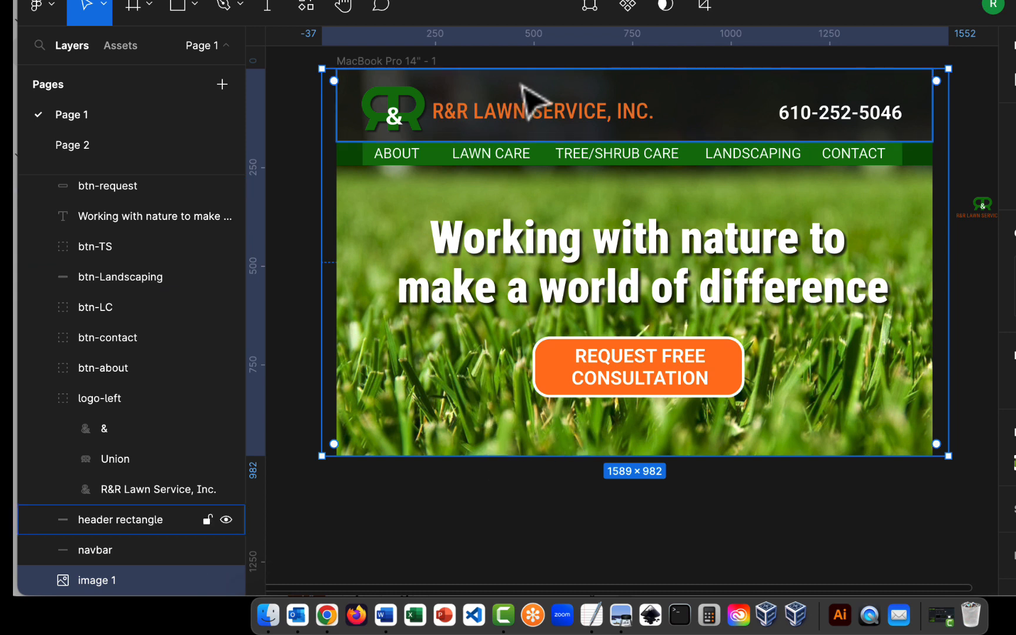
pyautogui.click(165, 147)
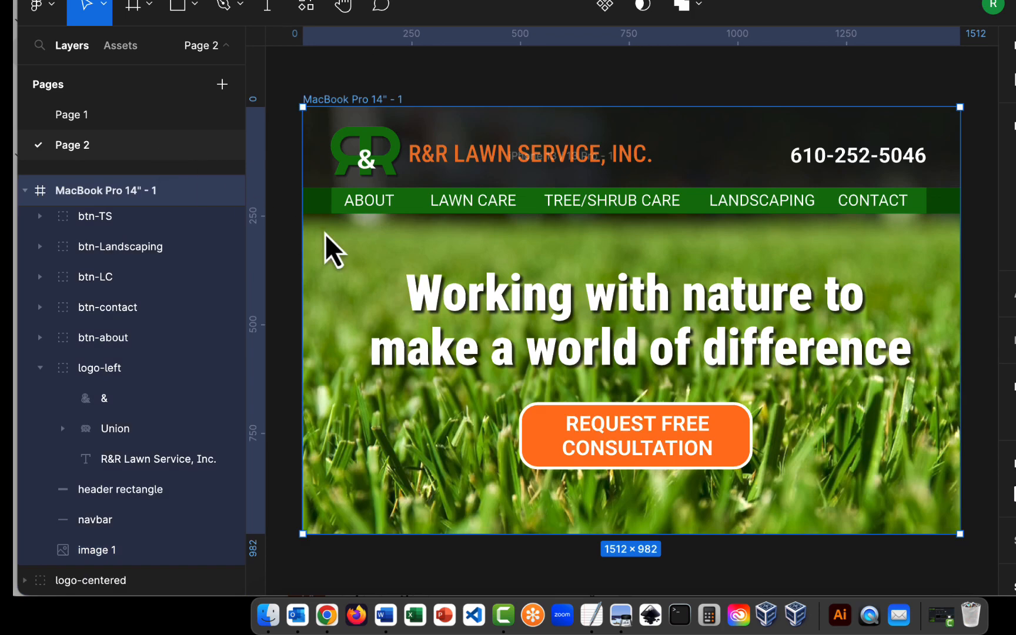
pyautogui.press('super+v')
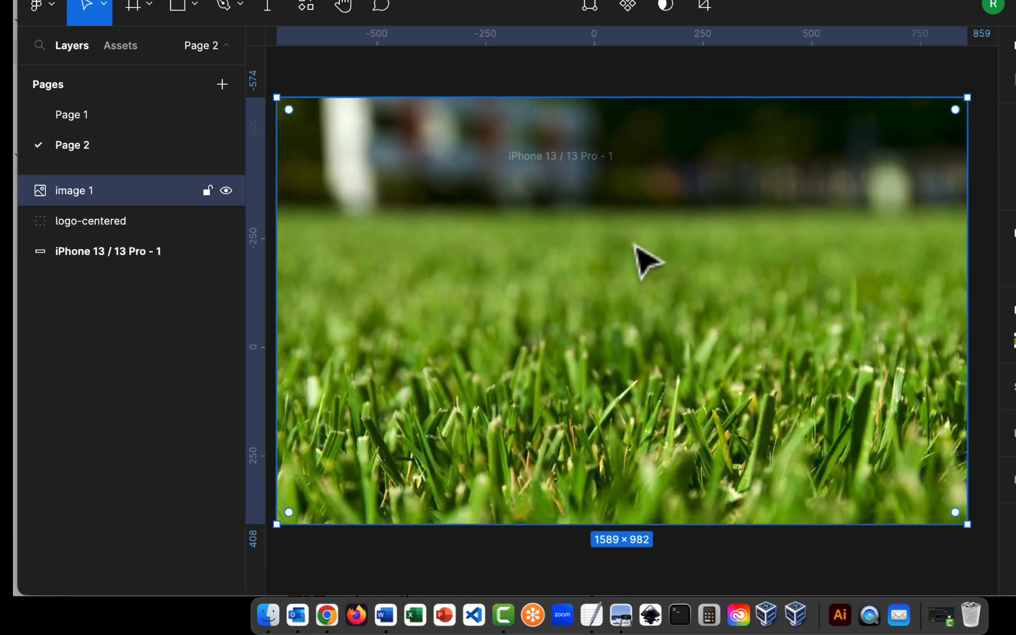
# Nest image 1 inside the iPhone 13 / 13 Pro - 1 frame and scale it down to about 1311 × 810
pyautogui.moveTo(86, 191); pyautogui.dragTo(128, 253)
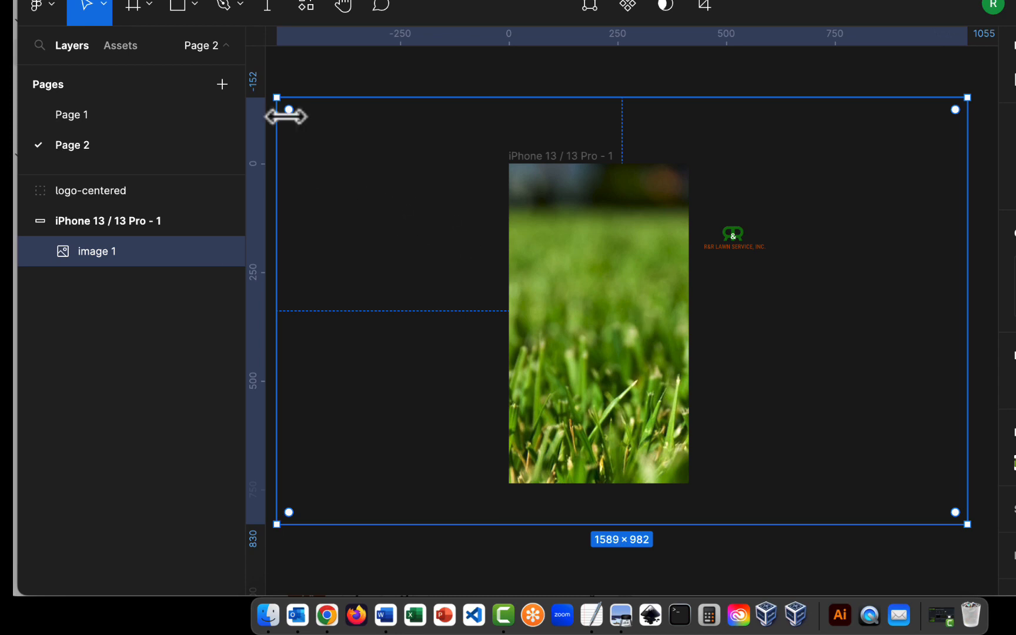
pyautogui.moveTo(276, 99); pyautogui.dragTo(344, 138)
pyautogui.moveTo(965, 522); pyautogui.dragTo(912, 491)
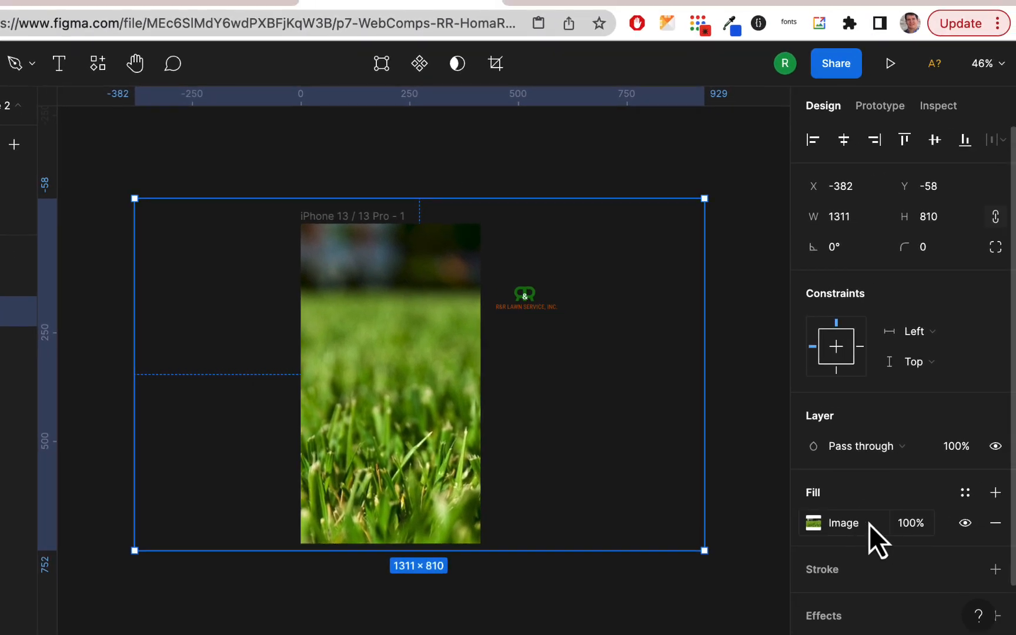
# Crop both sides of the grass image close to the phone frame, to about 493 × 810
pyautogui.click(833, 524)
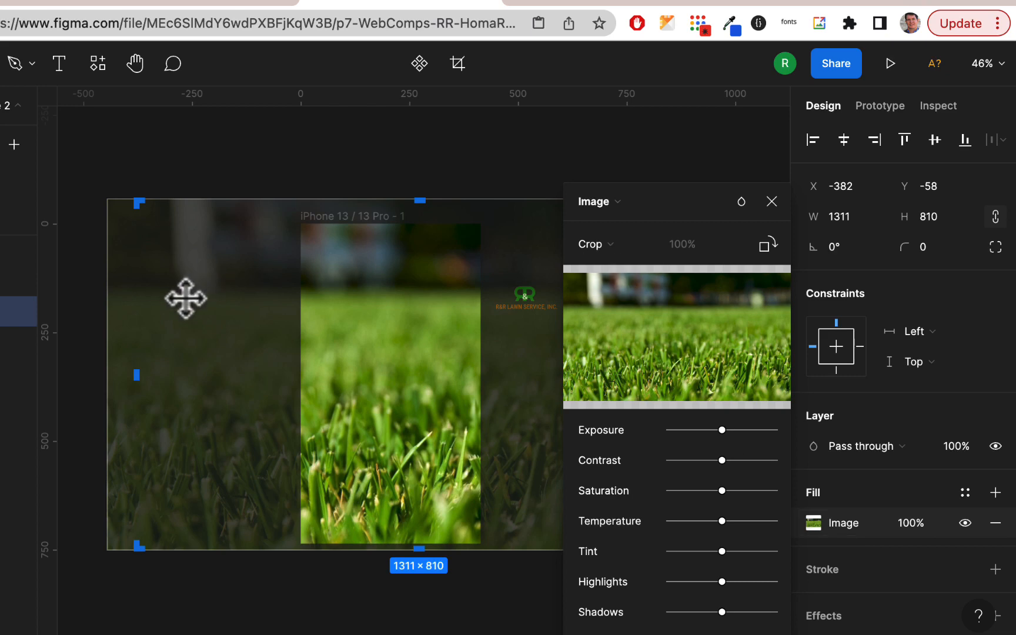
pyautogui.moveTo(136, 375); pyautogui.dragTo(294, 365)
pyautogui.hscroll(15, 309, 403)
pyautogui.hscroll(-15, 320, 414)
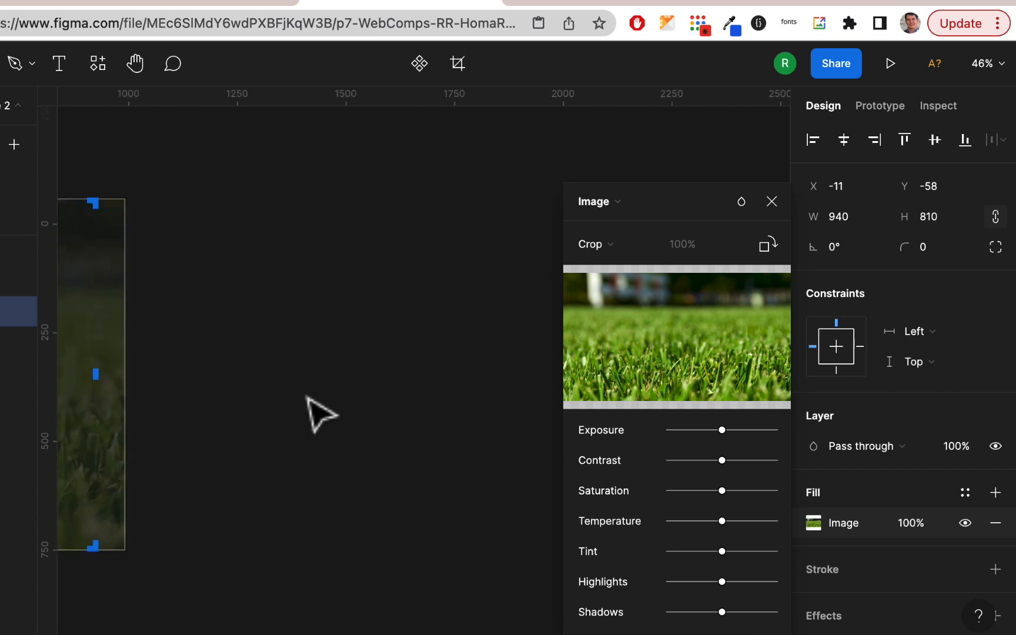
pyautogui.moveTo(281, 383); pyautogui.dragTo(125, 385)
pyautogui.hscroll(-6, 124, 385)
pyautogui.scroll(-1, 127, 385)
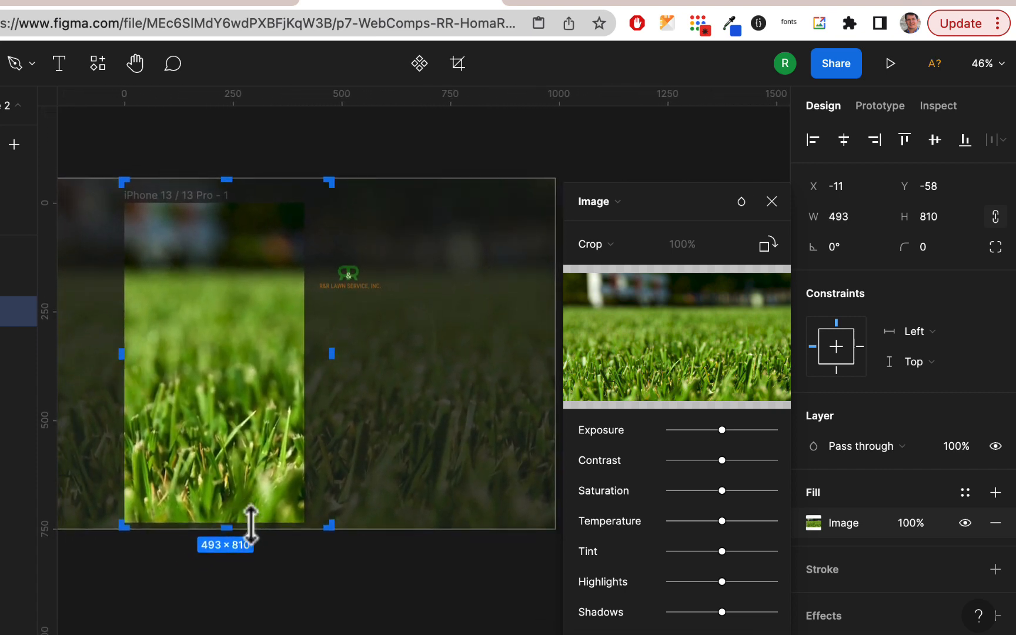
pyautogui.click(277, 551)
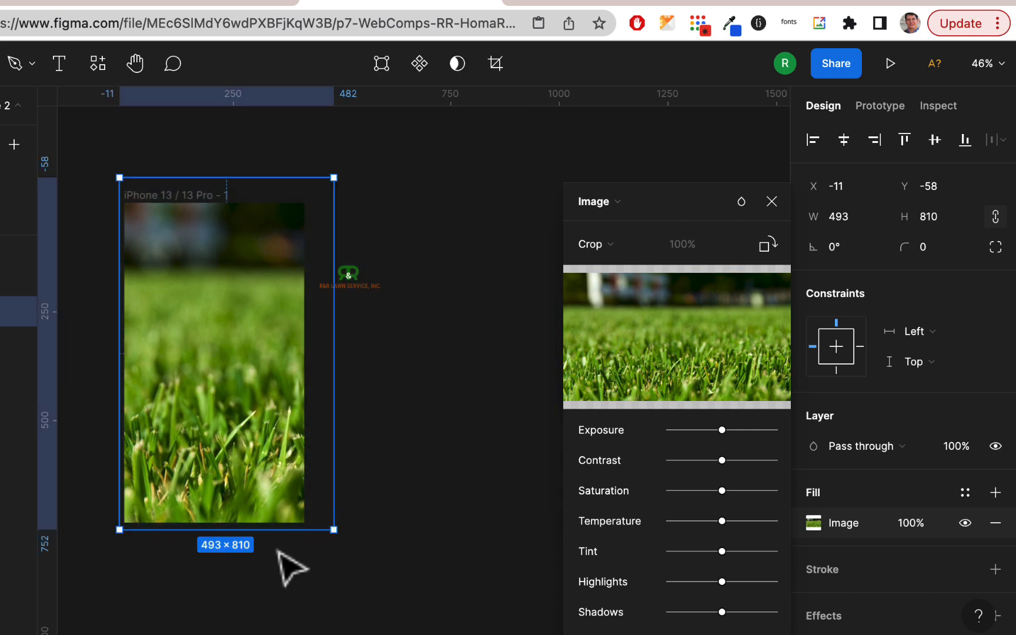
pyautogui.click(399, 548)
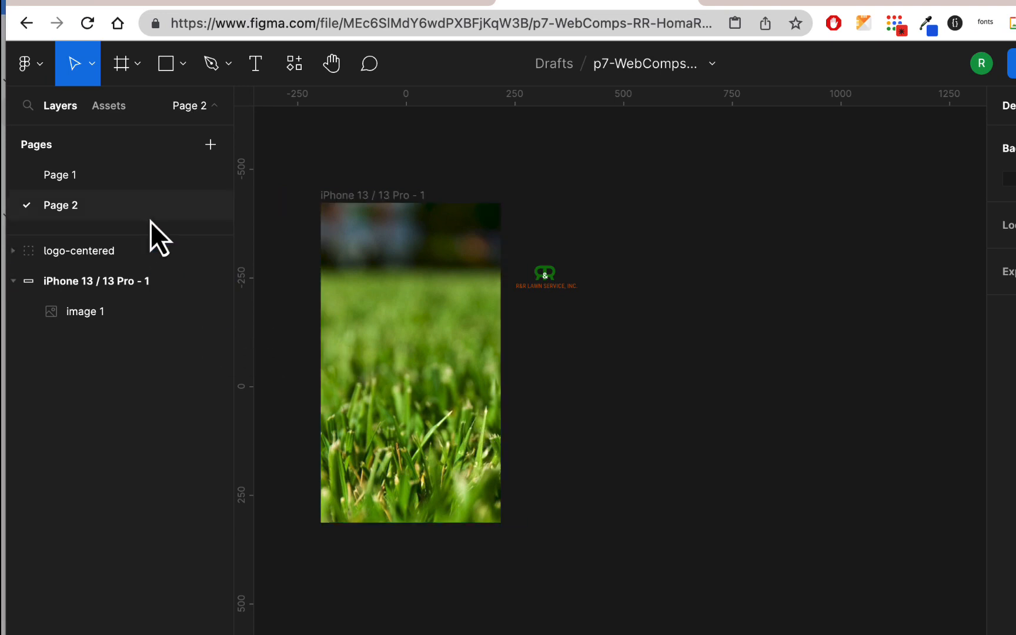
# Copy the header rectangle from the desktop layout on Page 1 and paste it onto Page 2
pyautogui.click(122, 179)
pyautogui.click(733, 141)
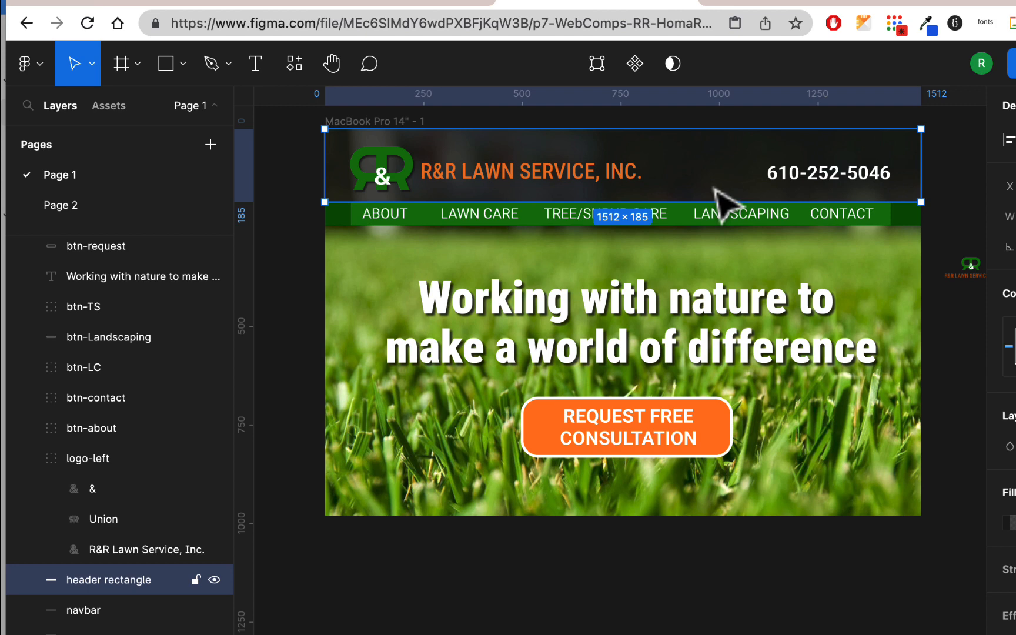
pyautogui.hscroll(-3, 403, 227)
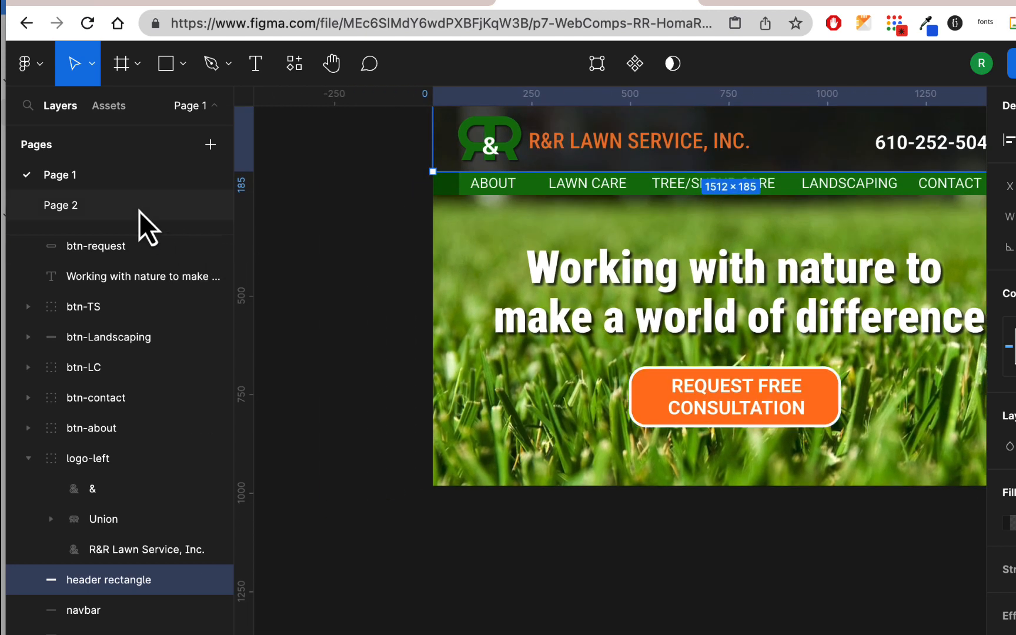
pyautogui.click(138, 211)
pyautogui.press('super+v')
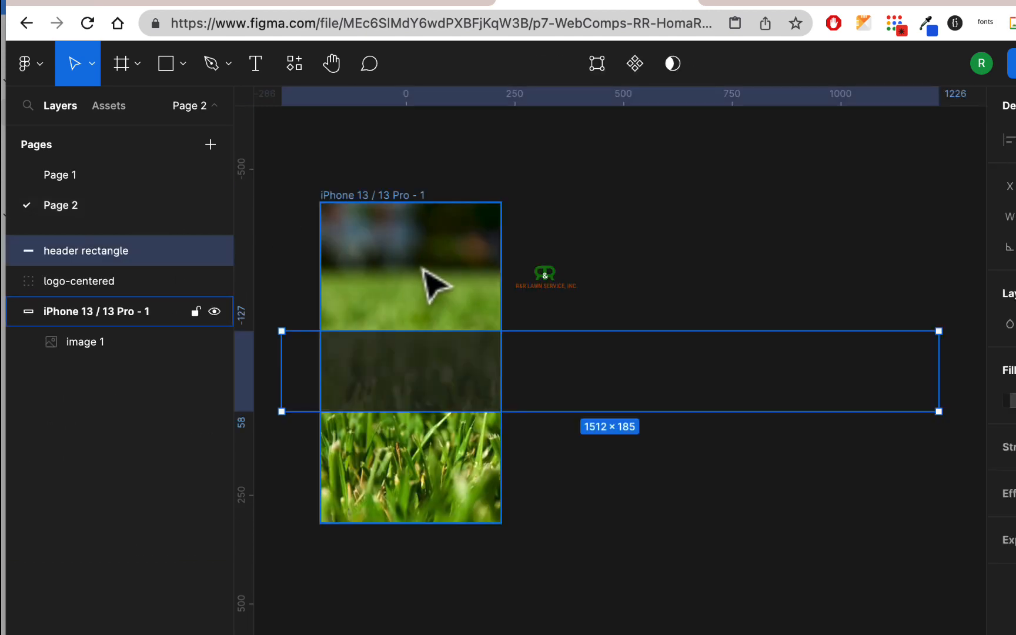
# Align the header rectangle with the phone frame's top-left corner, reduce its height slightly and narrow it to about the frame's width
pyautogui.moveTo(582, 363); pyautogui.dragTo(619, 256)
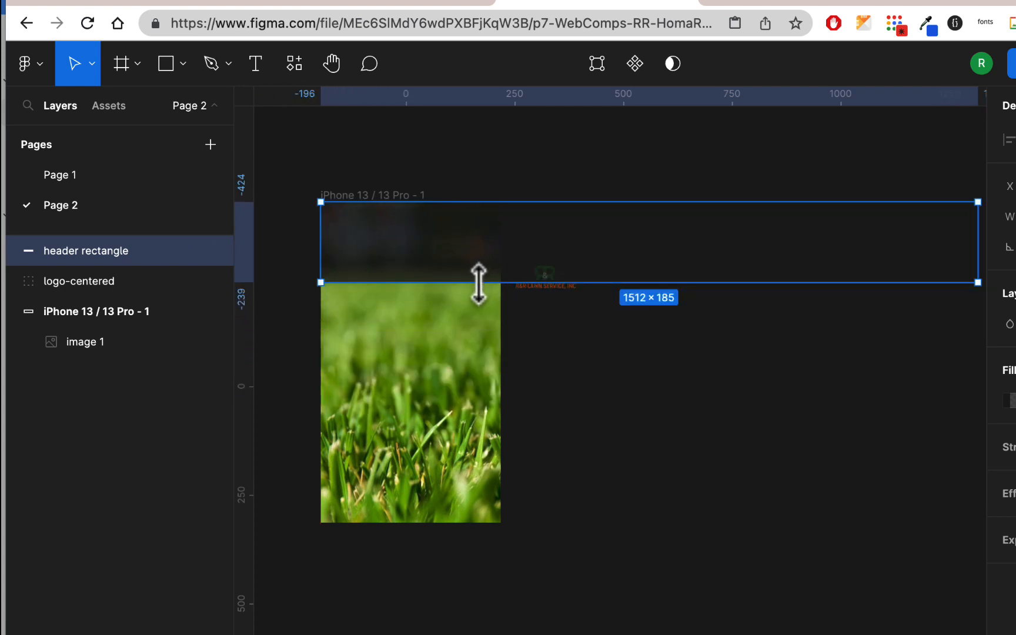
pyautogui.moveTo(479, 284); pyautogui.dragTo(479, 267)
pyautogui.moveTo(976, 235); pyautogui.dragTo(504, 233)
pyautogui.click(699, 243)
pyautogui.hscroll(-2, 699, 243)
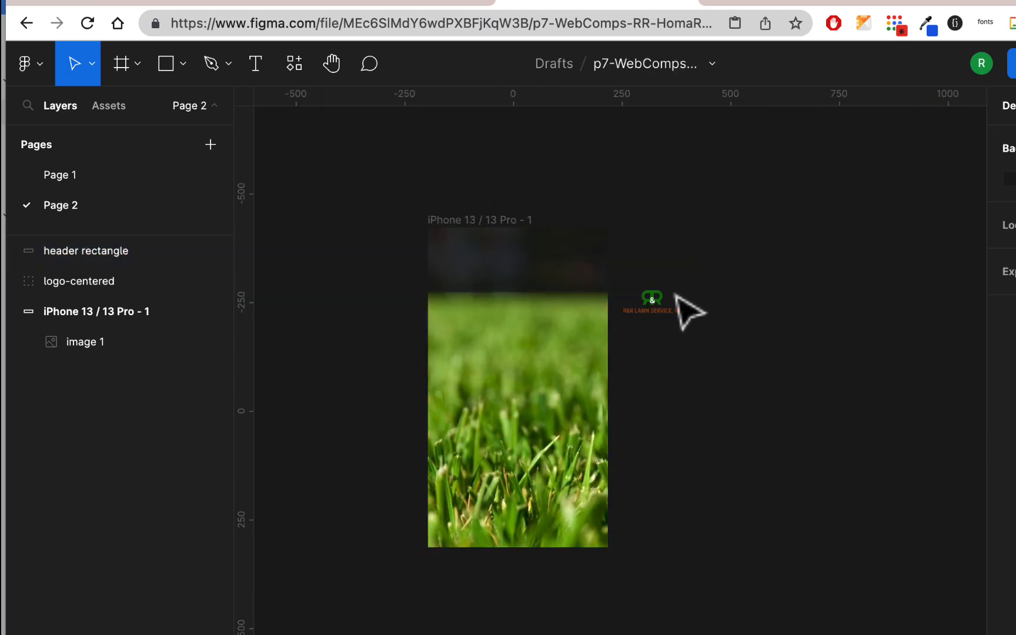
# Center the logo-centered group in the phone header and nest the header rectangle in the iPhone frame, layered beneath the logo
pyautogui.moveTo(664, 302); pyautogui.dragTo(532, 261)
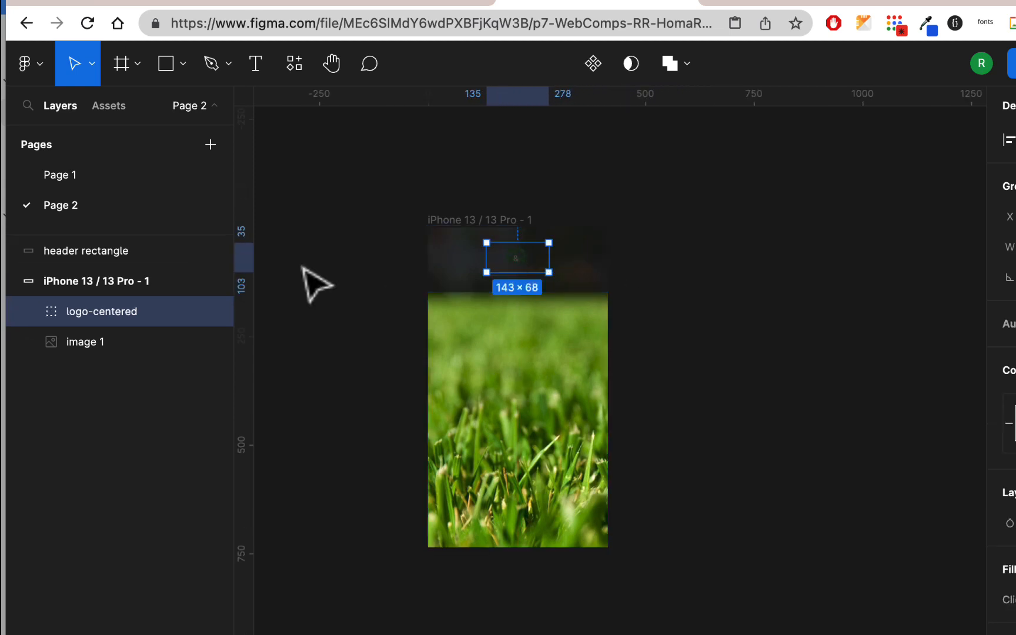
pyautogui.click(122, 255)
pyautogui.moveTo(120, 282); pyautogui.dragTo(40, 258)
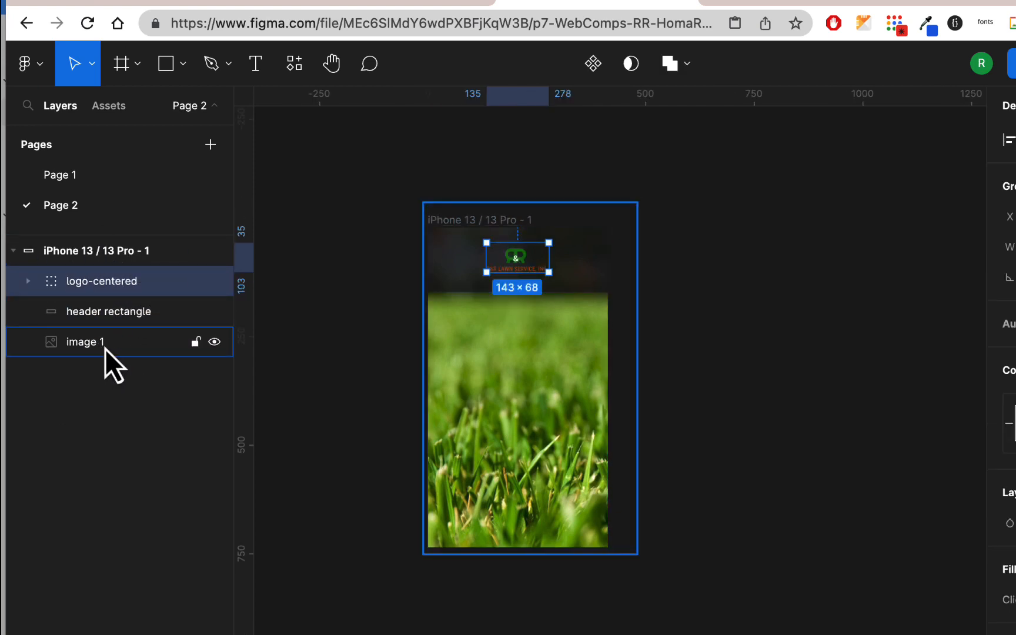
# Scale the logo-centered group proportionally to about 300 × 144 and move it down so it sits within the phone header
pyautogui.scroll(2, 544, 305)
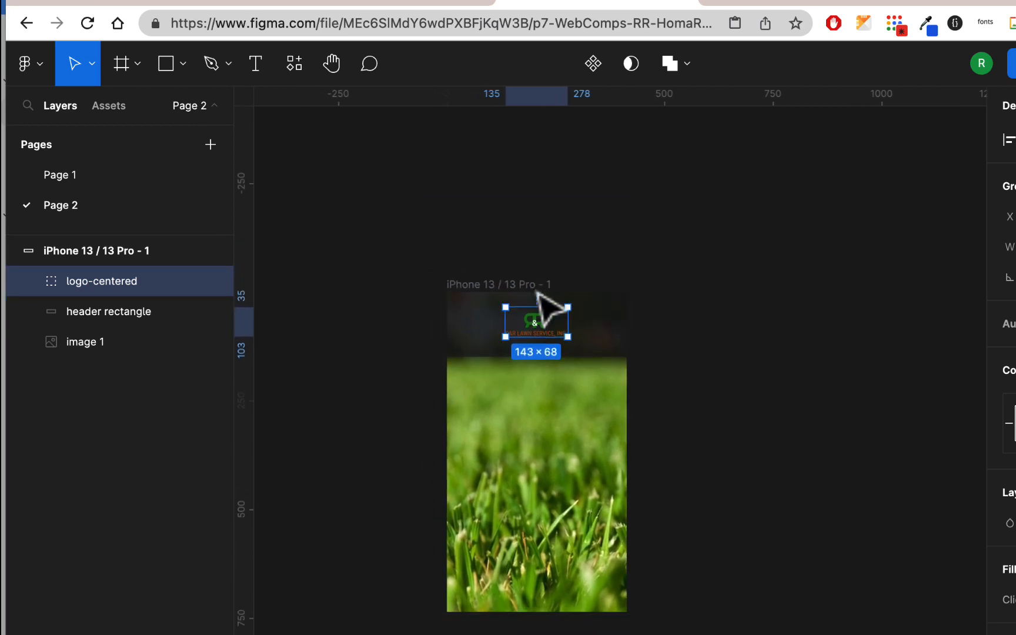
pyautogui.scroll(5, 545, 306)
pyautogui.scroll(3, 538, 291)
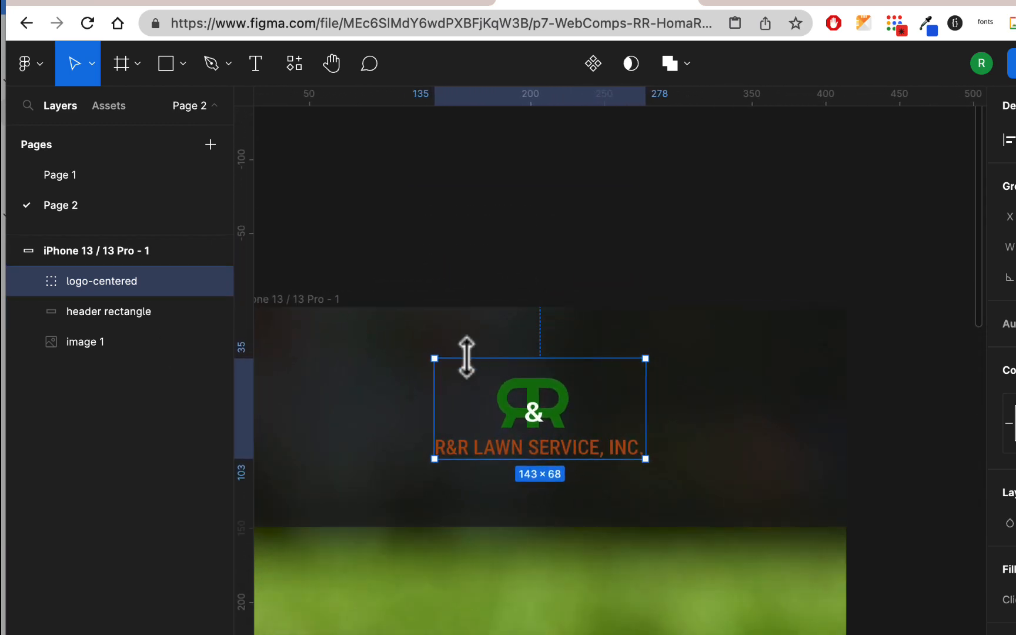
pyautogui.click(91, 63)
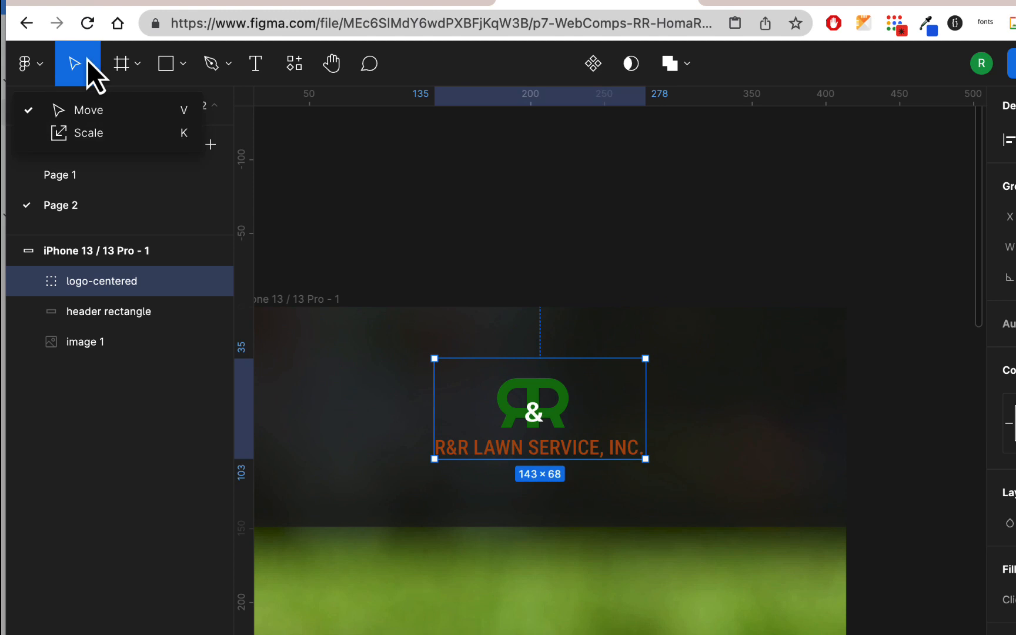
pyautogui.click(100, 142)
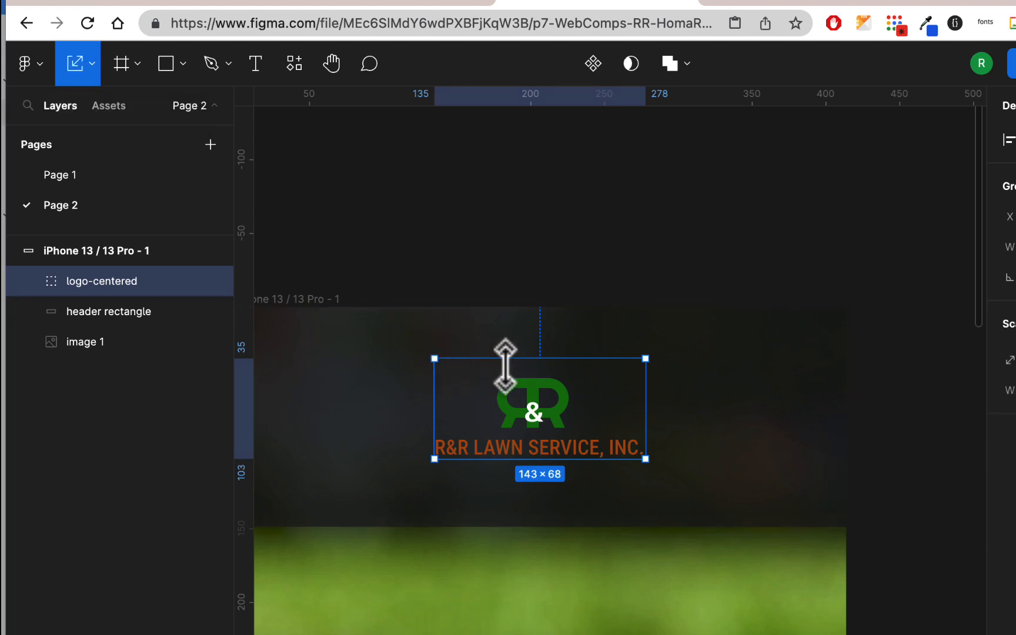
pyautogui.moveTo(504, 358); pyautogui.dragTo(488, 247)
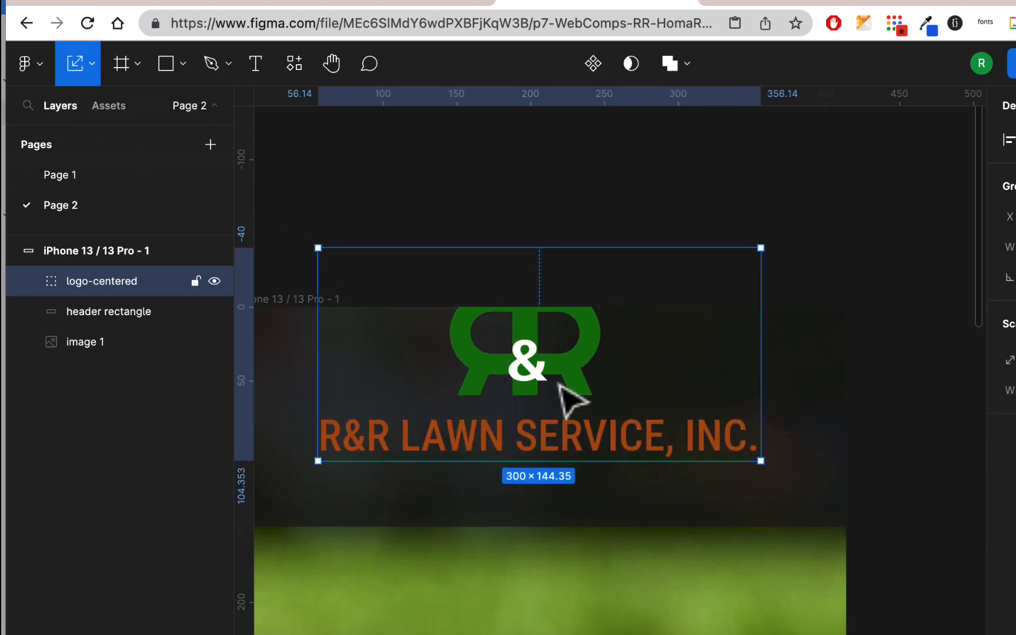
pyautogui.moveTo(562, 366); pyautogui.dragTo(542, 407)
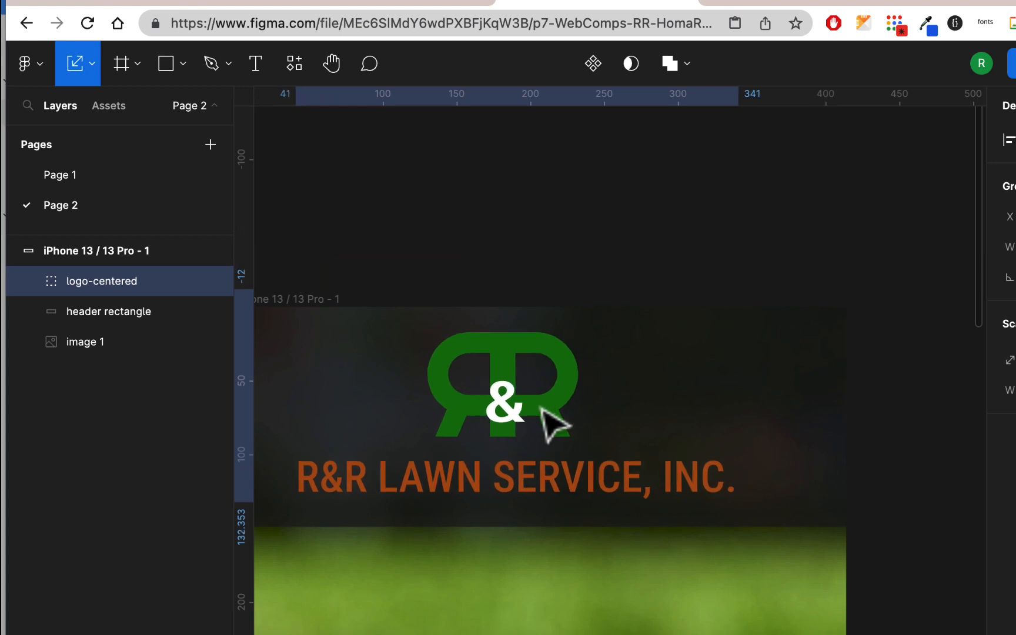
pyautogui.scroll(-2, 620, 402)
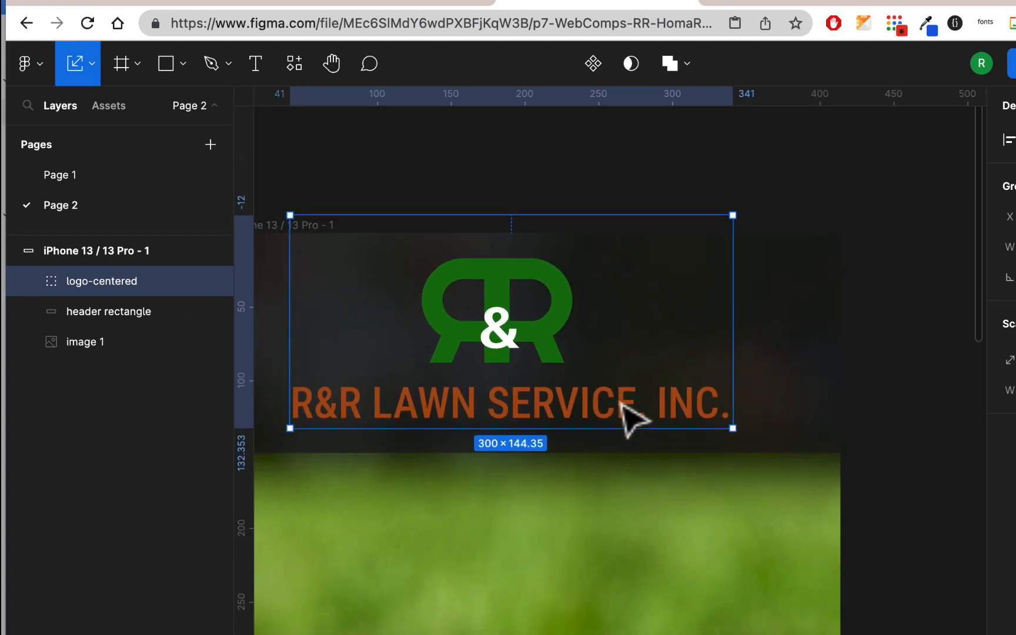
pyautogui.click(629, 205)
# Change the fill of the "R&R Lawn Service, Inc." text in the logo to the brighter orange document color FF8C21
pyautogui.doubleClick(582, 411)
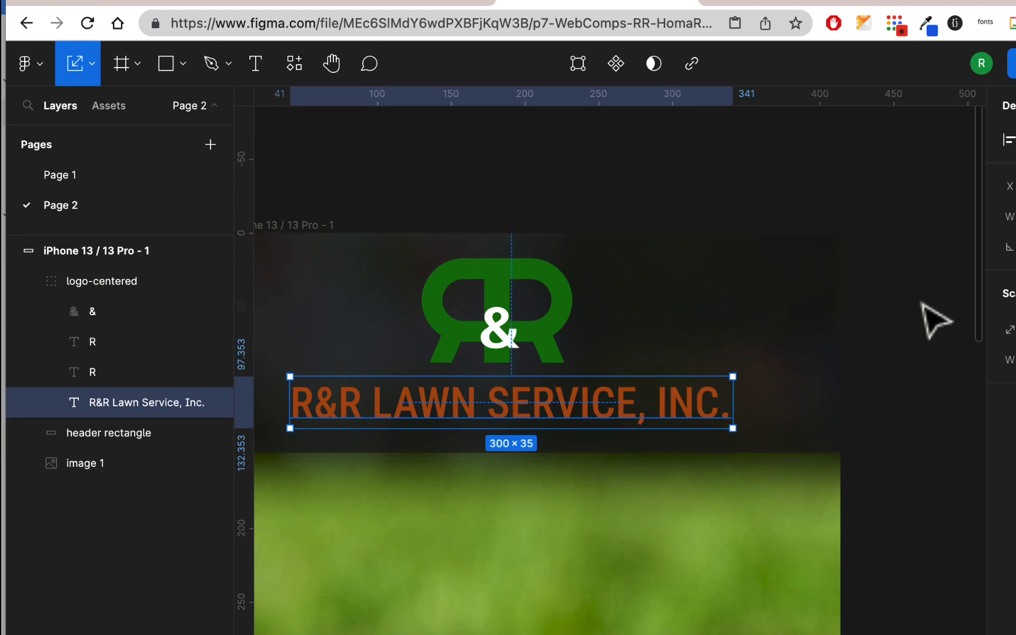
pyautogui.click(92, 63)
pyautogui.click(92, 108)
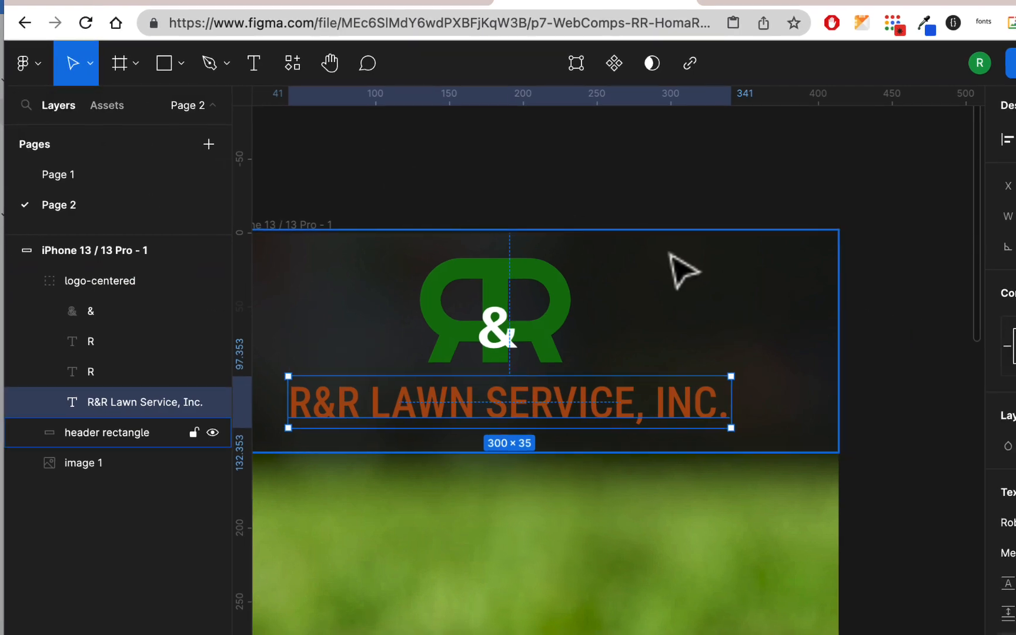
pyautogui.scroll(-10, 837, 404)
pyautogui.scroll(-5, 937, 420)
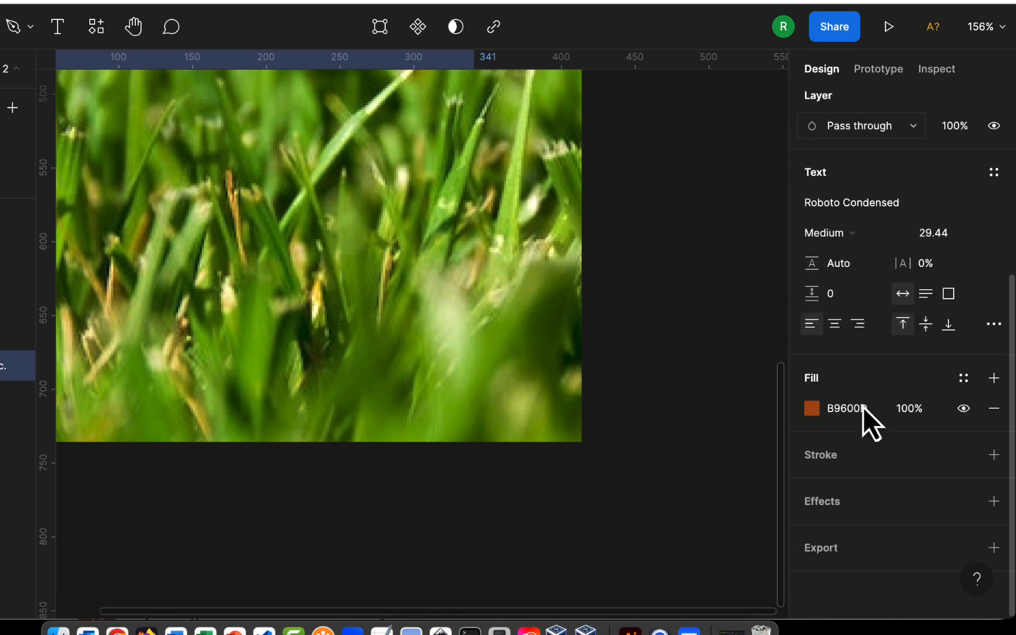
pyautogui.click(811, 407)
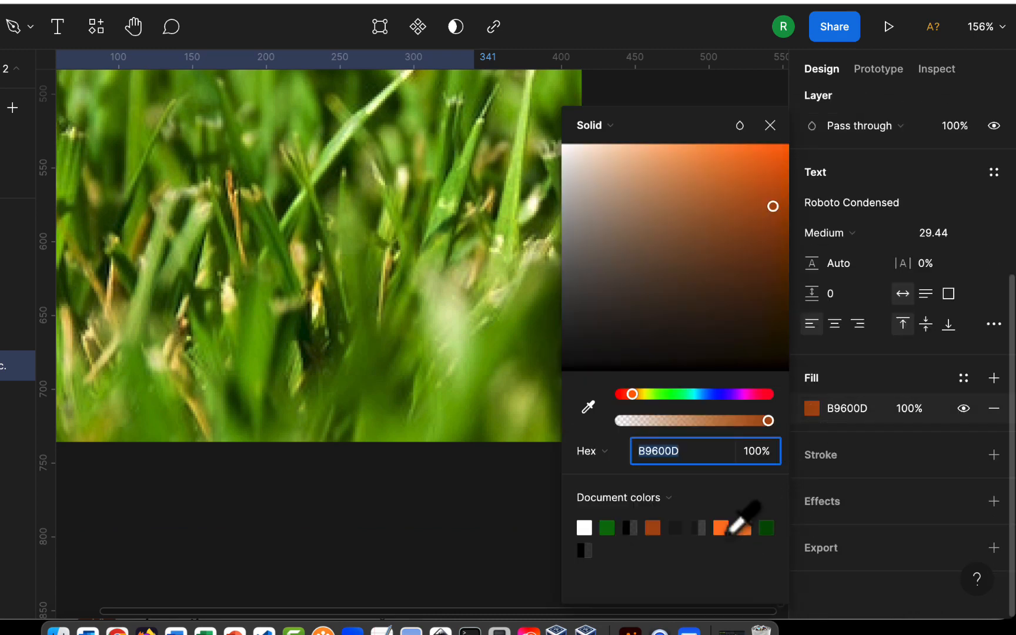
pyautogui.click(731, 531)
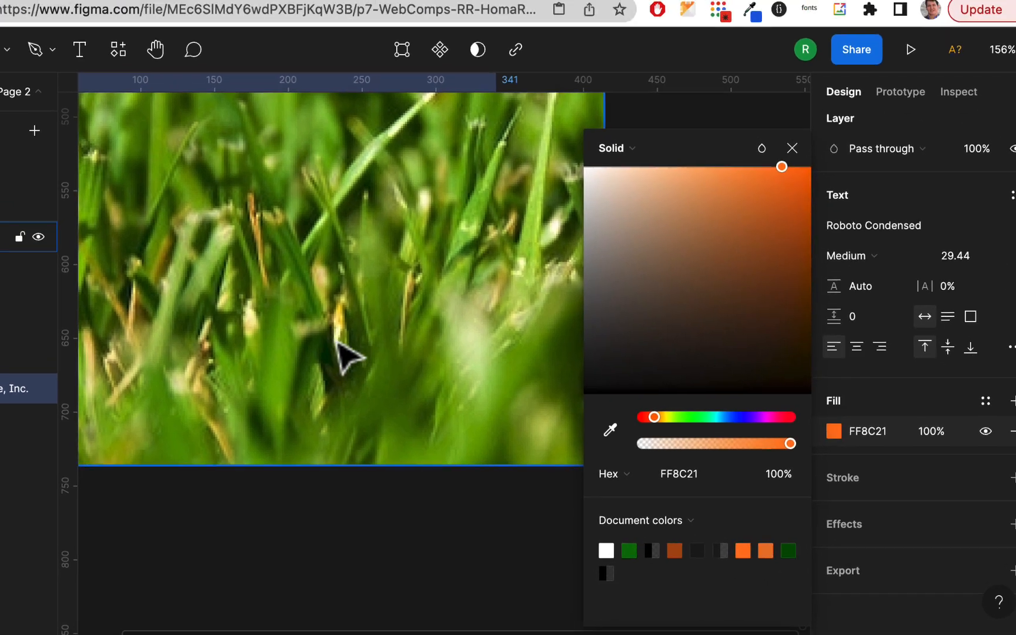
pyautogui.scroll(10, 403, 374)
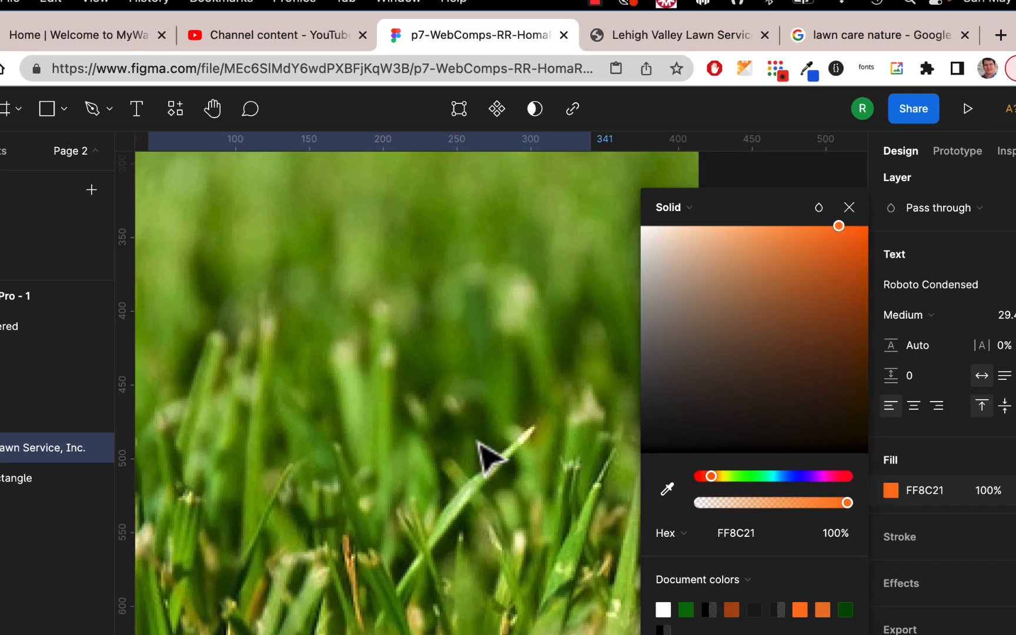
pyautogui.scroll(-3, 493, 461)
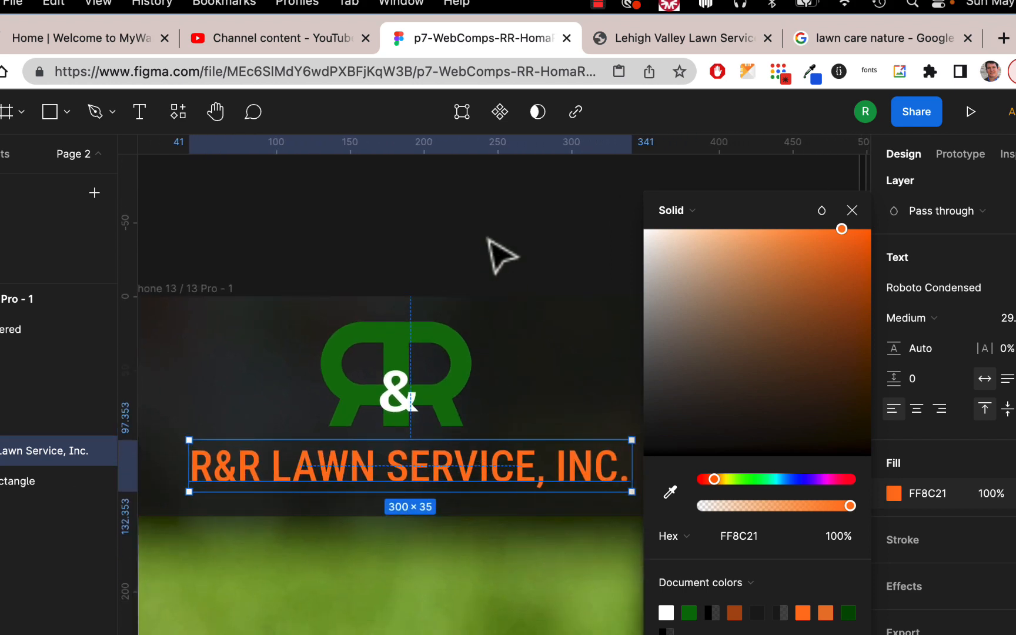
pyautogui.click(499, 254)
# Center the enlarged logo-centered group horizontally in the iPhone frame
pyautogui.scroll(-1, 473, 395)
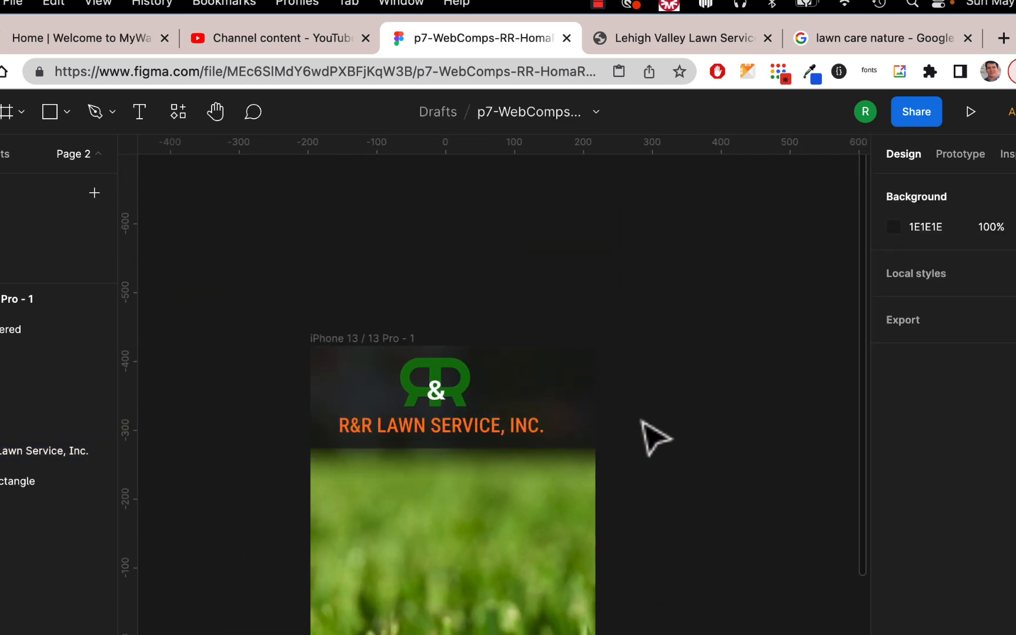
pyautogui.click(514, 427)
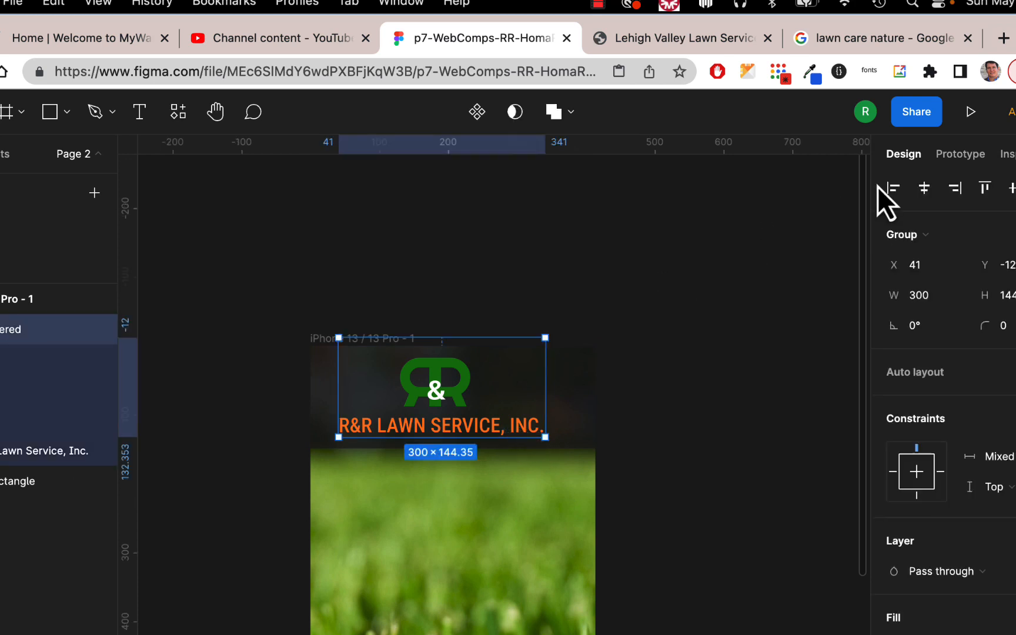
pyautogui.click(926, 190)
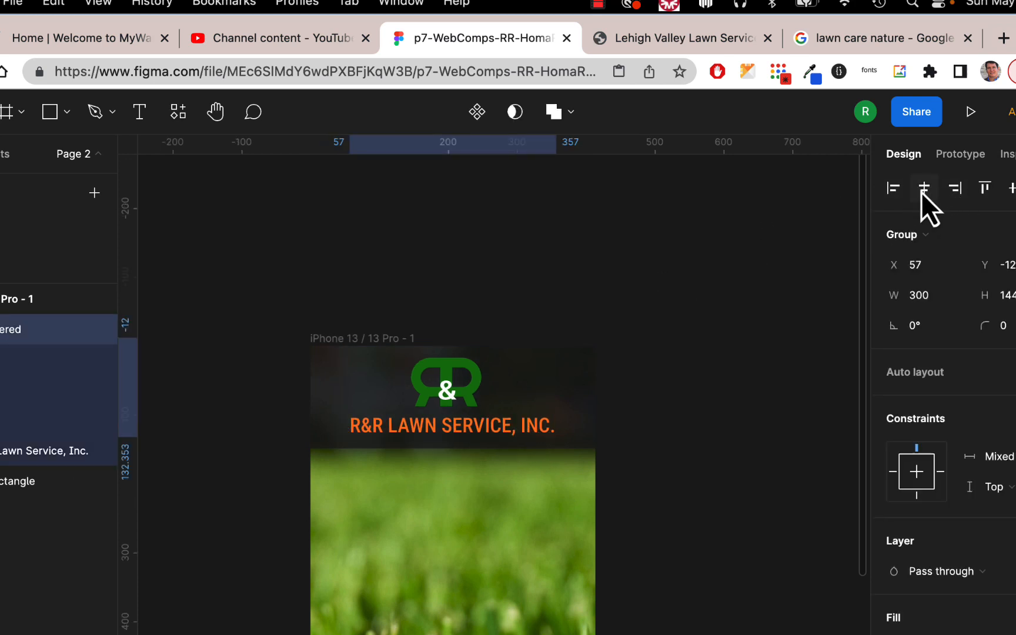
pyautogui.click(680, 390)
pyautogui.scroll(-3, 682, 388)
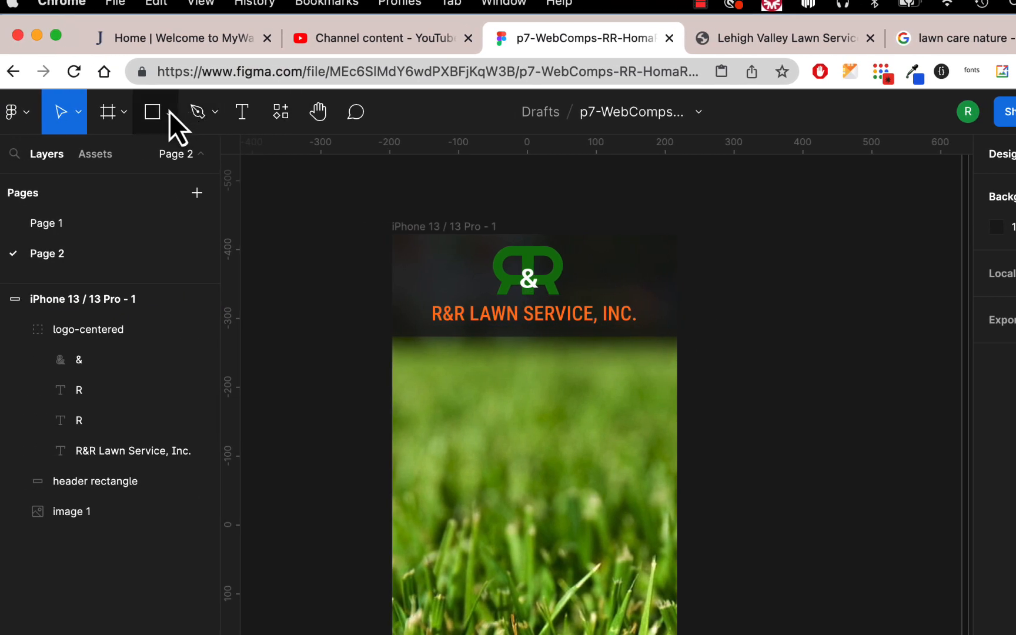
# Copy the green navbar from the desktop layout on Page 1, paste it onto Page 2 and place it directly beneath the phone header
pyautogui.click(82, 232)
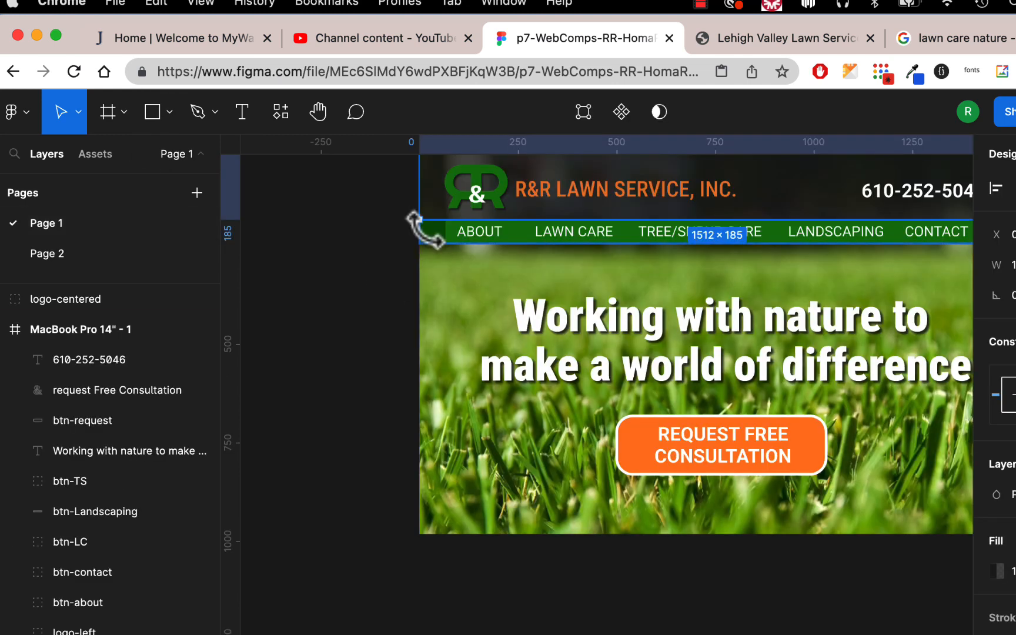
pyautogui.click(437, 240)
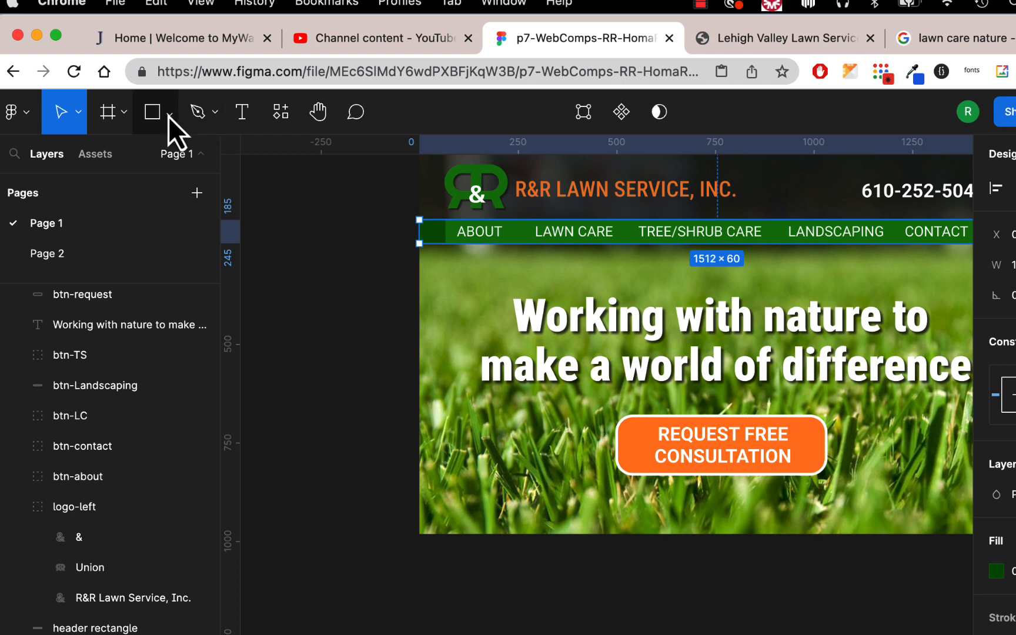
pyautogui.click(85, 254)
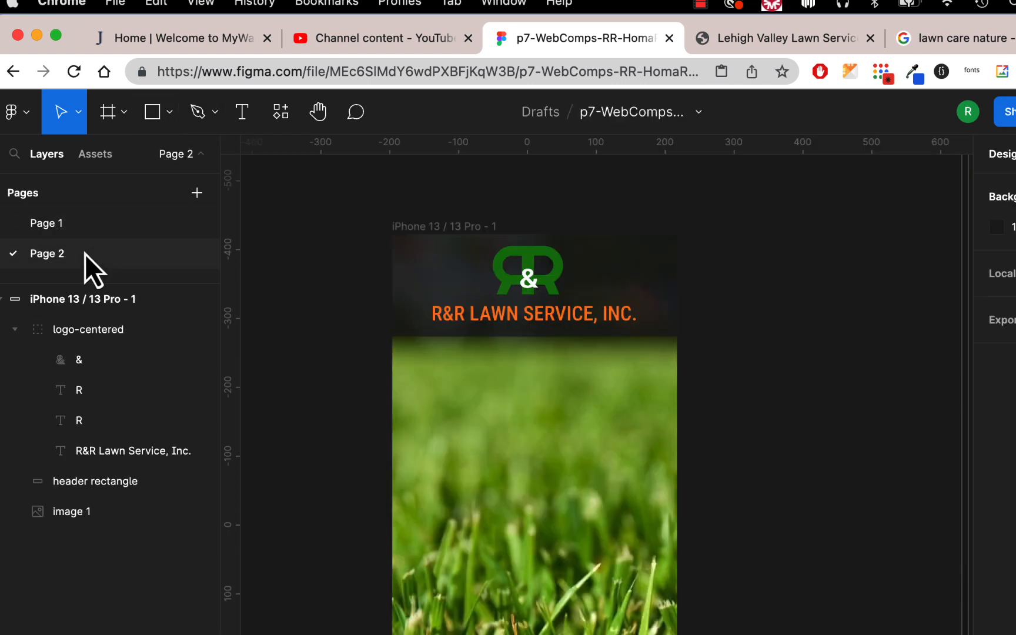
pyautogui.press('super+v')
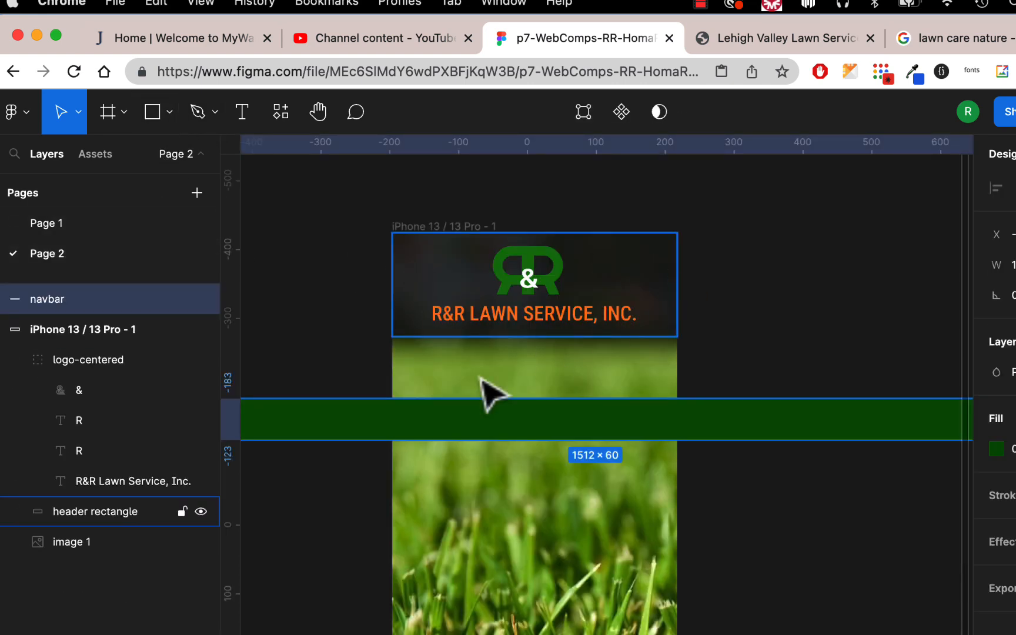
pyautogui.moveTo(358, 424); pyautogui.dragTo(643, 365)
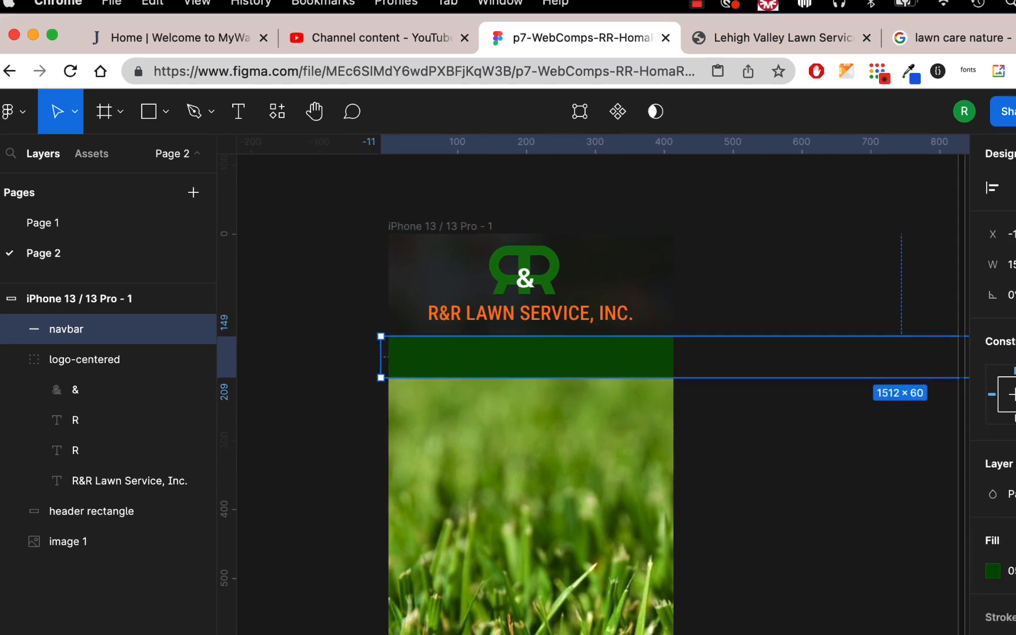
# Set the navbar's height to 40 and narrow it to about 425 wide so its right end meets the phone frame's edge
pyautogui.click(983, 257)
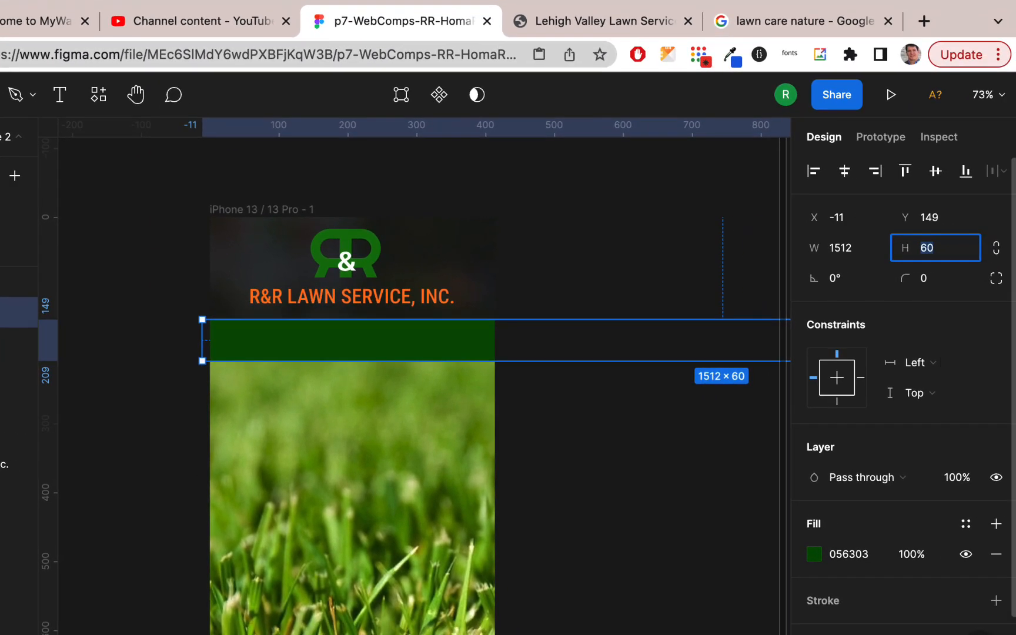
pyautogui.press('Return')
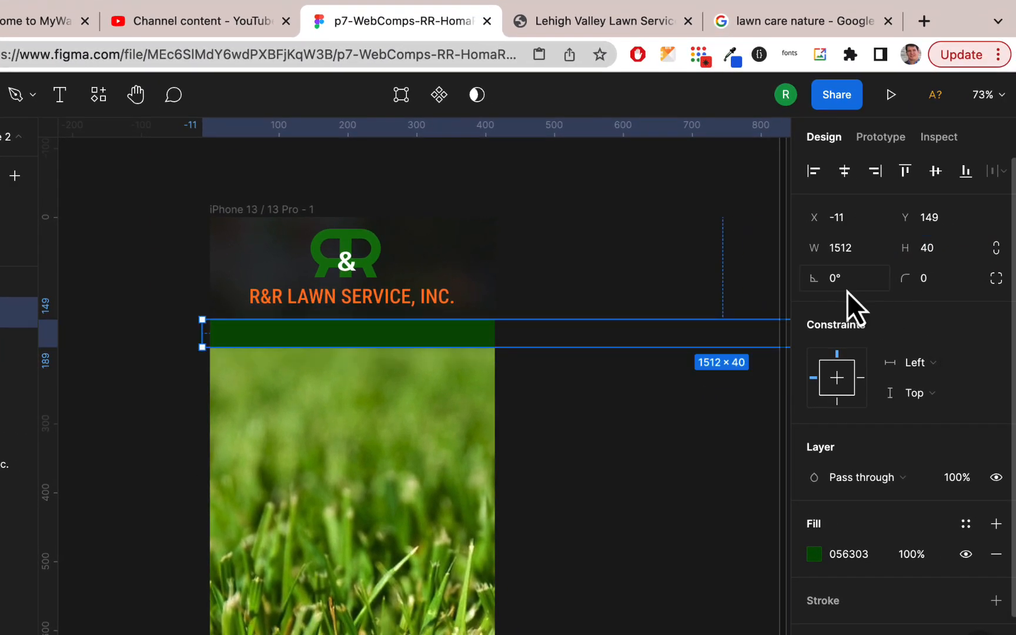
pyautogui.hscroll(10, 573, 400)
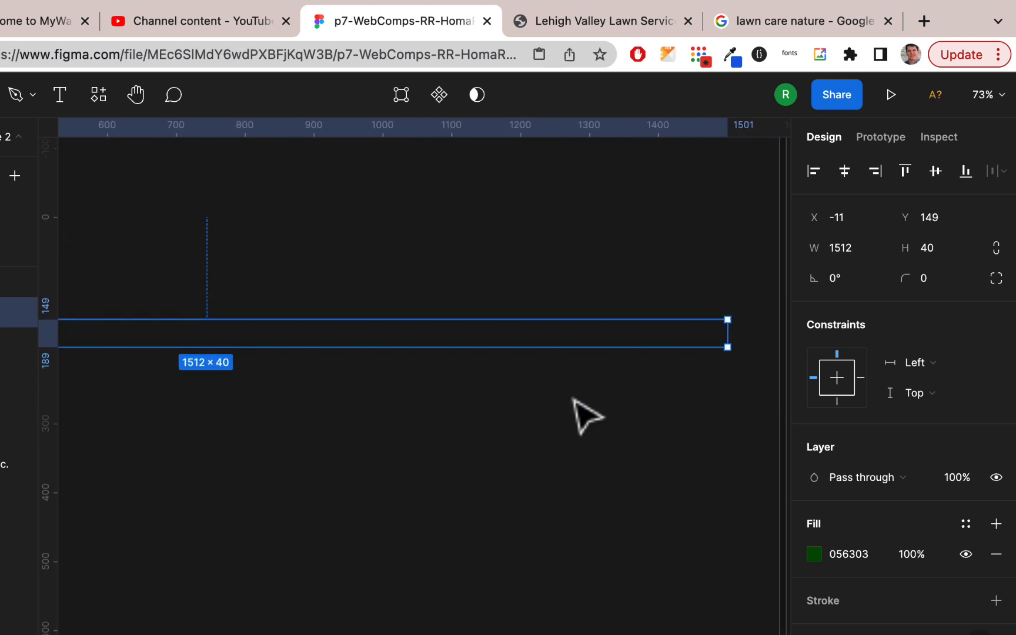
pyautogui.moveTo(638, 333); pyautogui.dragTo(166, 346)
pyautogui.hscroll(-10, 165, 347)
pyautogui.hscroll(5, 406, 429)
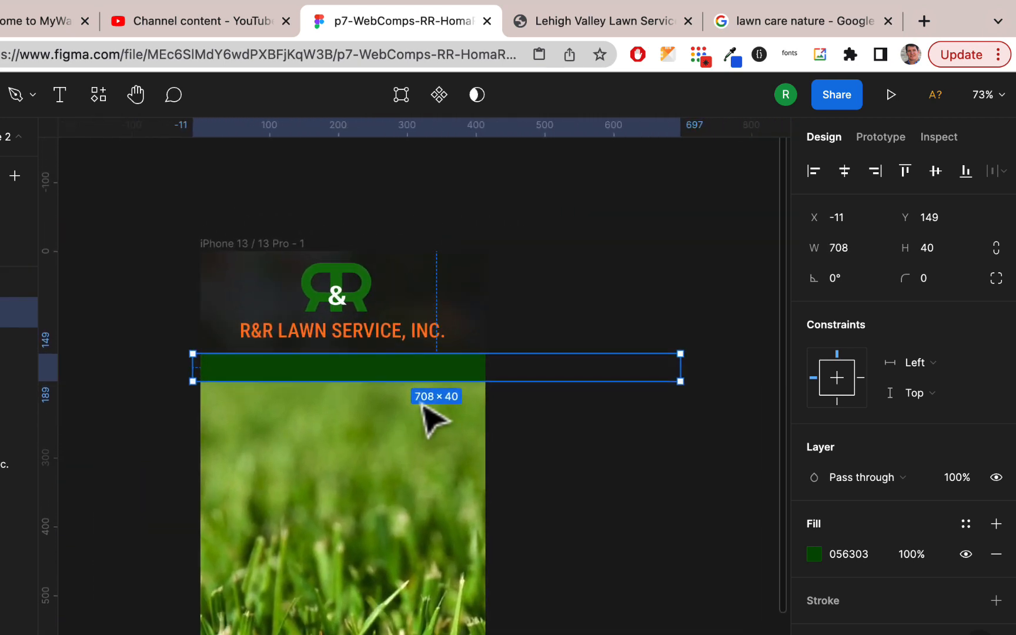
pyautogui.moveTo(678, 367); pyautogui.dragTo(484, 365)
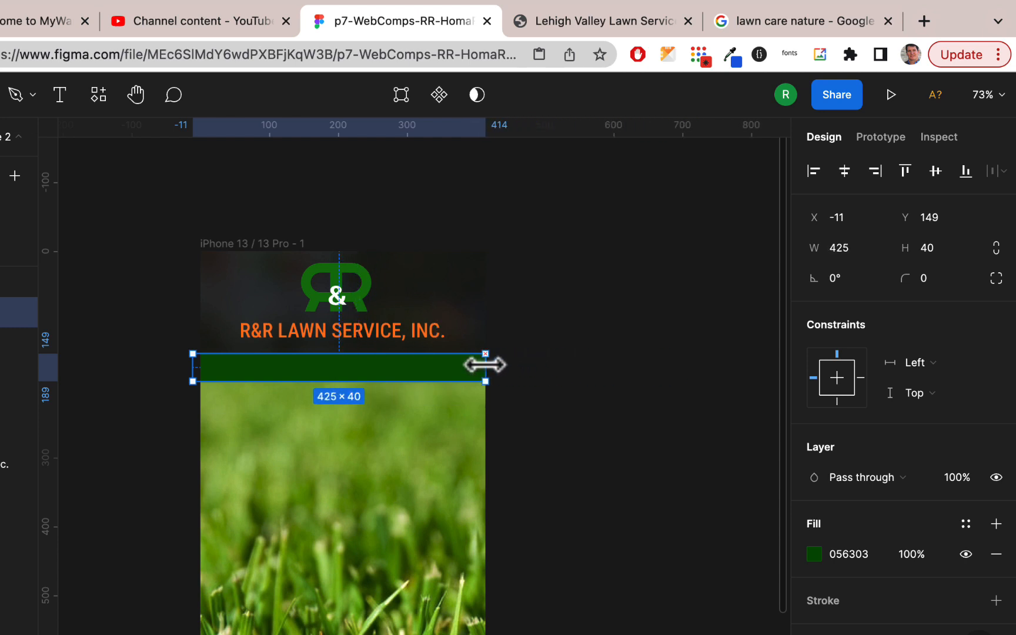
pyautogui.click(575, 367)
pyautogui.click(407, 368)
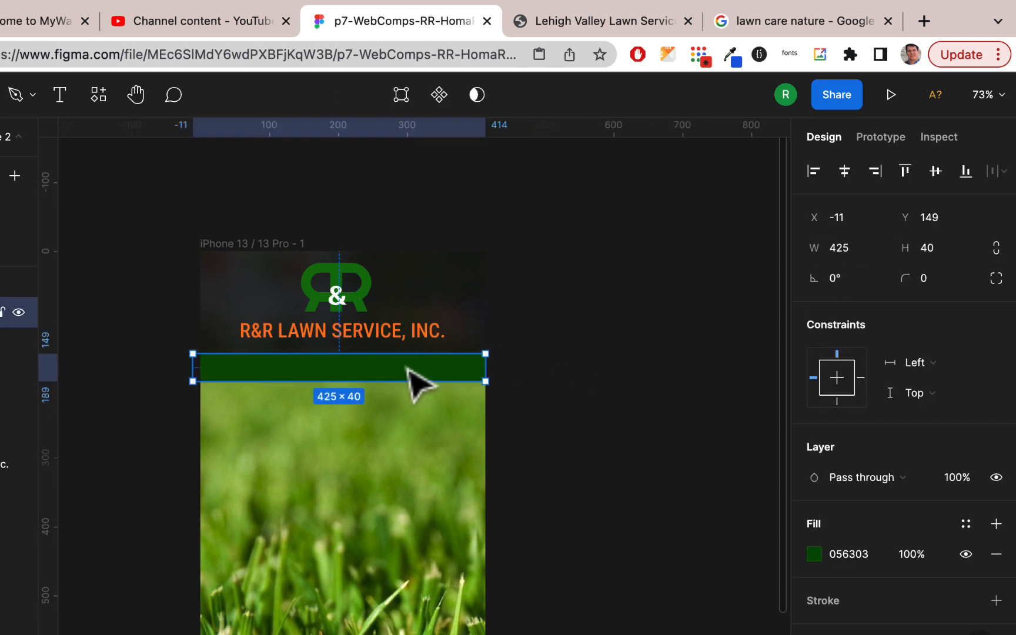
# Nudge the navbar up to Y 143, tight against the logo header
pyautogui.press('Up')
pyautogui.press('Up')
pyautogui.press('Up')
pyautogui.press('Up')
pyautogui.press('Up')
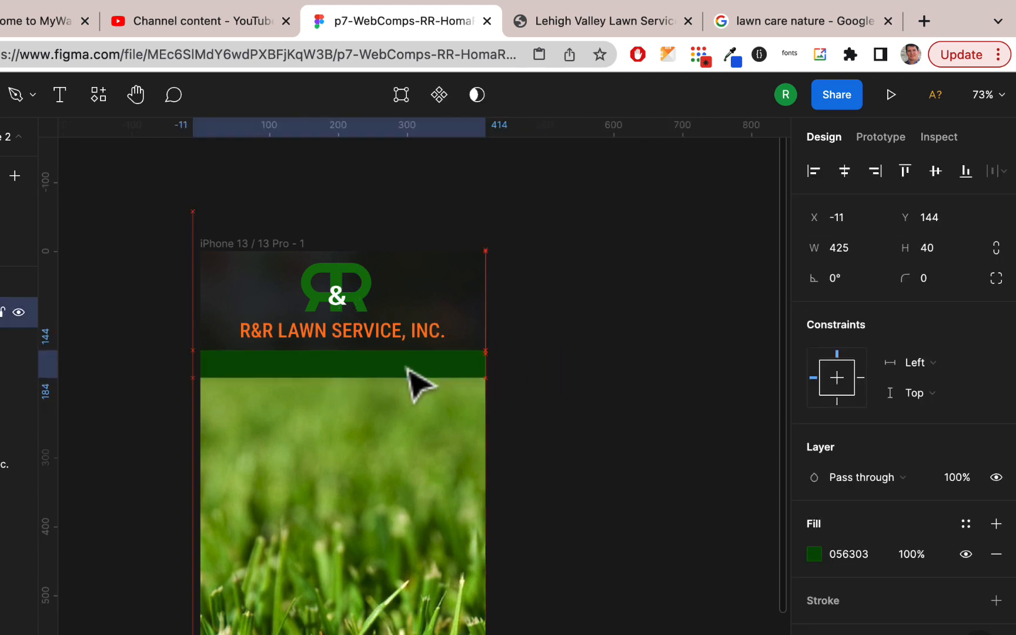
pyautogui.click(489, 360)
pyautogui.scroll(-2, 487, 359)
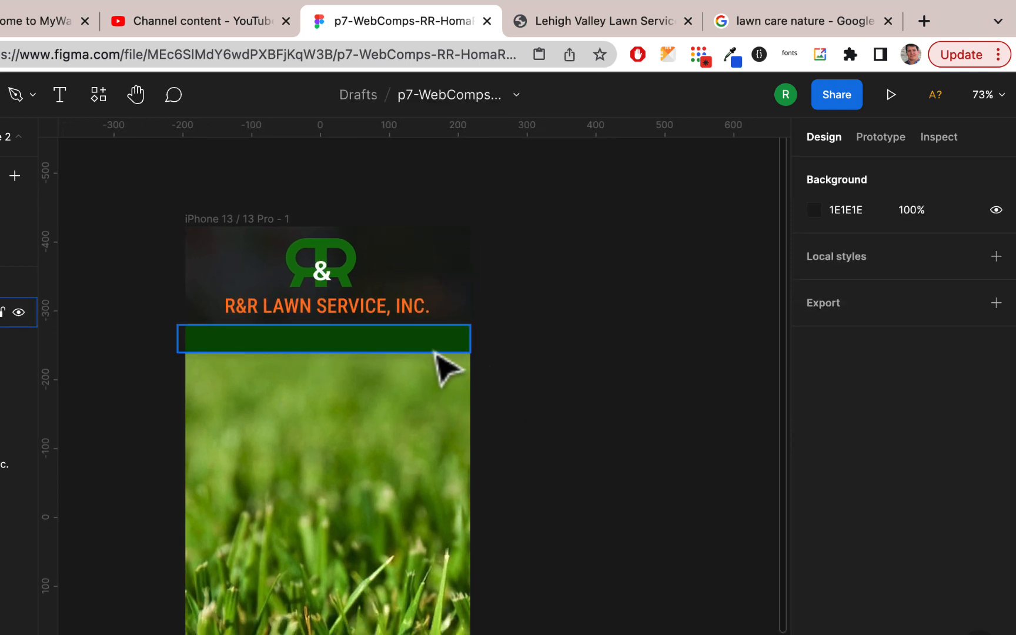
# Pull the navbar's left end in to the phone frame's left edge
pyautogui.scroll(3, 435, 356)
pyautogui.scroll(-3, 435, 355)
pyautogui.click(419, 339)
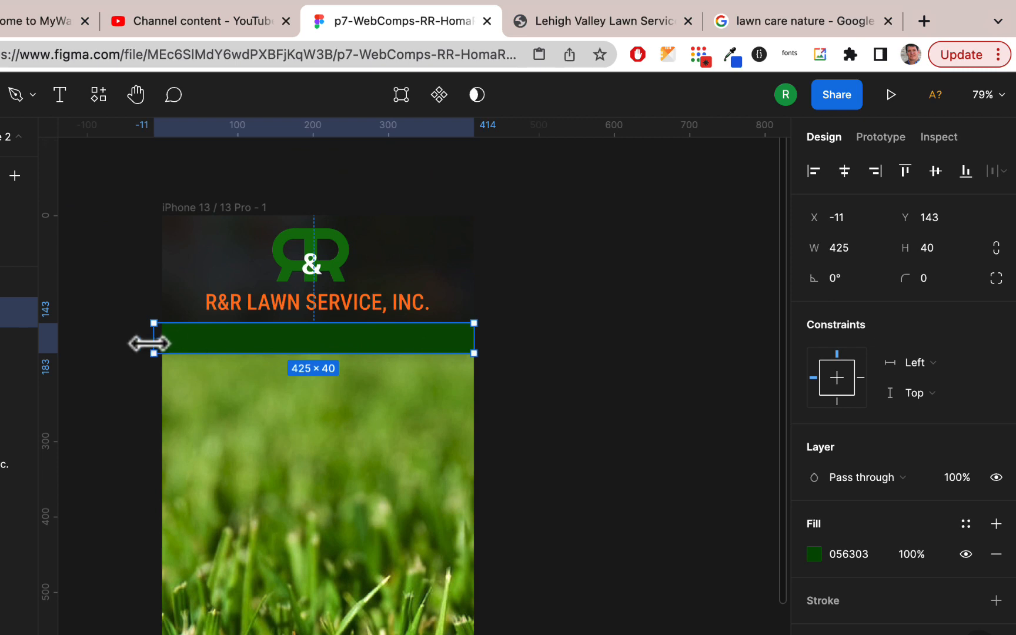
pyautogui.moveTo(150, 344); pyautogui.dragTo(159, 344)
pyautogui.click(567, 309)
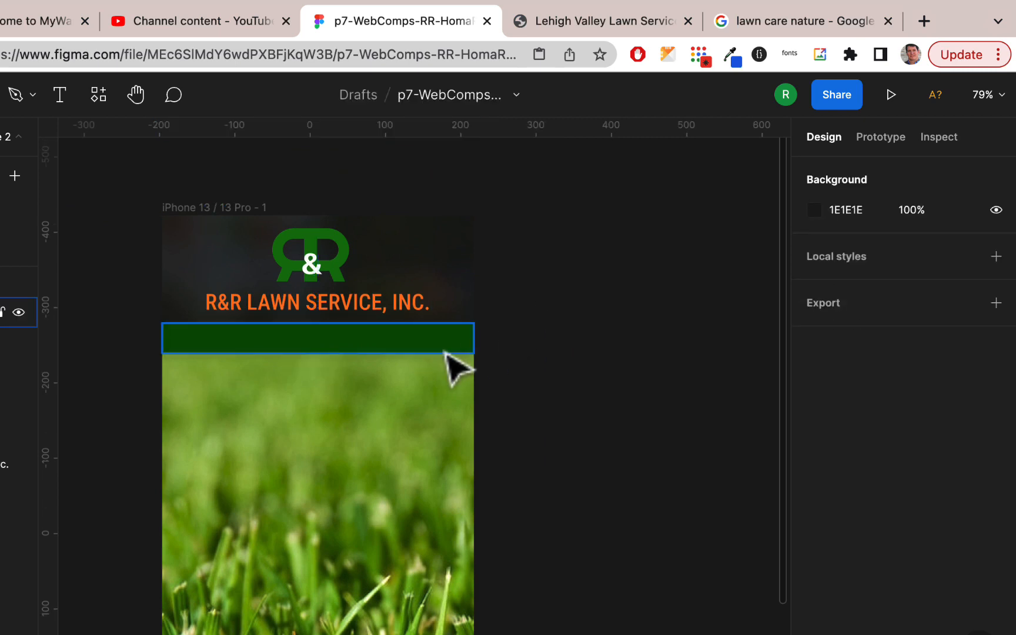
# Draw a thin horizontal rectangle about 38 × 6 near the upper right end of the green navbar
pyautogui.scroll(5, 479, 388)
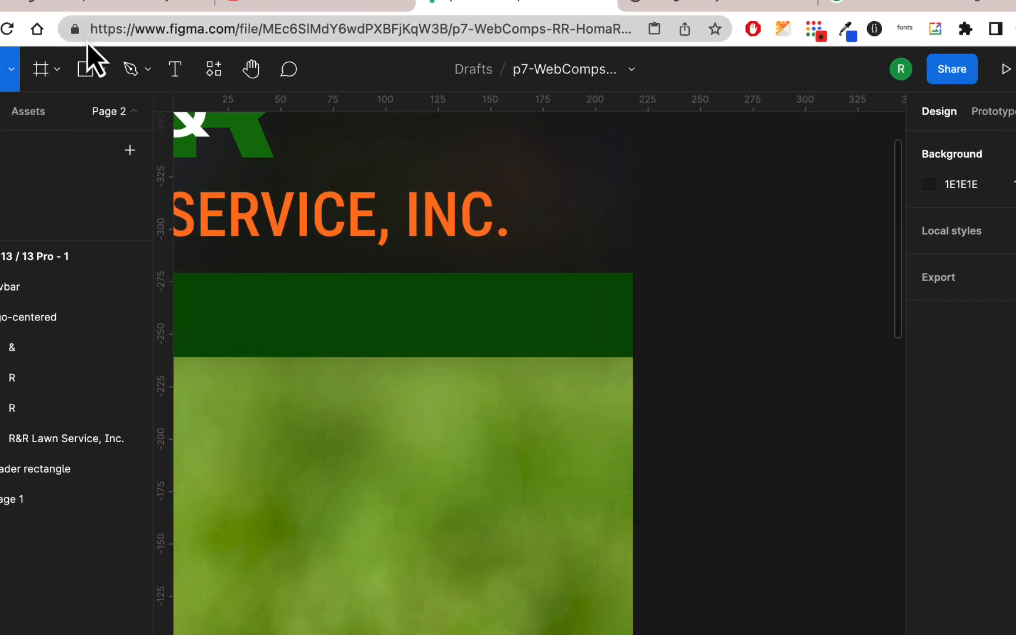
pyautogui.click(171, 54)
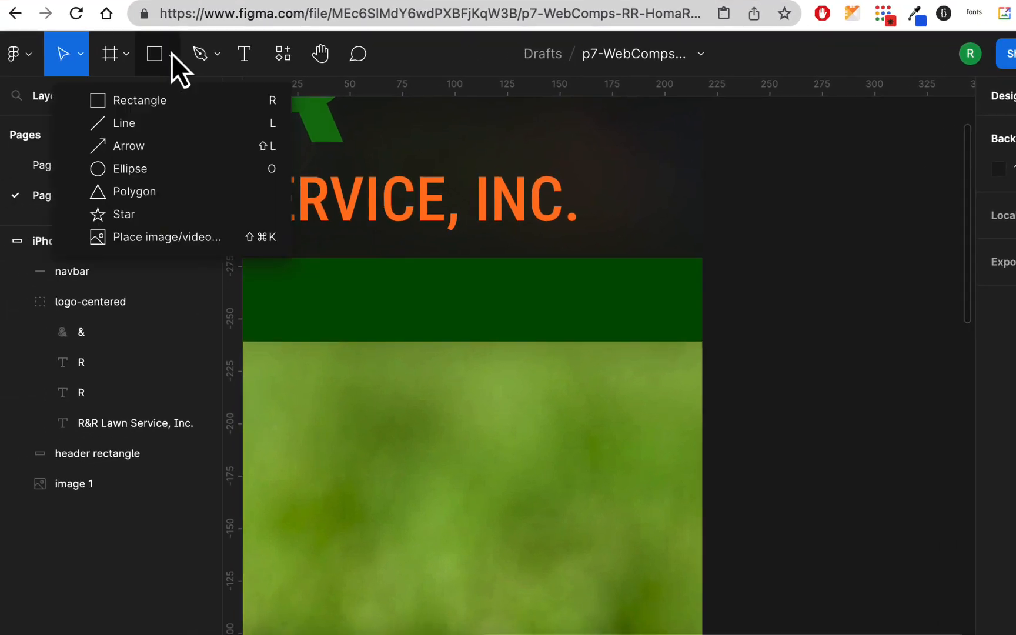
pyautogui.click(171, 100)
pyautogui.moveTo(589, 265); pyautogui.dragTo(668, 279)
pyautogui.scroll(10, 671, 281)
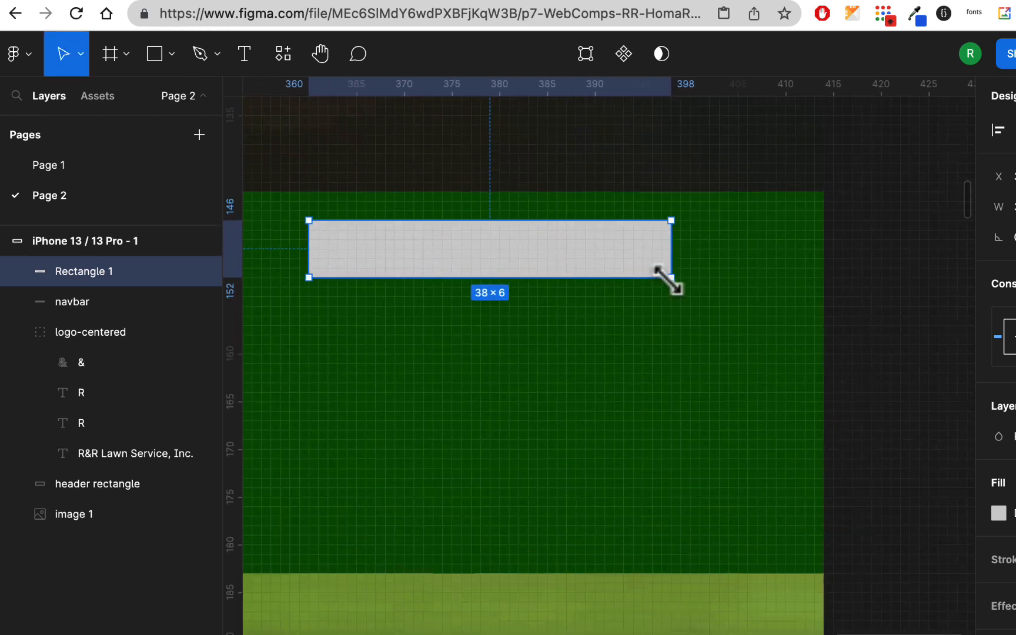
# Round the corners of the thin rectangle in the navbar to a radius of 2
pyautogui.scroll(5, 312, 267)
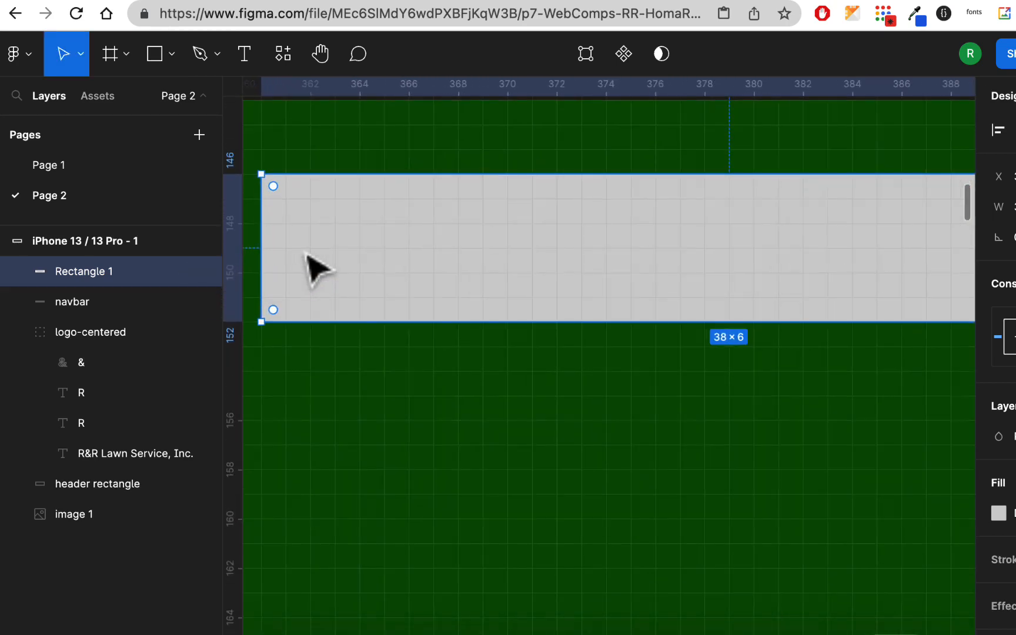
pyautogui.moveTo(280, 206); pyautogui.dragTo(340, 227)
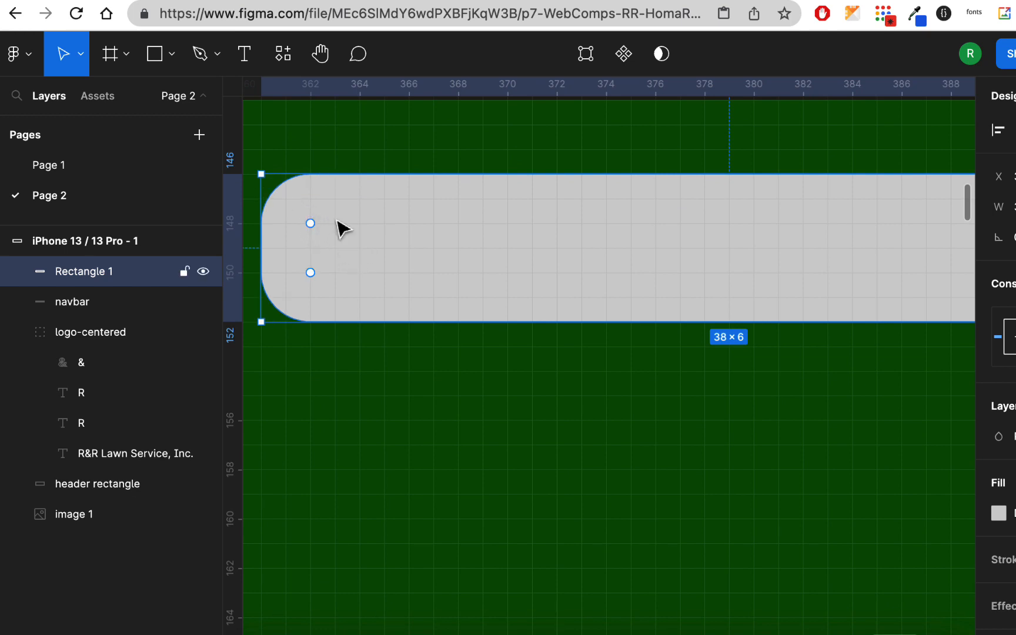
pyautogui.scroll(-1, 485, 235)
pyautogui.scroll(-3, 488, 239)
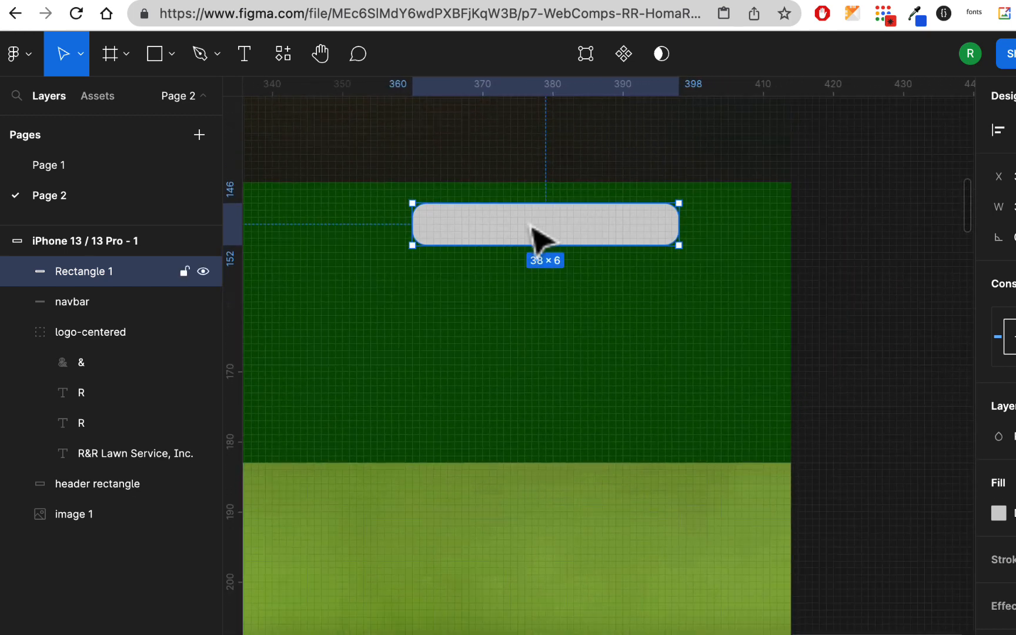
# Duplicate the rounded bar twice straight down with gaps of 7, stacking three bars as a menu icon in the navbar
pyautogui.moveTo(531, 225); pyautogui.dragTo(585, 408)
pyautogui.scroll(3, 611, 456)
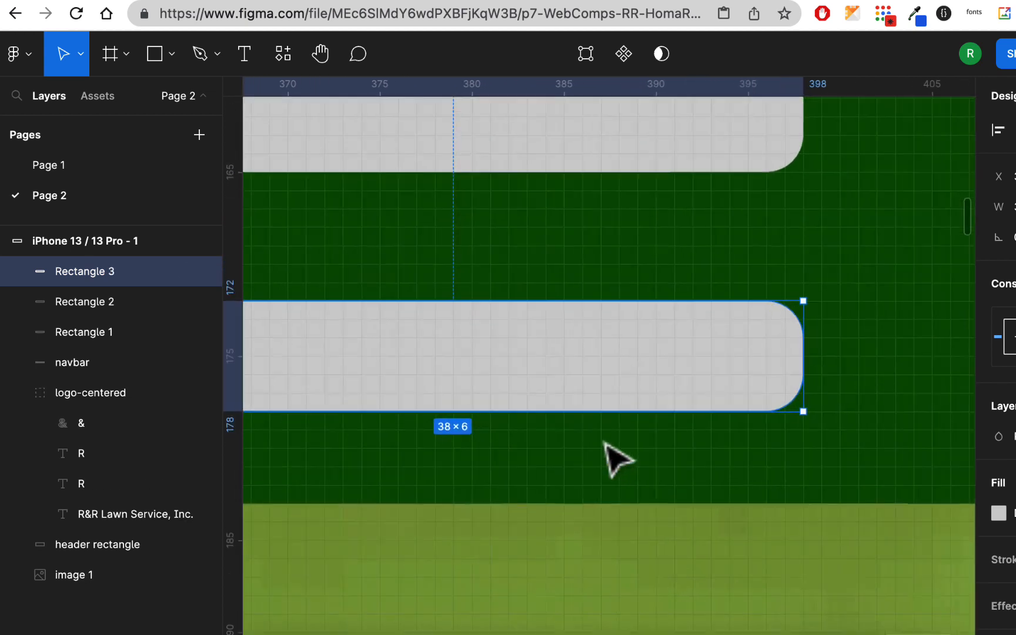
pyautogui.scroll(-5, 605, 446)
pyautogui.scroll(-5, 601, 442)
pyautogui.click(709, 426)
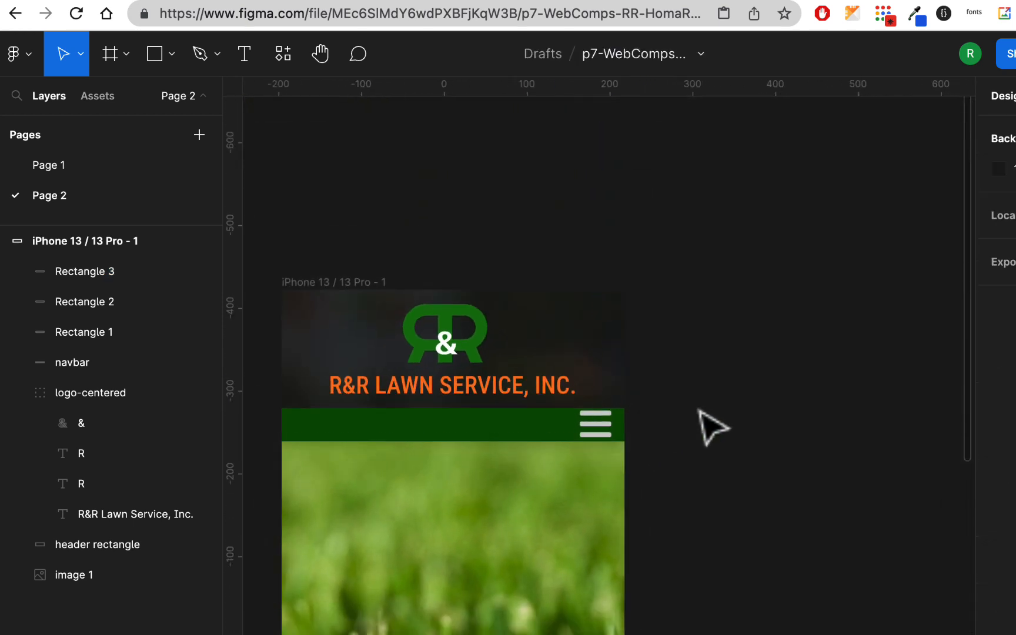
# Select all three bars of the menu icon and distribute them with even vertical spacing
pyautogui.scroll(10, 613, 470)
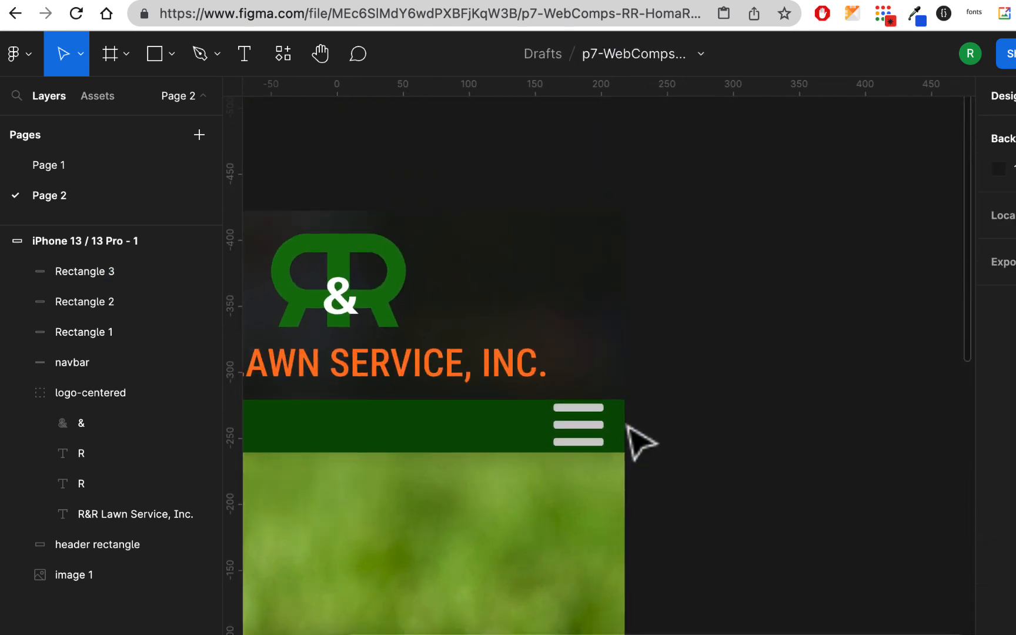
pyautogui.click(530, 388)
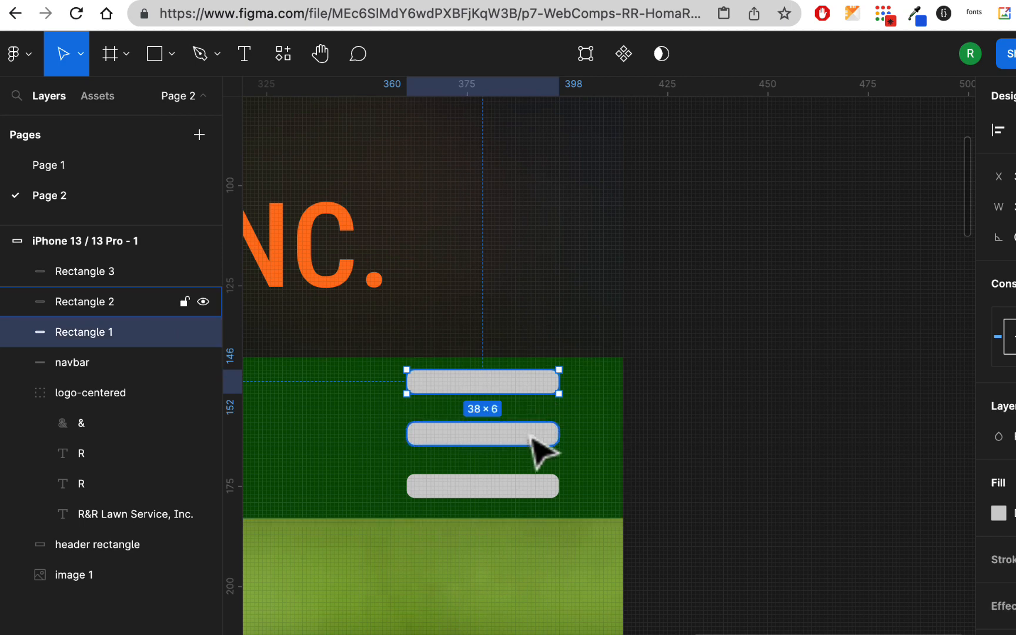
pyautogui.keyDown('shift'); pyautogui.click(536, 453); pyautogui.keyUp('shift')
pyautogui.keyDown('shift'); pyautogui.click(540, 485); pyautogui.keyUp('shift')
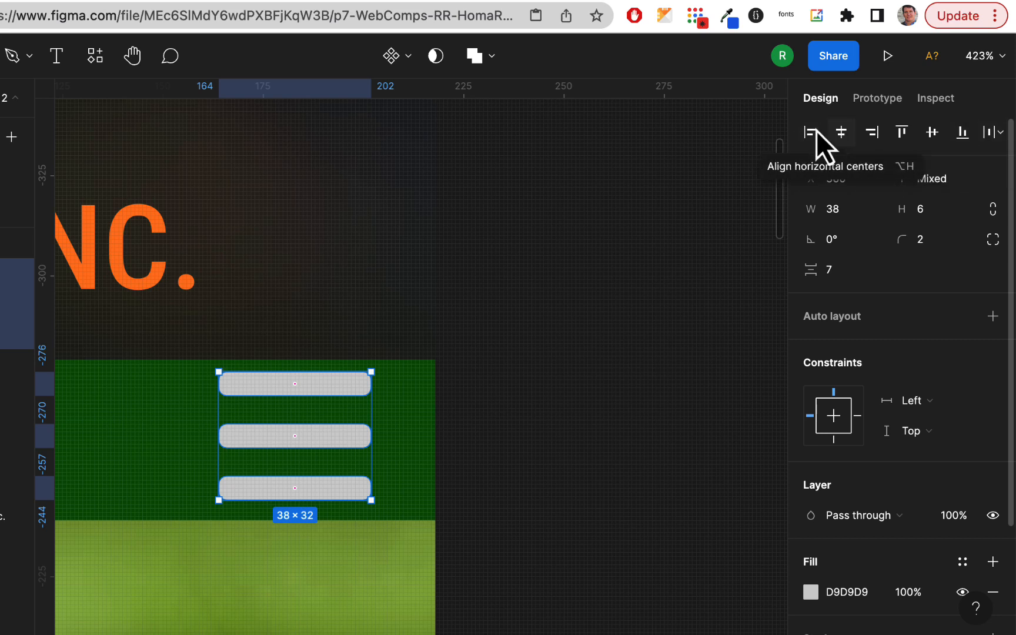
pyautogui.click(1001, 137)
pyautogui.click(896, 198)
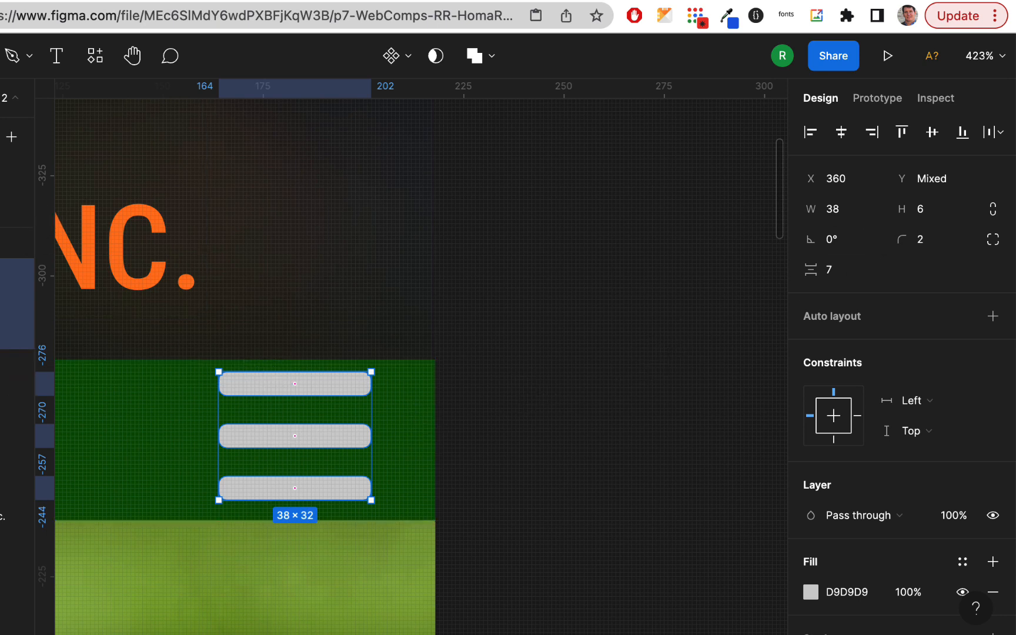
# Group the three selected bars and name the group hamburger
pyautogui.press('super+g')
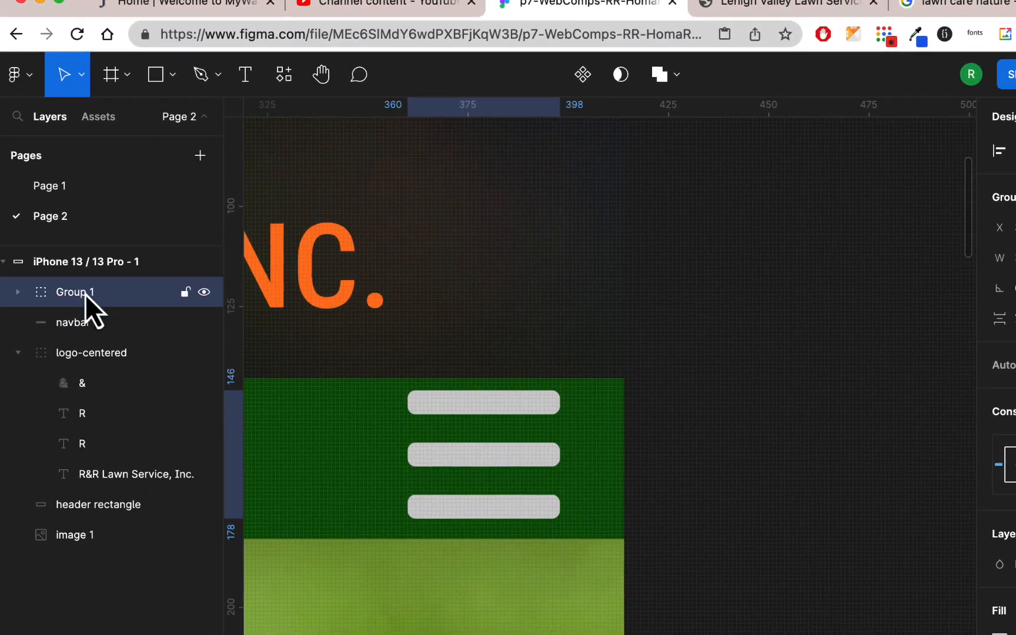
pyautogui.doubleClick(82, 295)
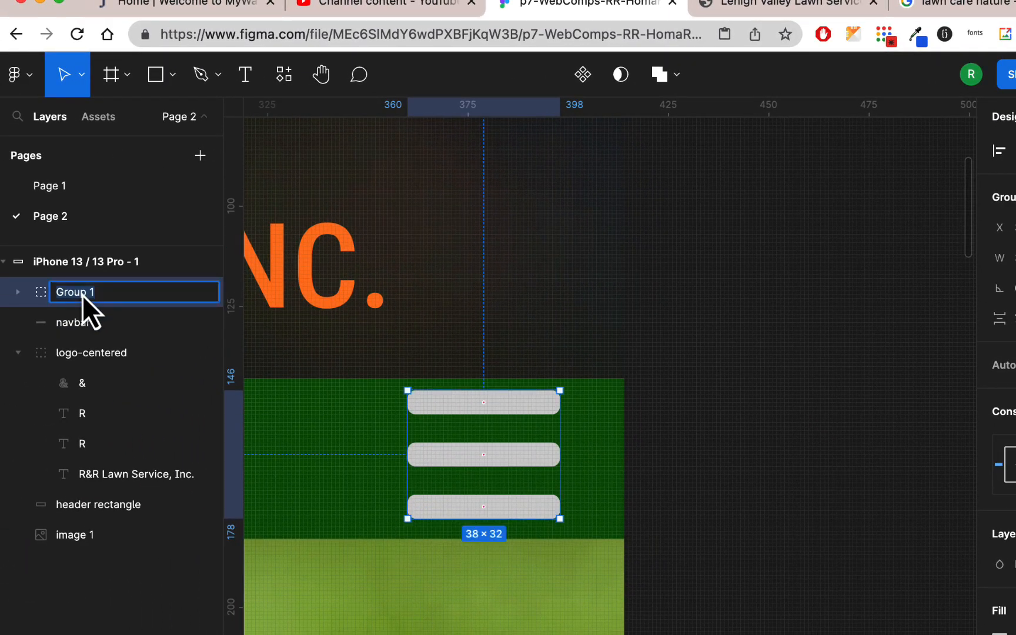
pyautogui.write('hamburger')
pyautogui.press('Return')
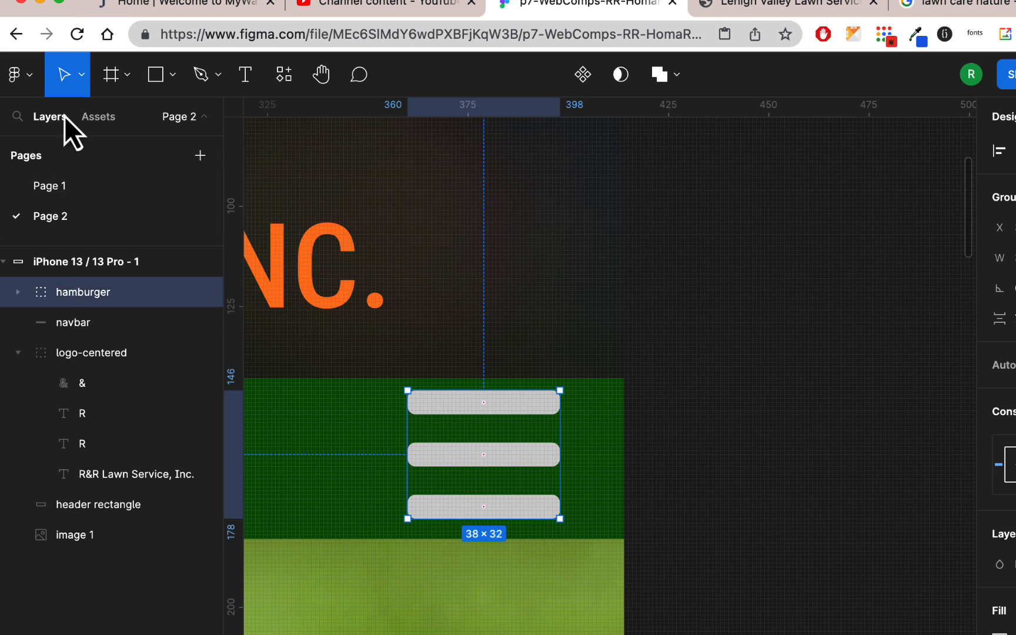
# Scale the hamburger group down proportionally to about 31 × 26, keeping its lower right corner in place
pyautogui.click(80, 75)
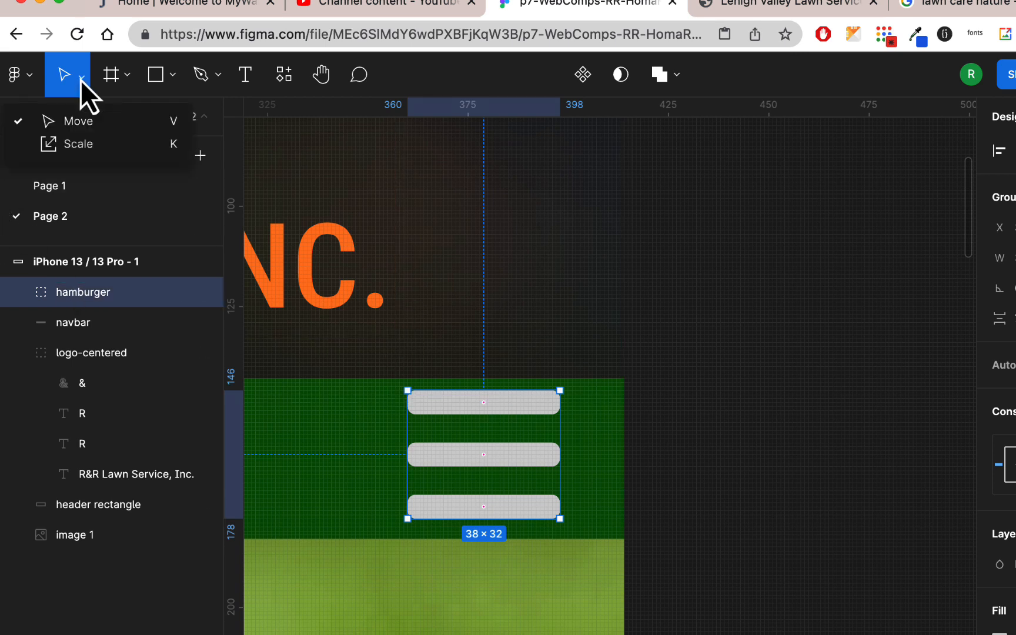
pyautogui.click(82, 146)
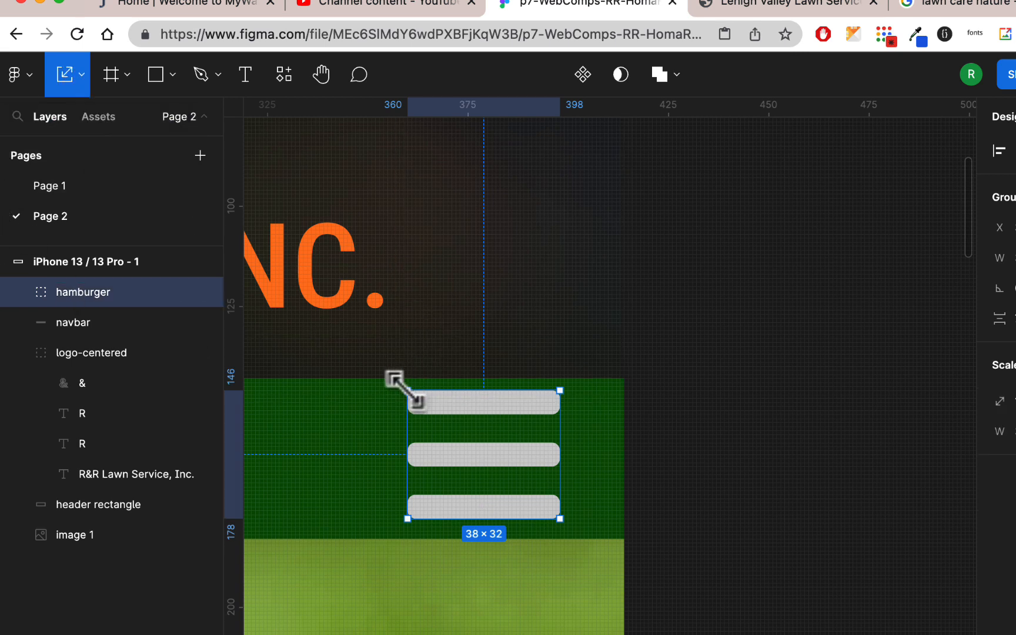
pyautogui.moveTo(405, 390); pyautogui.dragTo(436, 414)
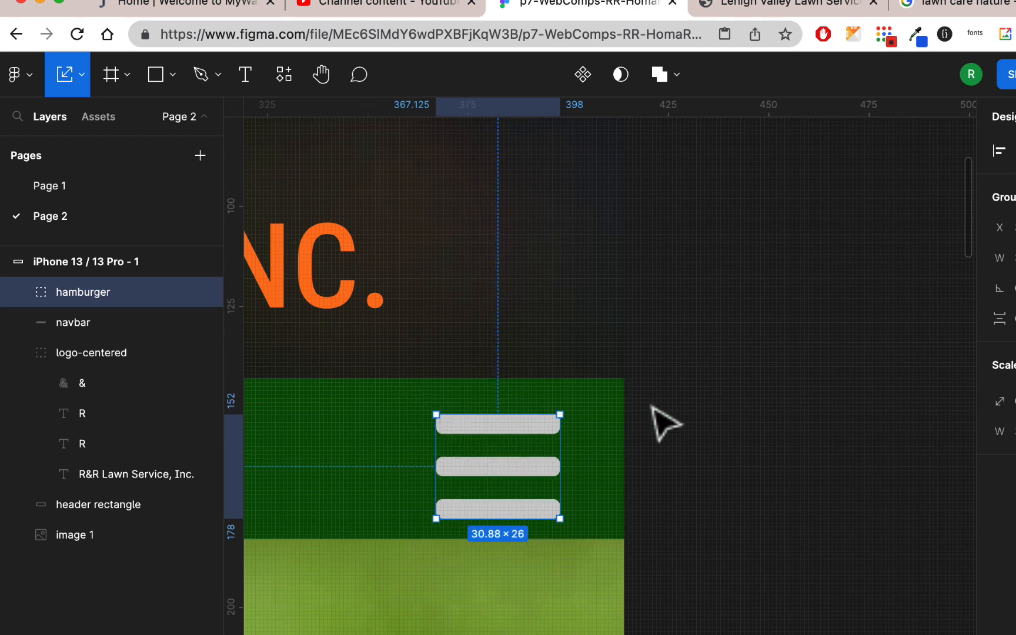
# Shift the hamburger icon left along the navbar to X 326, Y 150, away from the phone frame's right edge
pyautogui.scroll(-5, 652, 406)
pyautogui.scroll(-3, 652, 406)
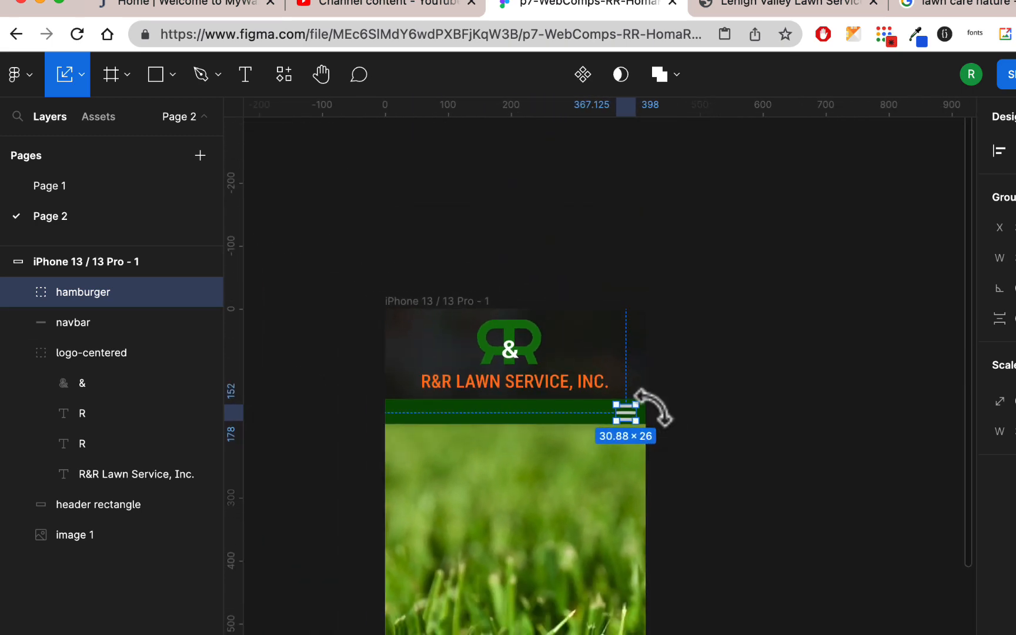
pyautogui.click(710, 408)
pyautogui.click(630, 415)
pyautogui.moveTo(630, 420)
pyautogui.mouseDown()
pyautogui.moveTo(620, 417)
pyautogui.moveTo(627, 421)
pyautogui.mouseUp()
pyautogui.scroll(6, 629, 423)
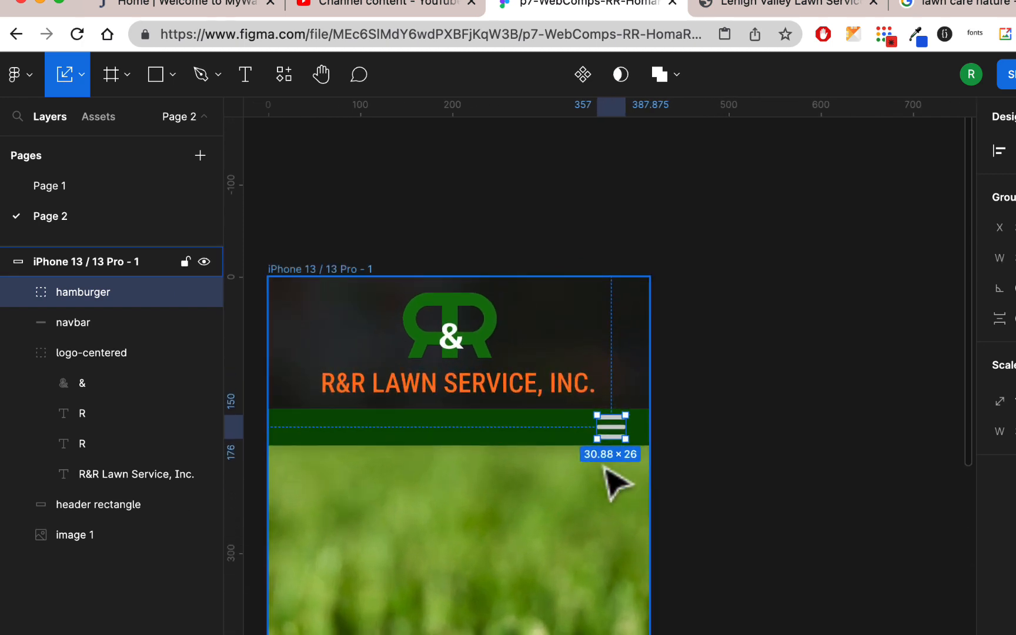
pyautogui.scroll(2, 612, 441)
pyautogui.click(760, 402)
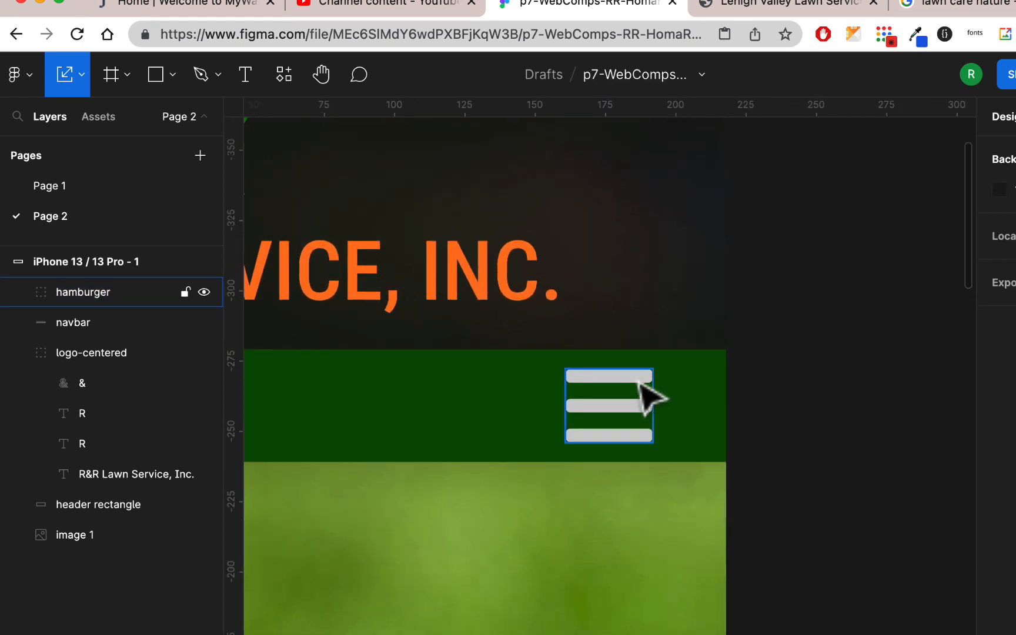
pyautogui.moveTo(642, 382); pyautogui.dragTo(553, 383)
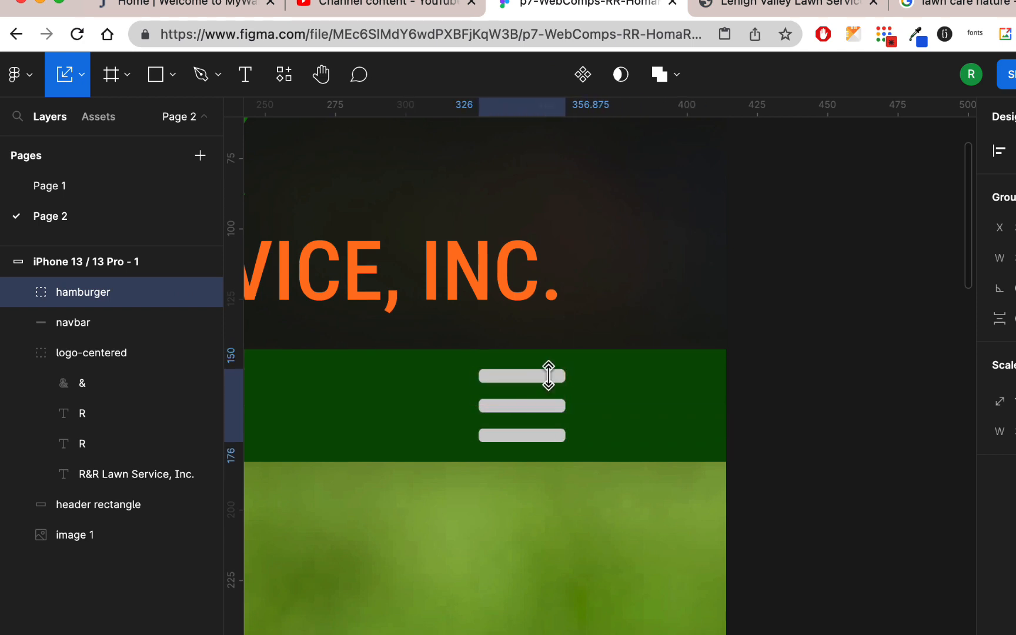
# Scale the hamburger icon up slightly to about 32 × 27 and move it left to X 323
pyautogui.scroll(2, 549, 375)
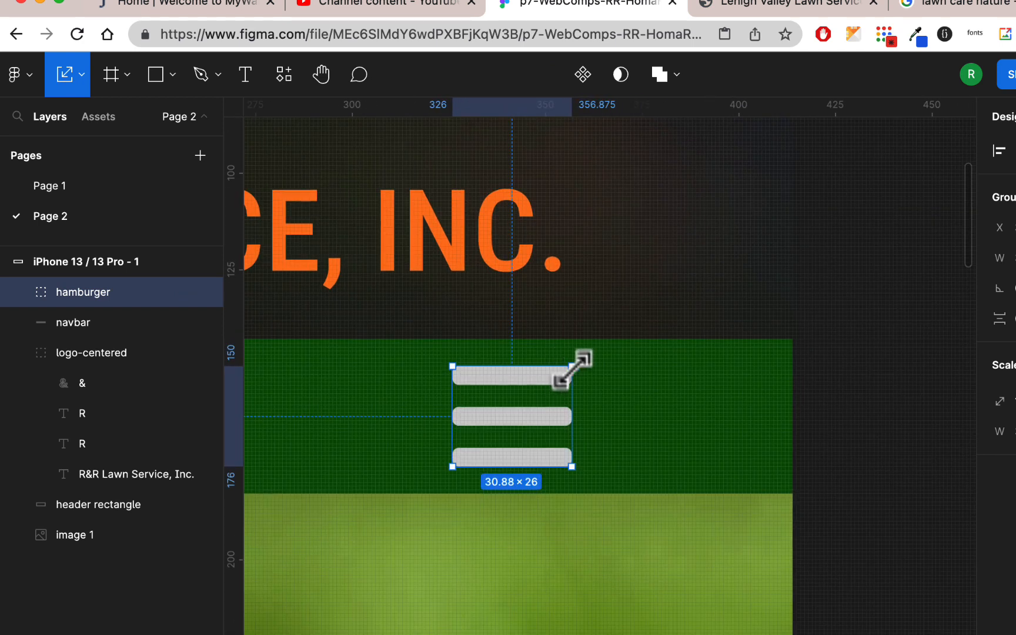
pyautogui.moveTo(571, 366); pyautogui.dragTo(577, 362)
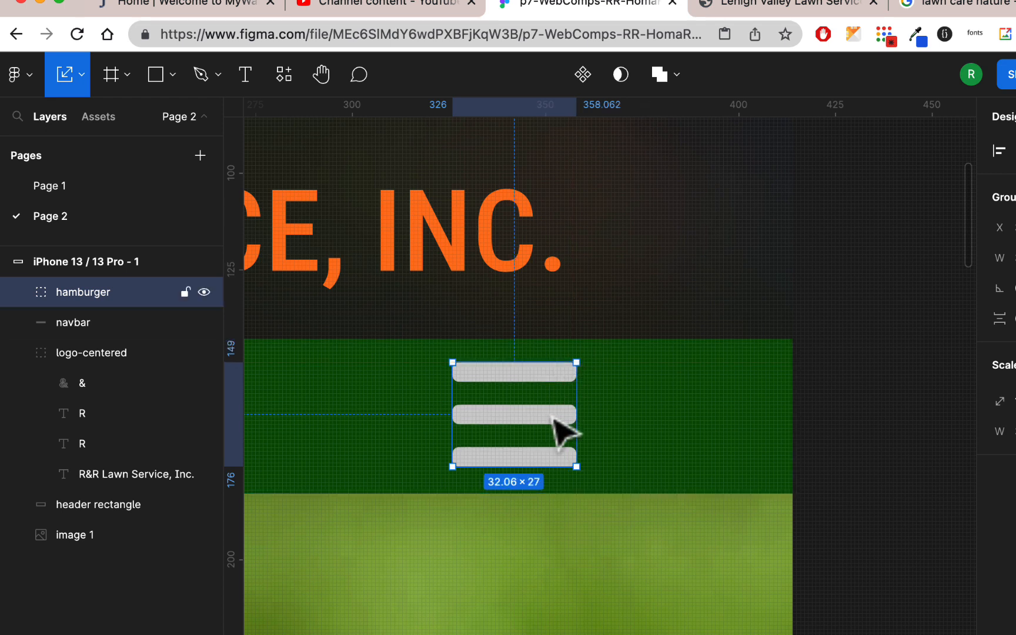
pyautogui.moveTo(551, 418); pyautogui.dragTo(539, 423)
pyautogui.scroll(-5, 540, 425)
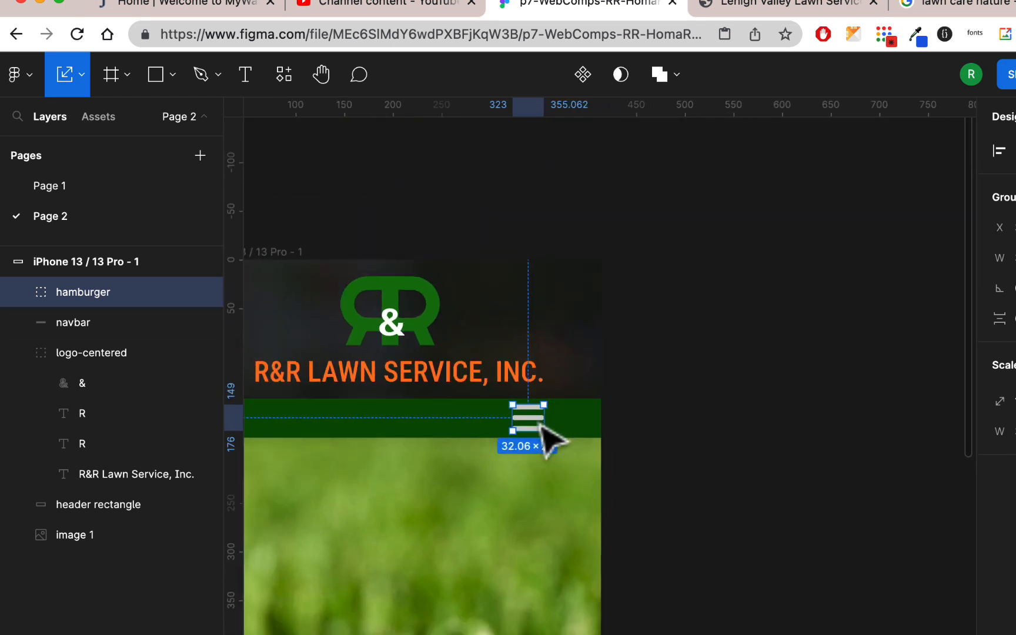
pyautogui.scroll(-3, 540, 424)
pyautogui.click(729, 371)
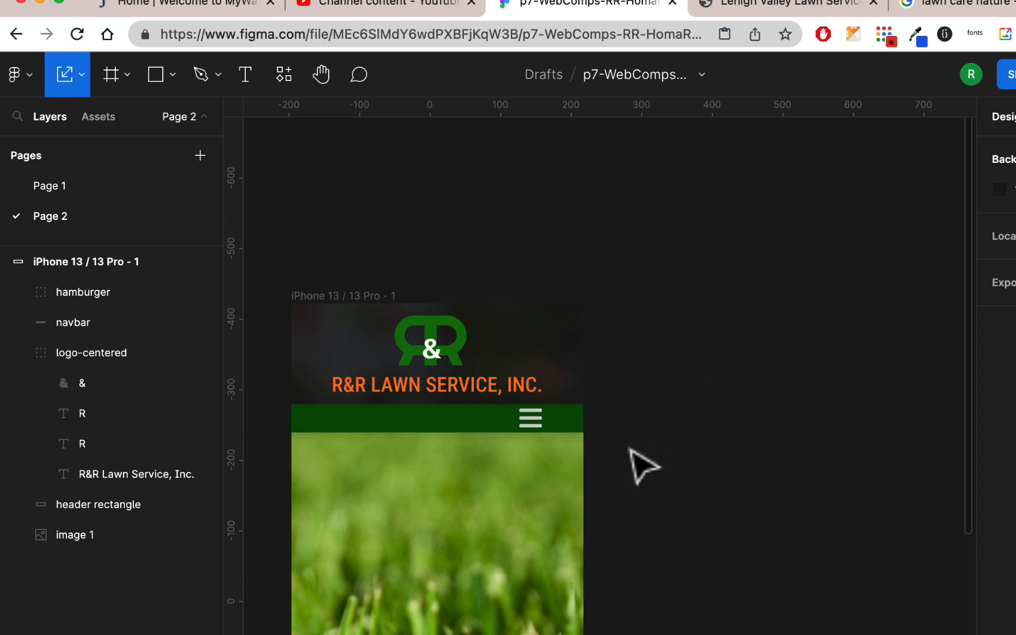
pyautogui.scroll(-3, 632, 450)
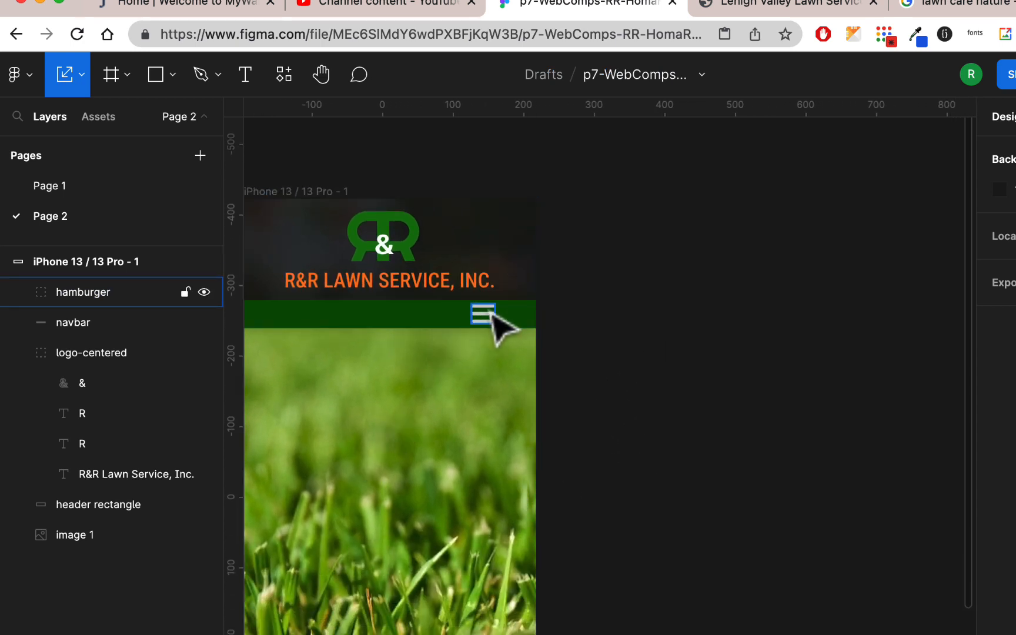
pyautogui.hscroll(-3, 430, 347)
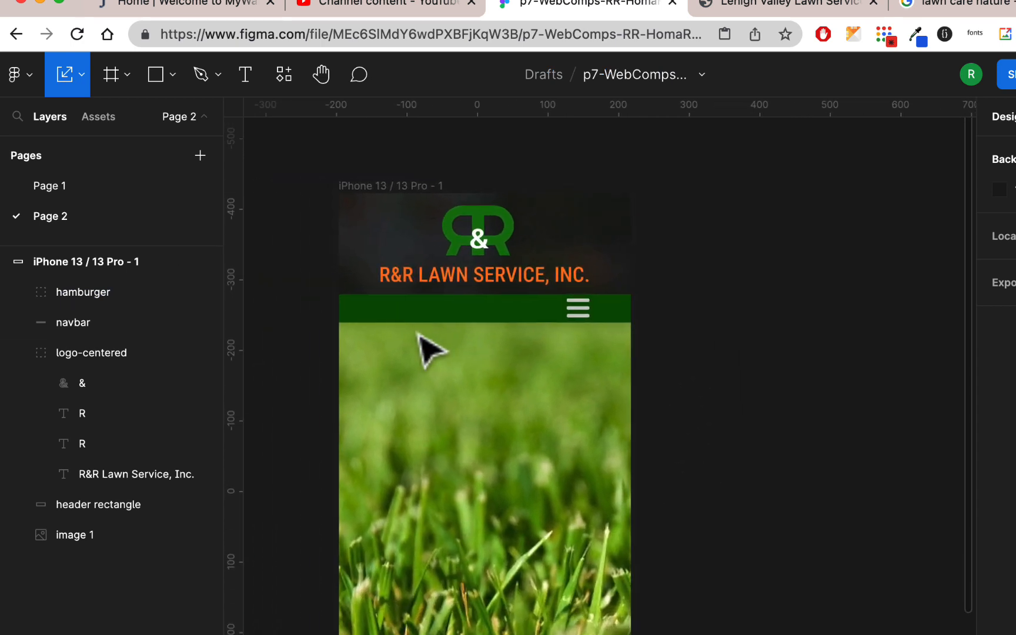
pyautogui.scroll(-2, 435, 346)
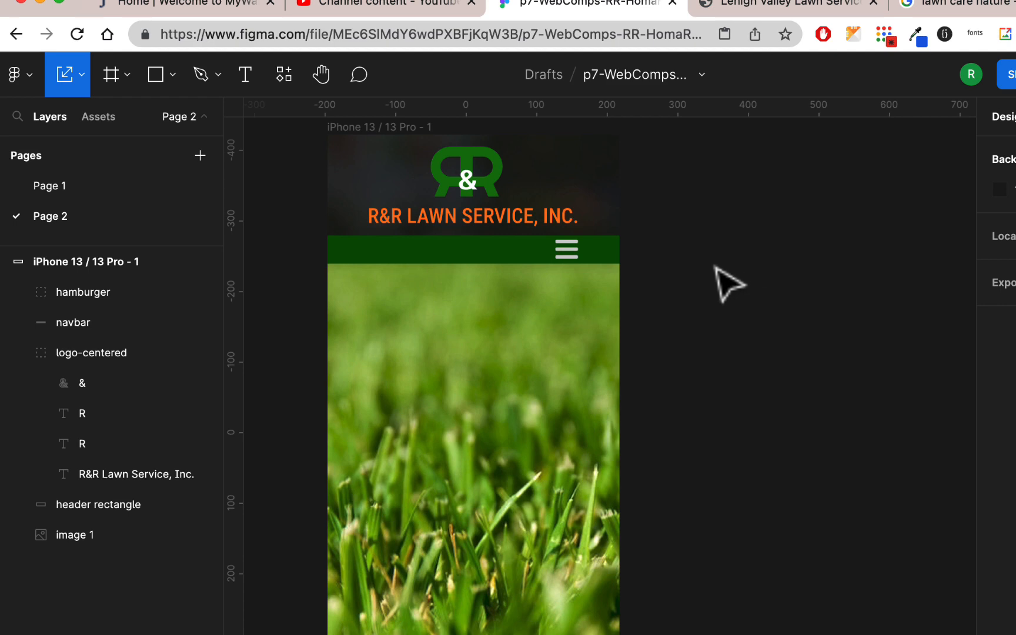
# Copy the headline "Working with nature to make a world of difference" from the desktop design on Page 1
pyautogui.click(79, 189)
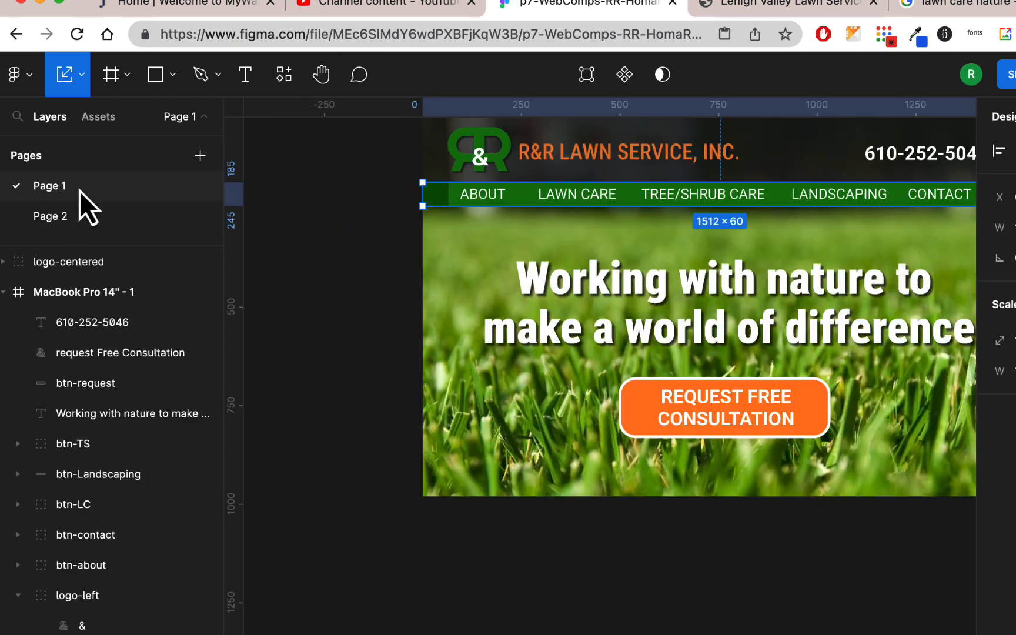
pyautogui.hscroll(3, 782, 333)
pyautogui.scroll(-1, 784, 334)
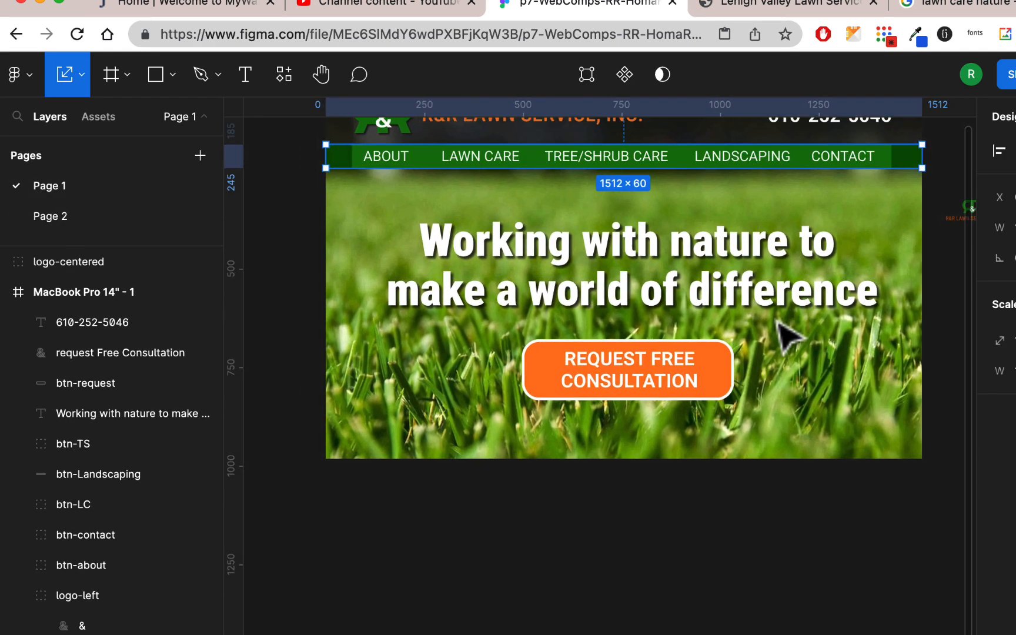
pyautogui.scroll(-2, 777, 322)
pyautogui.scroll(2, 777, 323)
pyautogui.hscroll(2, 778, 322)
pyautogui.click(662, 253)
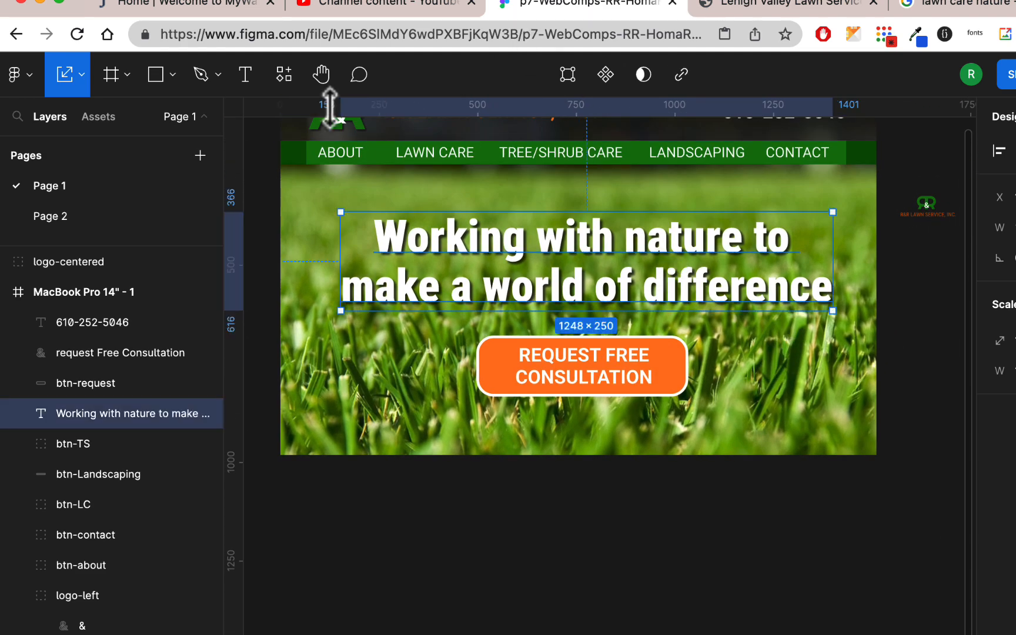
# Paste the copied headline on Page 2, over the grass image of the phone frame
pyautogui.click(109, 215)
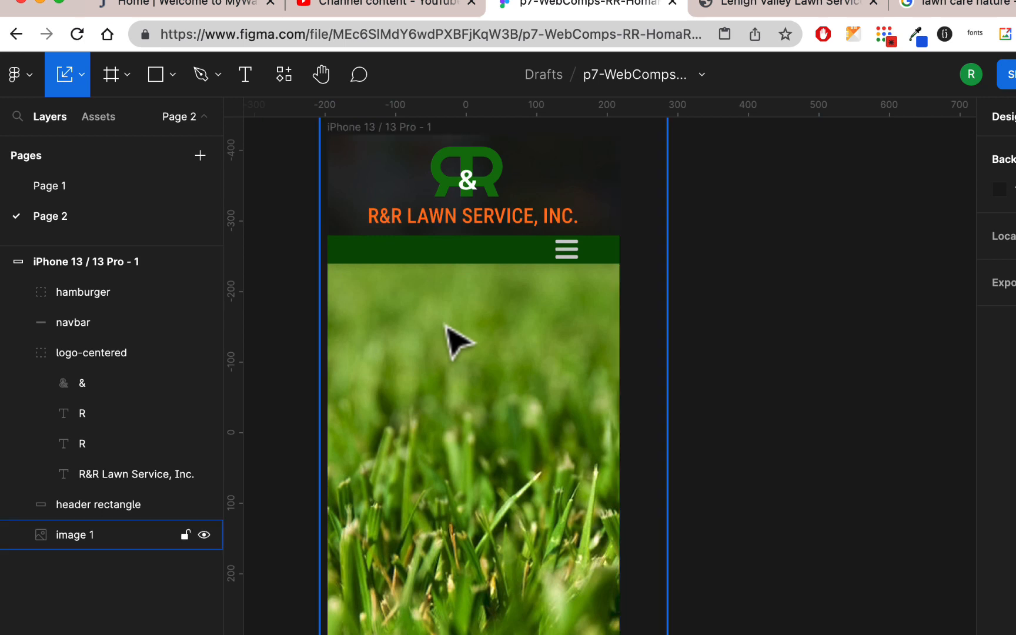
pyautogui.write('Working with nature to make a world of difference')
pyautogui.scroll(-2, 695, 355)
pyautogui.hscroll(1, 695, 354)
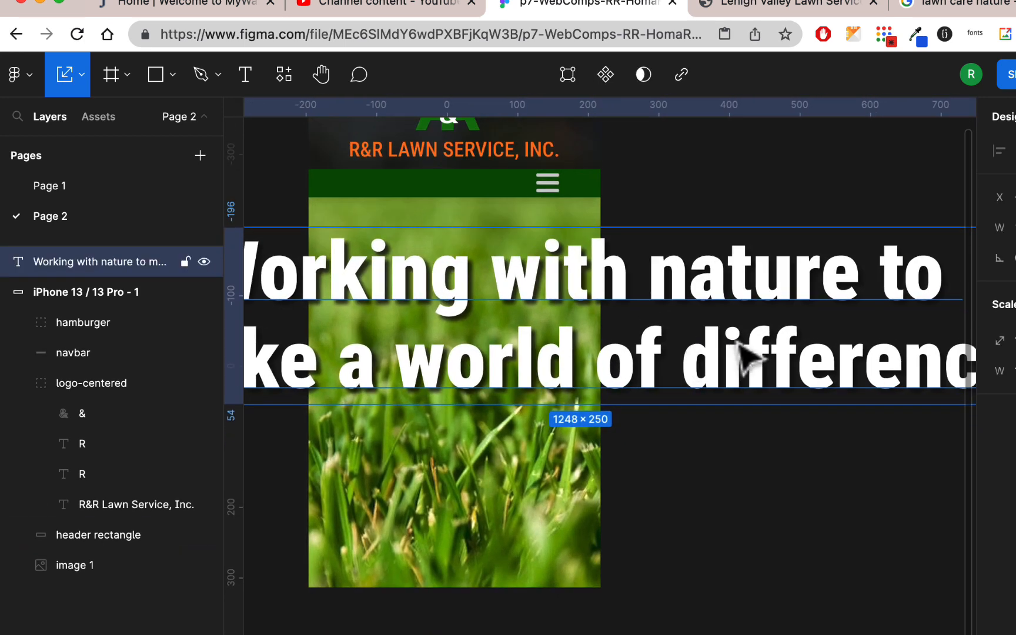
# With the Move tool, narrow the headline's text box from both sides to 414 wide, matching the phone frame's edges
pyautogui.click(82, 75)
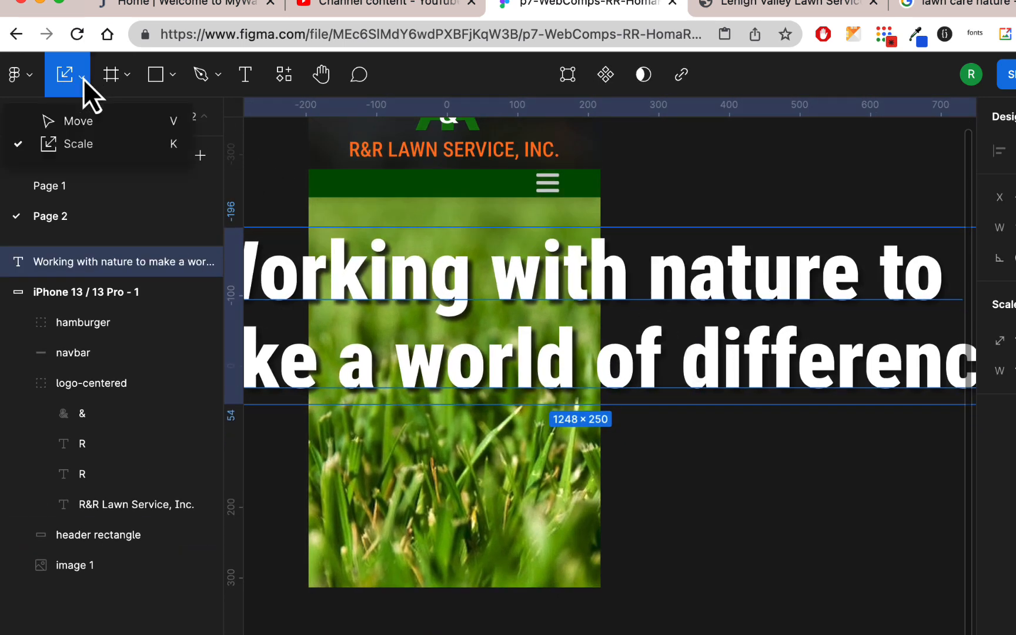
pyautogui.click(90, 118)
pyautogui.scroll(-5, 730, 324)
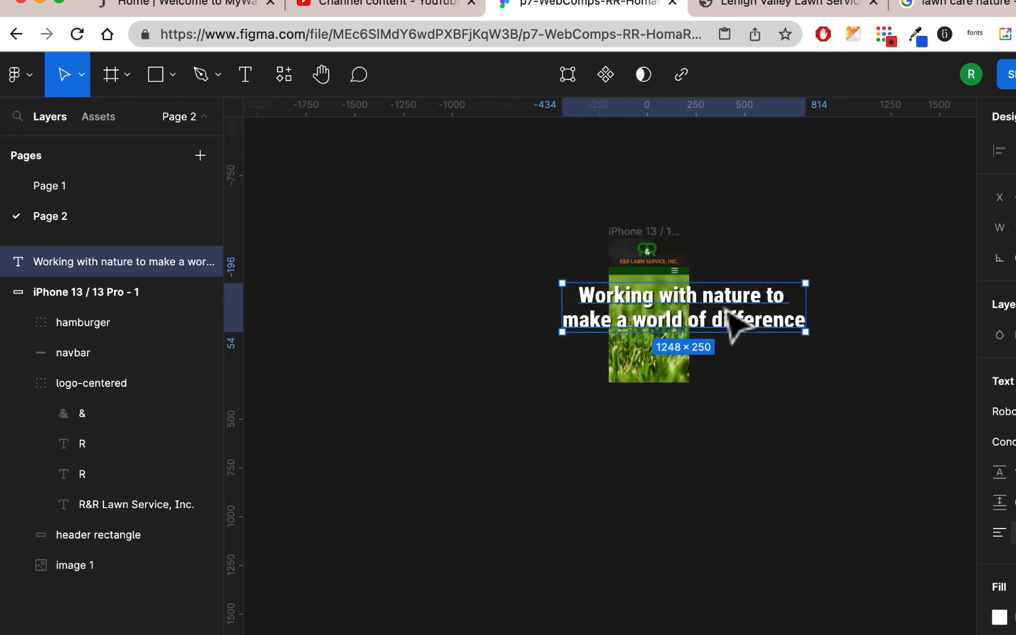
pyautogui.moveTo(808, 308); pyautogui.dragTo(686, 315)
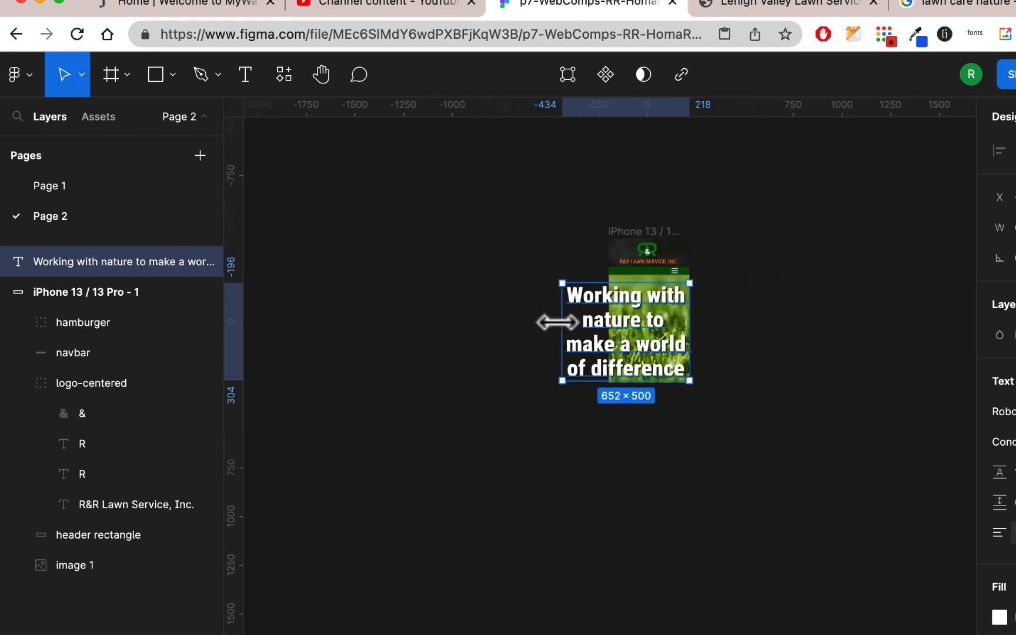
pyautogui.moveTo(557, 322); pyautogui.dragTo(603, 320)
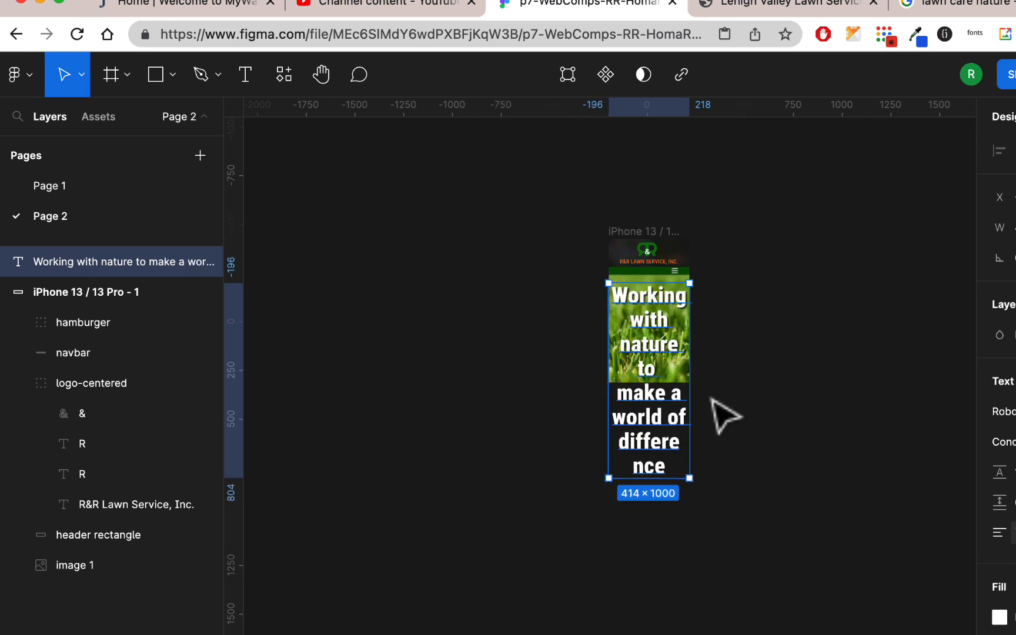
# Set the headline's font size to 64 and narrow its text box from one side to 385 wide
pyautogui.click(993, 418)
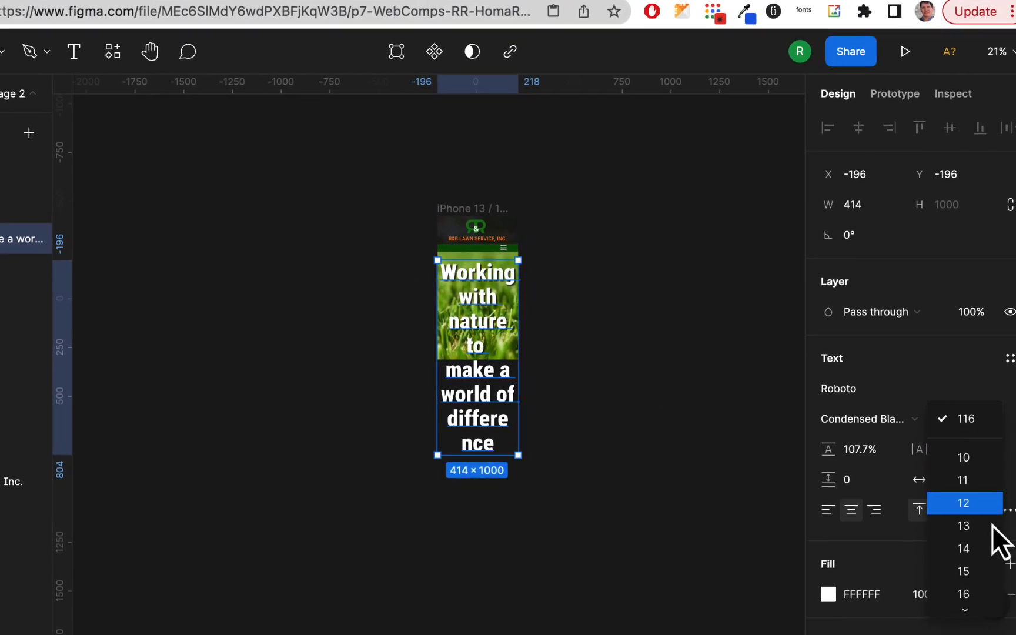
pyautogui.scroll(-4, 973, 579)
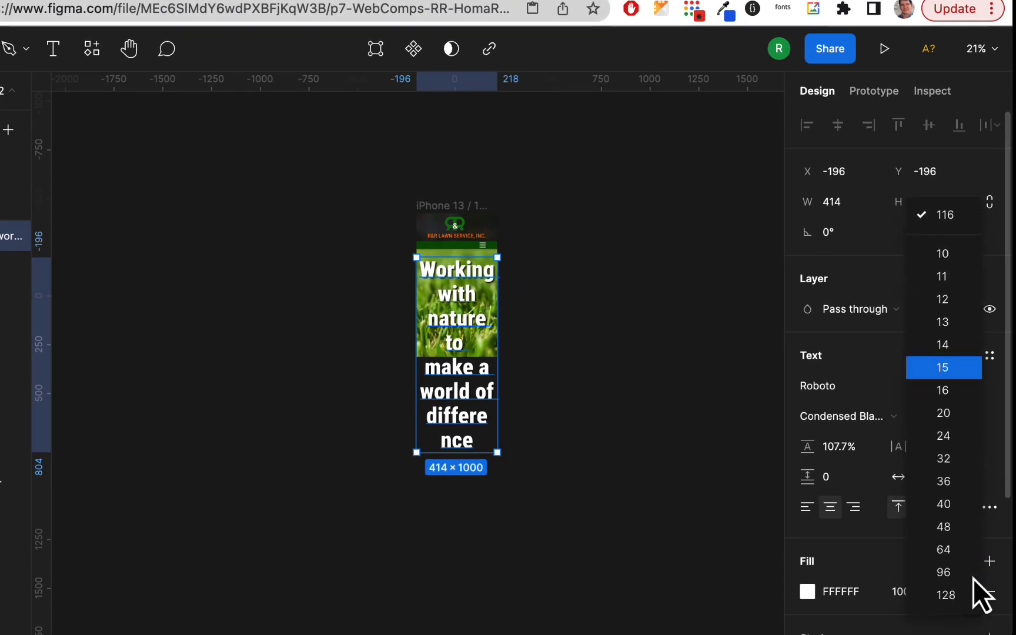
pyautogui.click(964, 548)
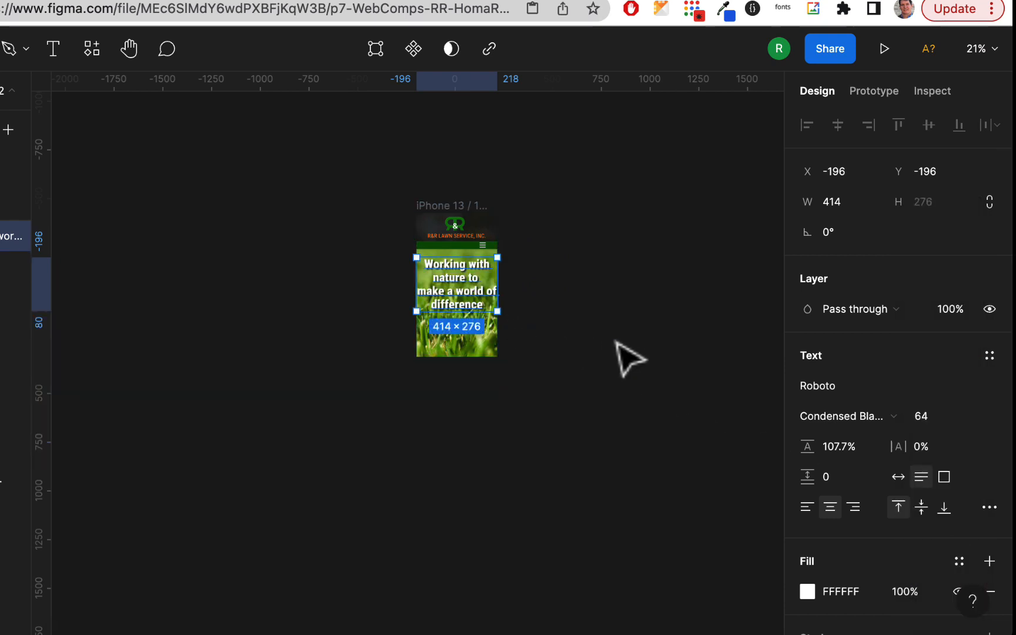
pyautogui.scroll(5, 498, 303)
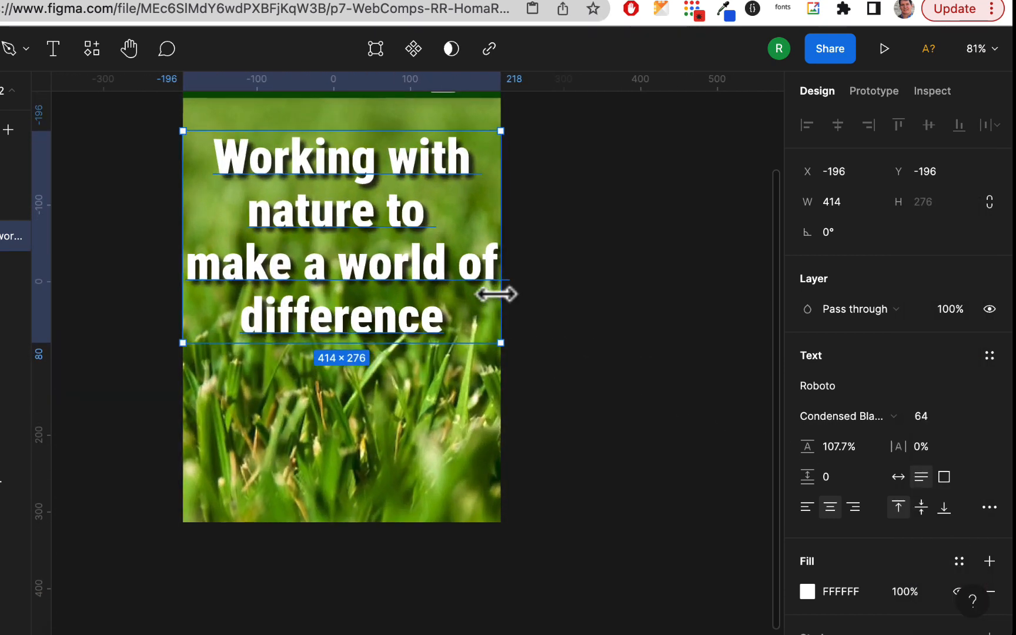
pyautogui.moveTo(499, 219); pyautogui.dragTo(478, 220)
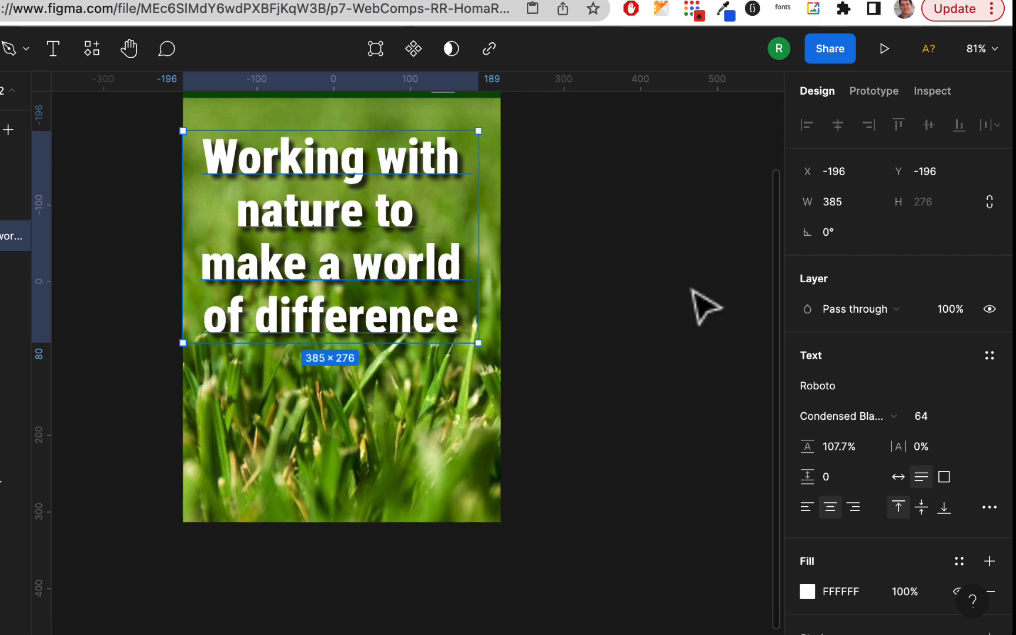
# Reduce the headline's font size to 48
pyautogui.click(974, 420)
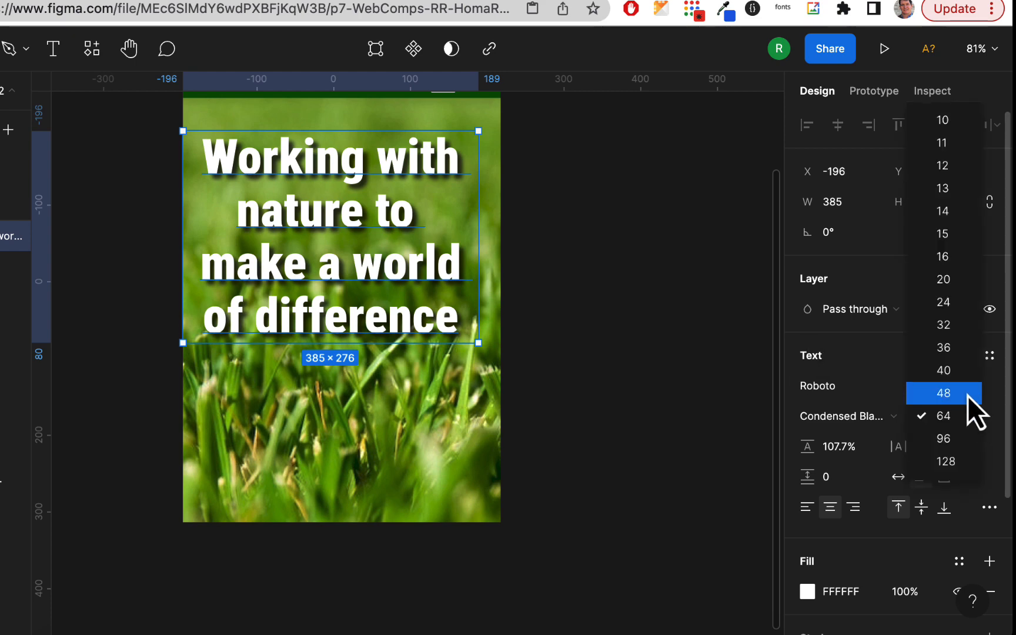
pyautogui.click(970, 393)
pyautogui.scroll(-5, 435, 356)
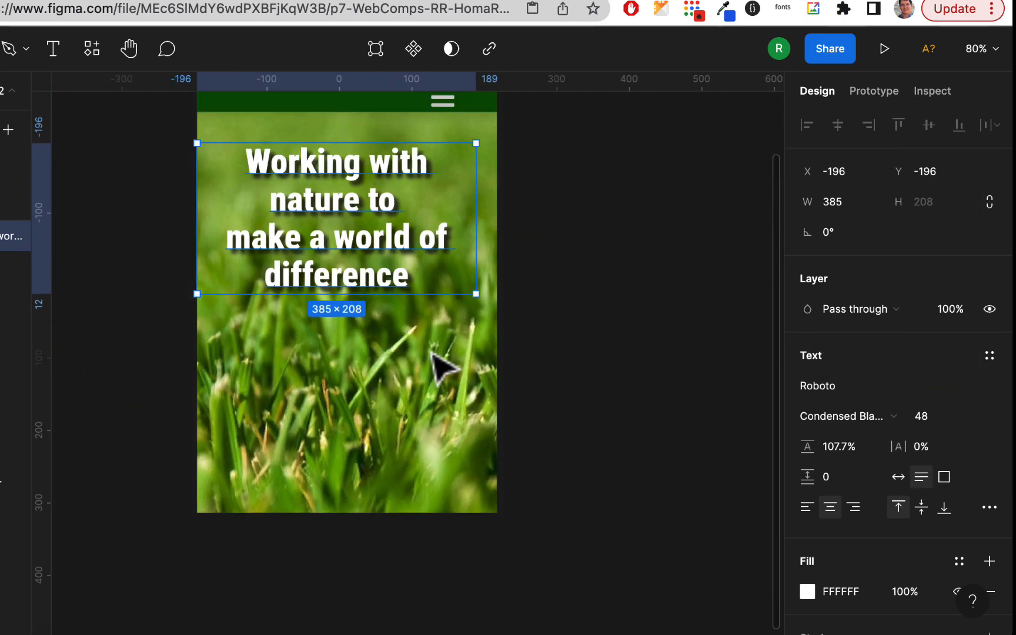
pyautogui.click(532, 347)
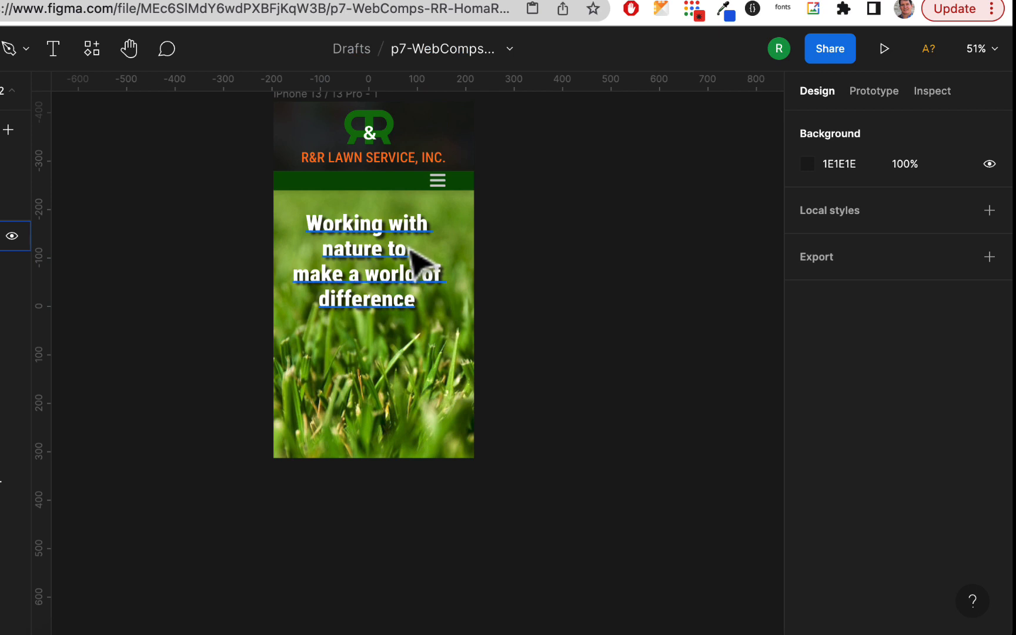
# Change the headline's font size to 60
pyautogui.click(426, 253)
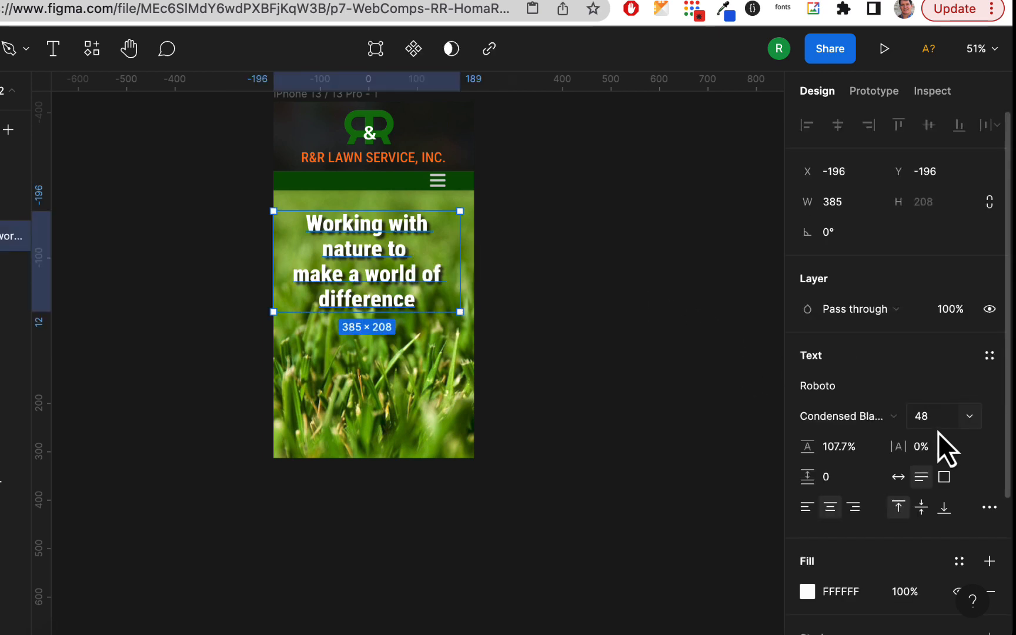
pyautogui.click(923, 422)
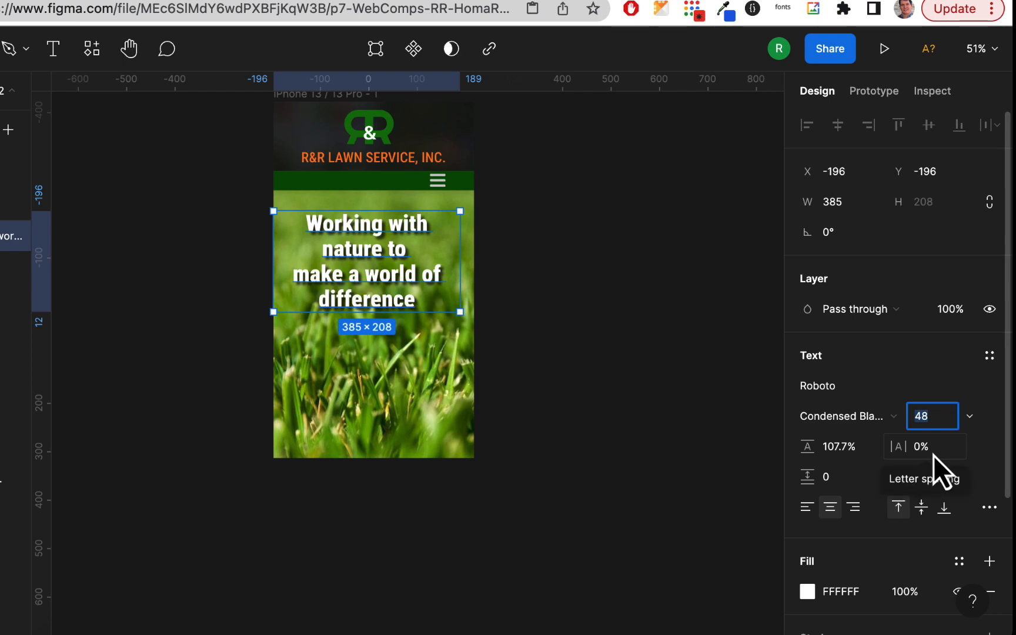
pyautogui.write('60')
pyautogui.press('Return')
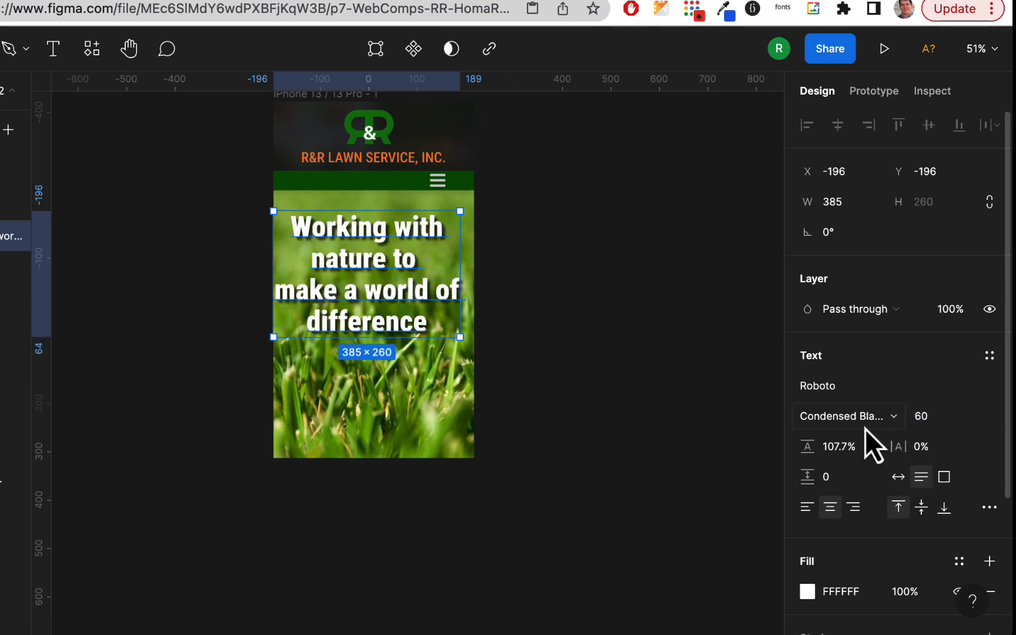
# Narrow the headline's text box to 366 wide and move it to X -172, Y -184 over the grass
pyautogui.doubleClick(436, 299)
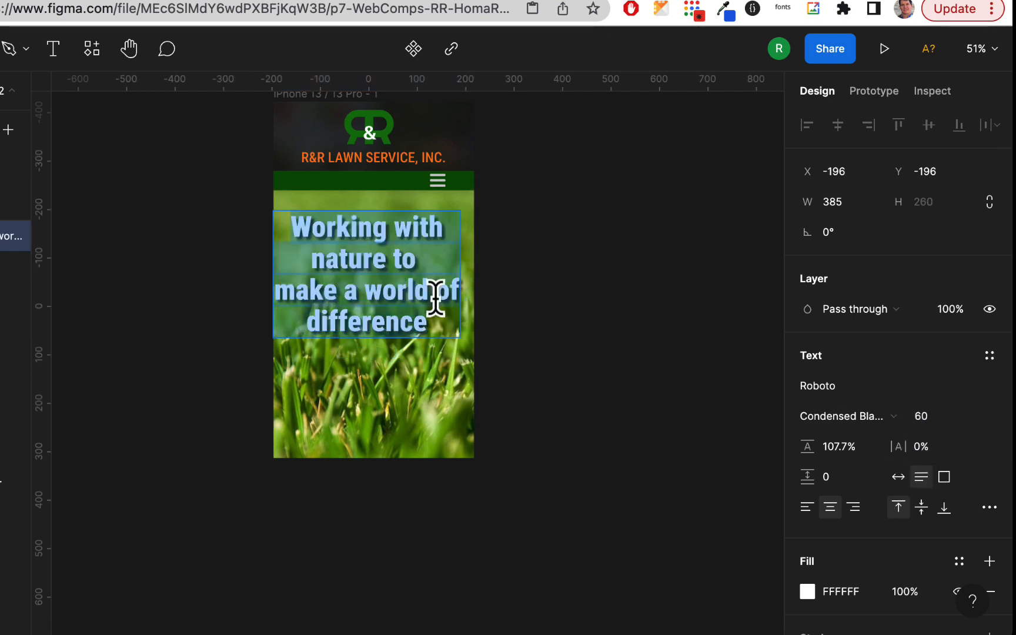
pyautogui.click(435, 299)
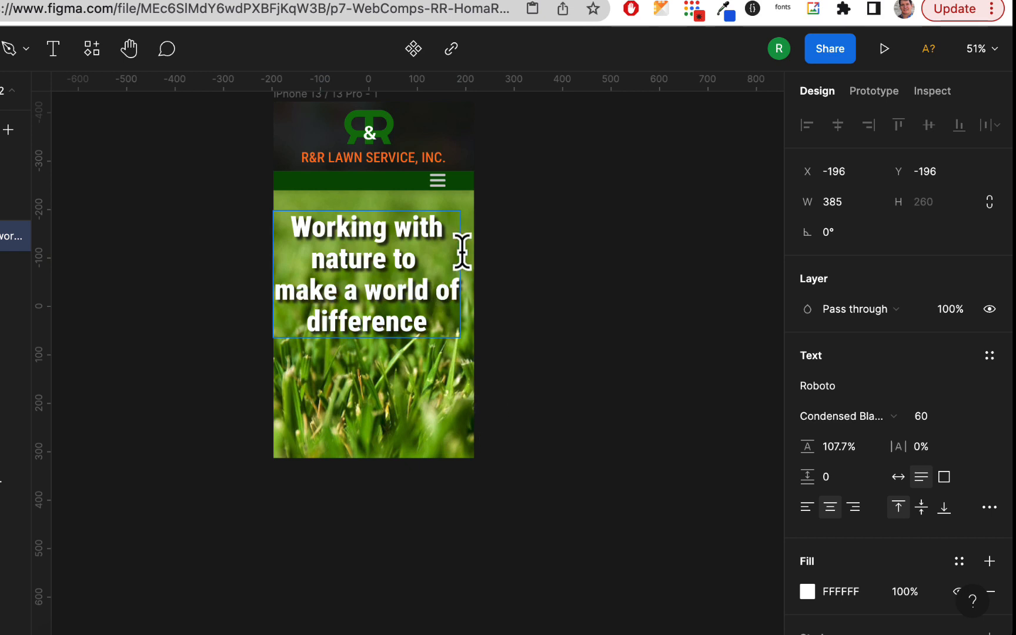
pyautogui.press('Escape')
pyautogui.moveTo(456, 257); pyautogui.dragTo(448, 257)
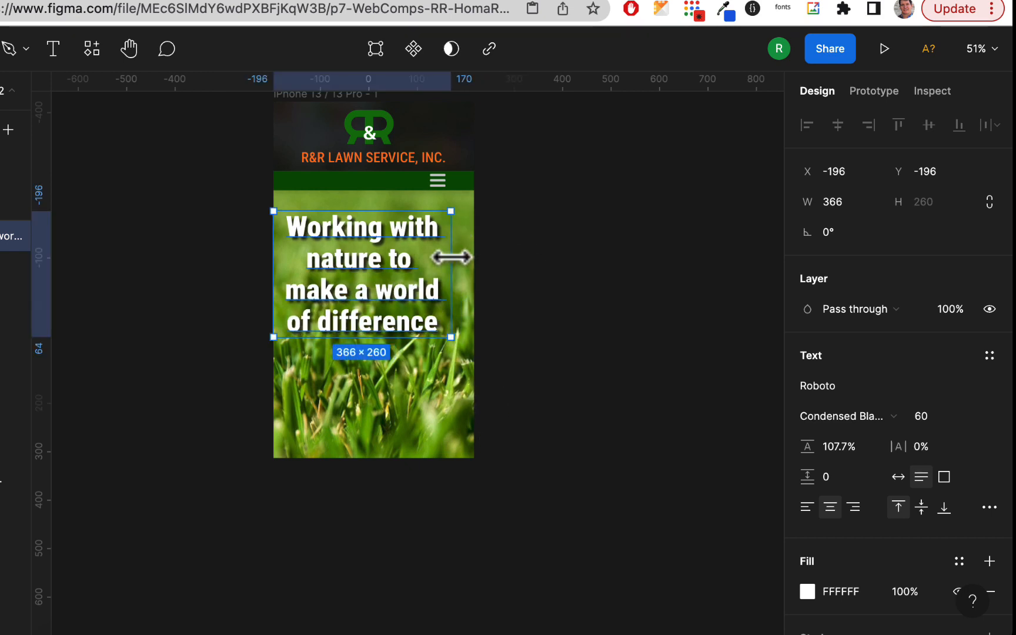
pyautogui.click(556, 283)
pyautogui.moveTo(402, 288); pyautogui.dragTo(408, 275)
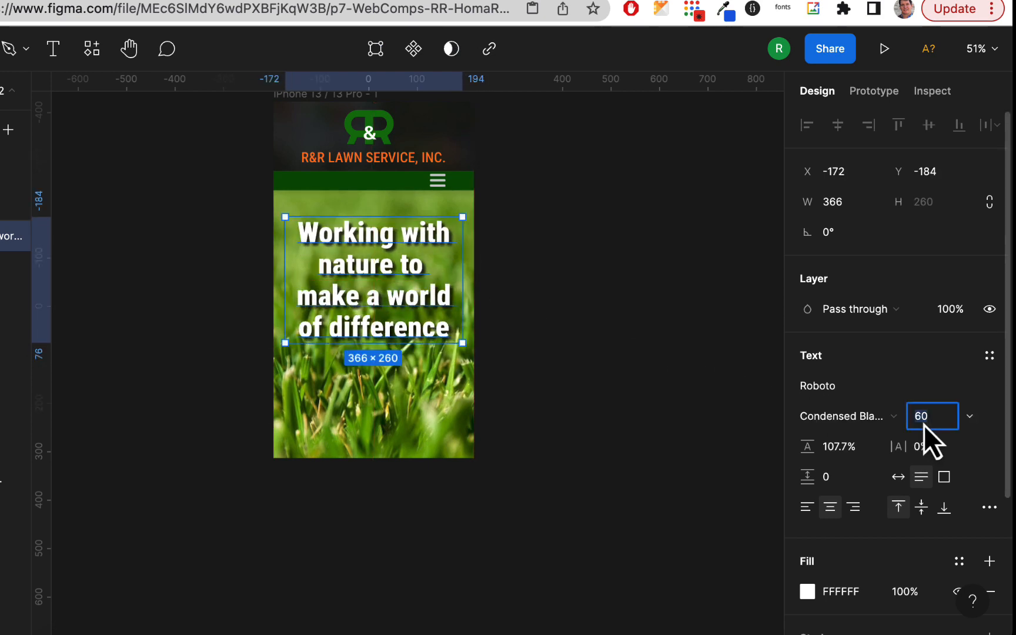
# Set the headline's font size to 56, narrow its text box to 350 wide and move it to X -164, Y -163
pyautogui.press('Return')
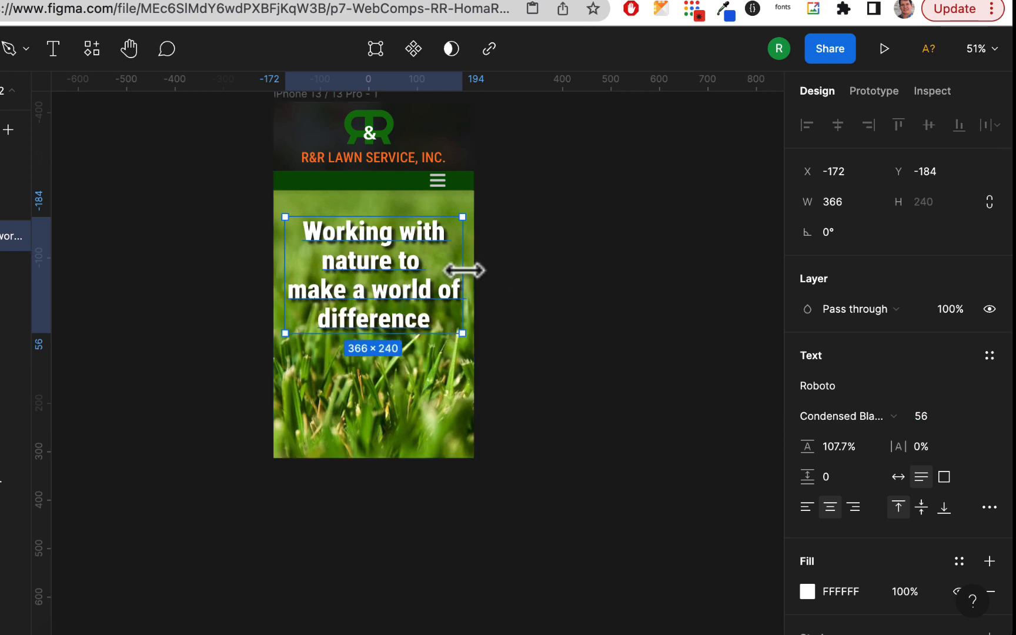
pyautogui.moveTo(466, 270); pyautogui.dragTo(454, 268)
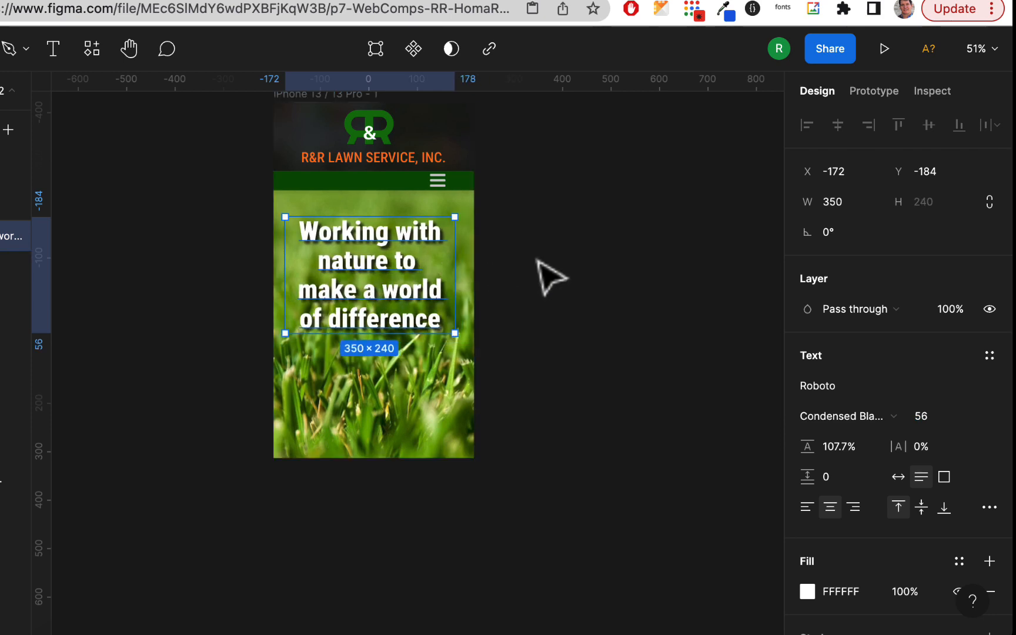
pyautogui.click(549, 276)
pyautogui.moveTo(379, 253); pyautogui.dragTo(388, 268)
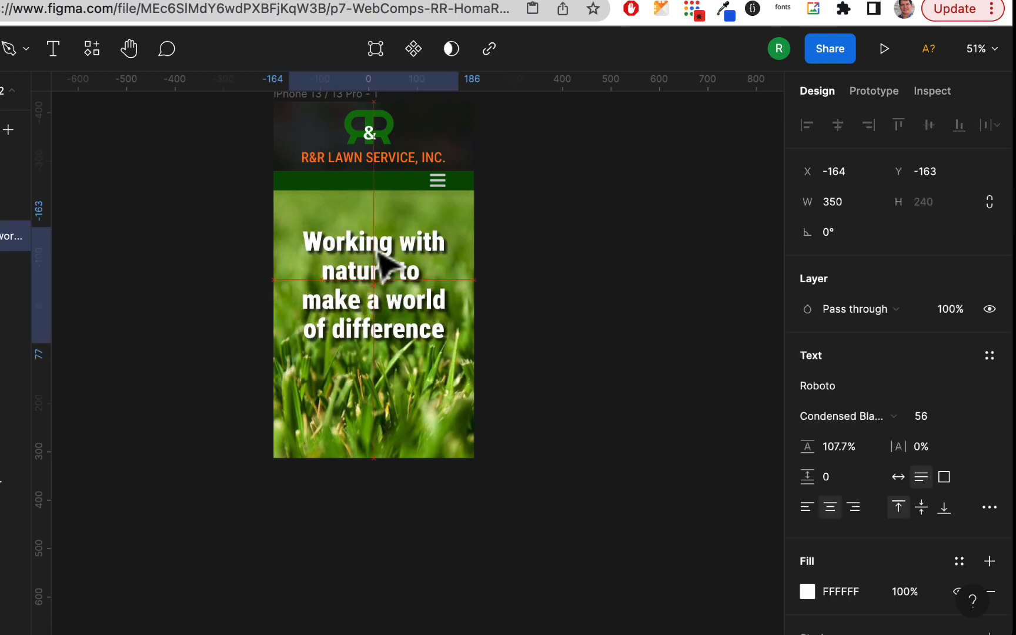
# Move the headline up slightly to Y -174, keeping it at X -164
pyautogui.click(492, 293)
pyautogui.click(437, 265)
pyautogui.click(529, 265)
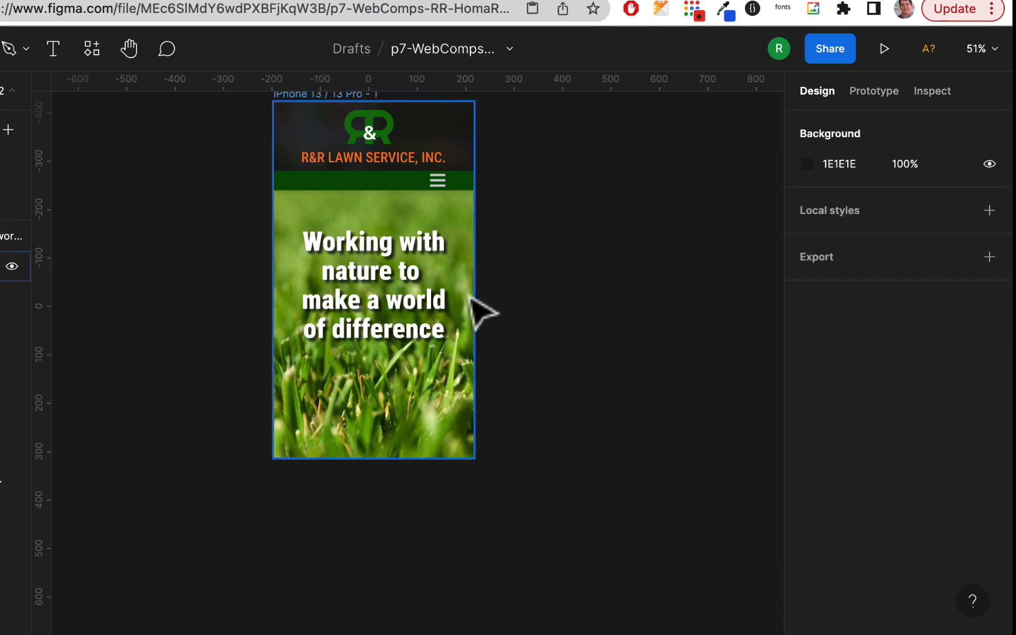
pyautogui.click(441, 321)
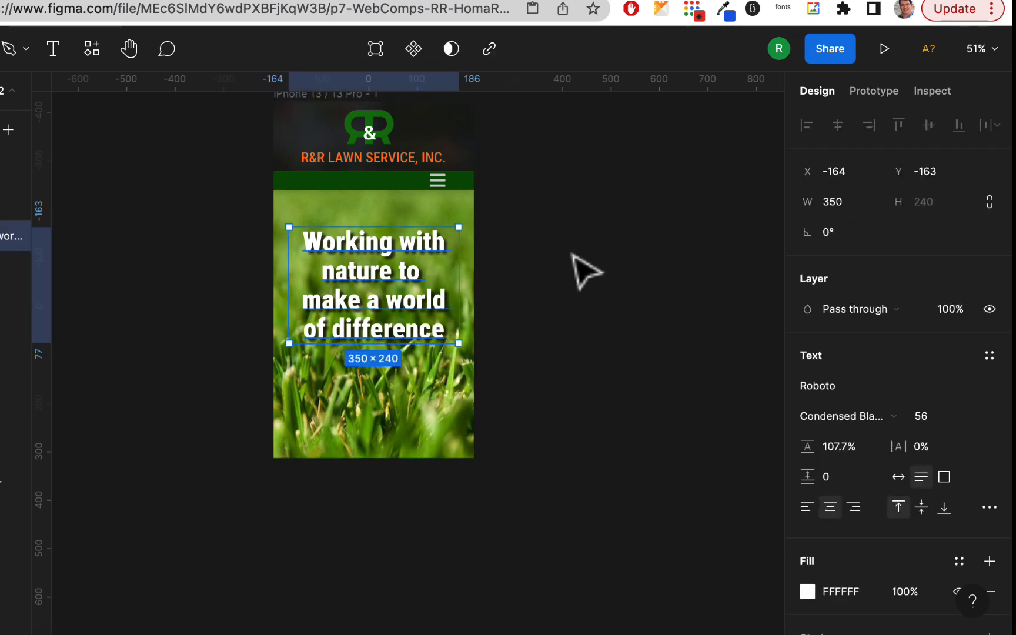
pyautogui.click(582, 274)
pyautogui.click(390, 297)
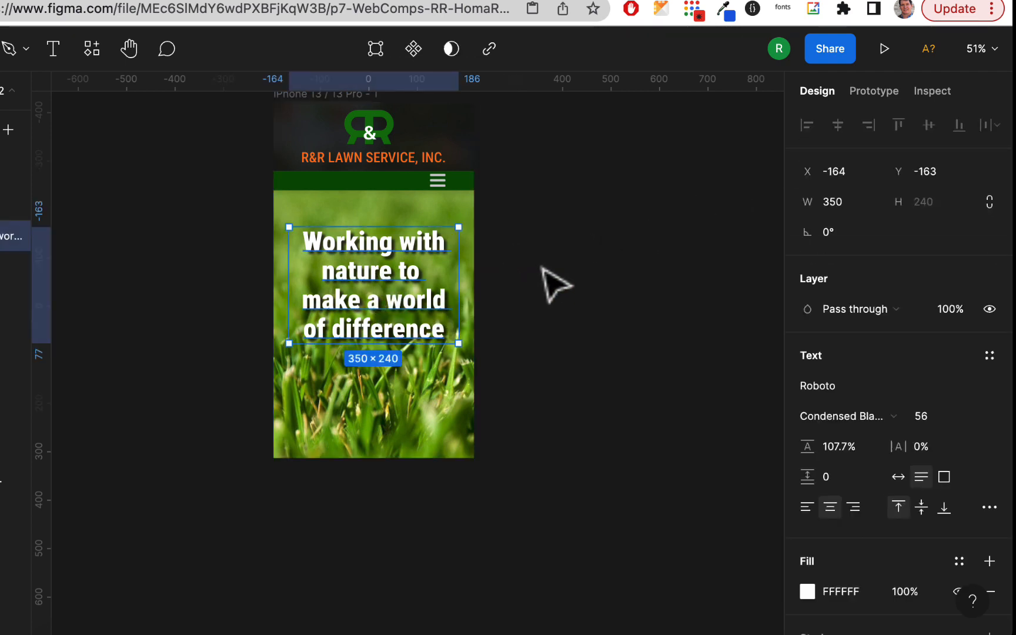
pyautogui.click(564, 297)
pyautogui.moveTo(369, 290); pyautogui.dragTo(372, 268)
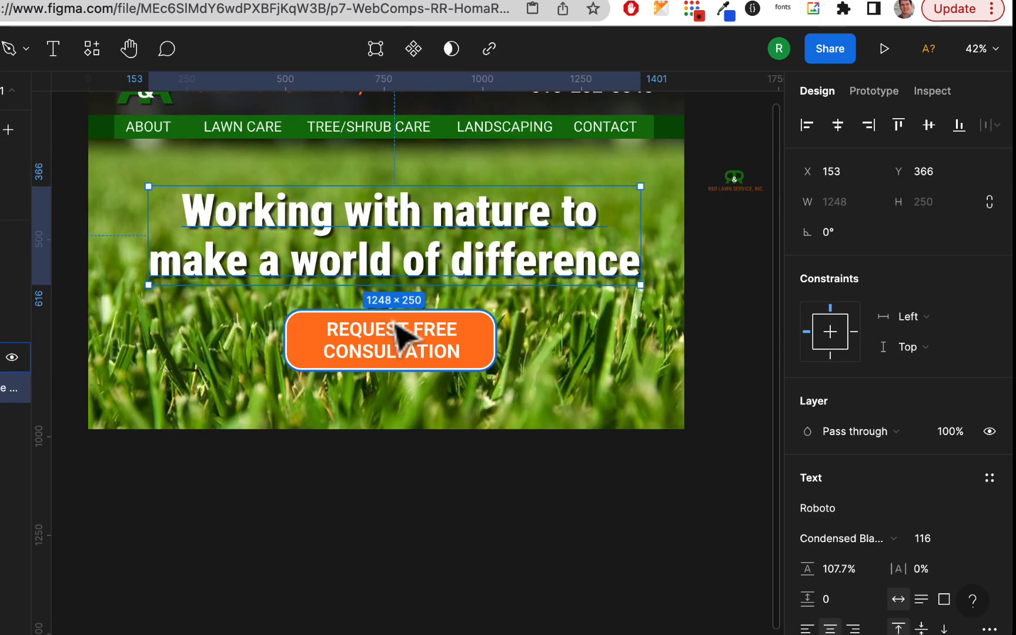
# On Page 1, group the "REQUEST FREE CONSULTATION" text with its orange button rectangle
pyautogui.click(391, 326)
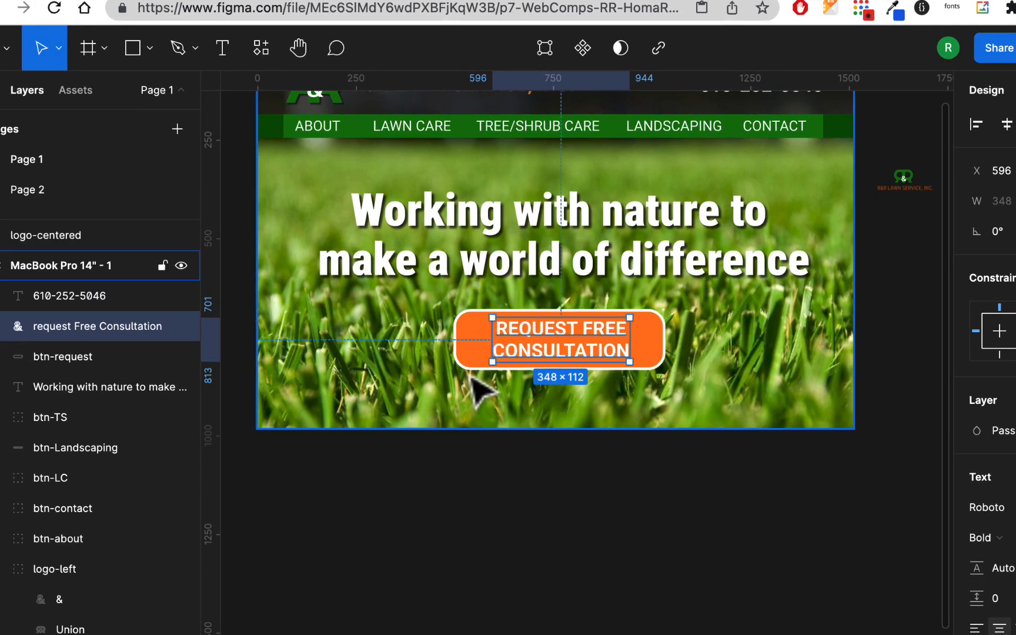
pyautogui.click(475, 337)
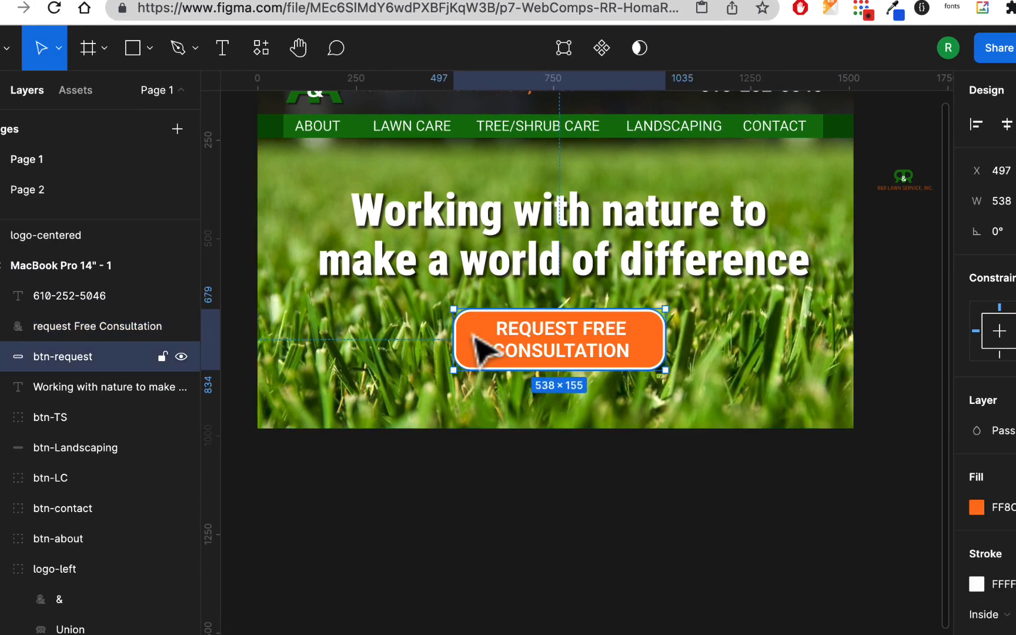
pyautogui.click(544, 345)
pyautogui.keyDown('shift'); pyautogui.click(470, 333); pyautogui.keyUp('shift')
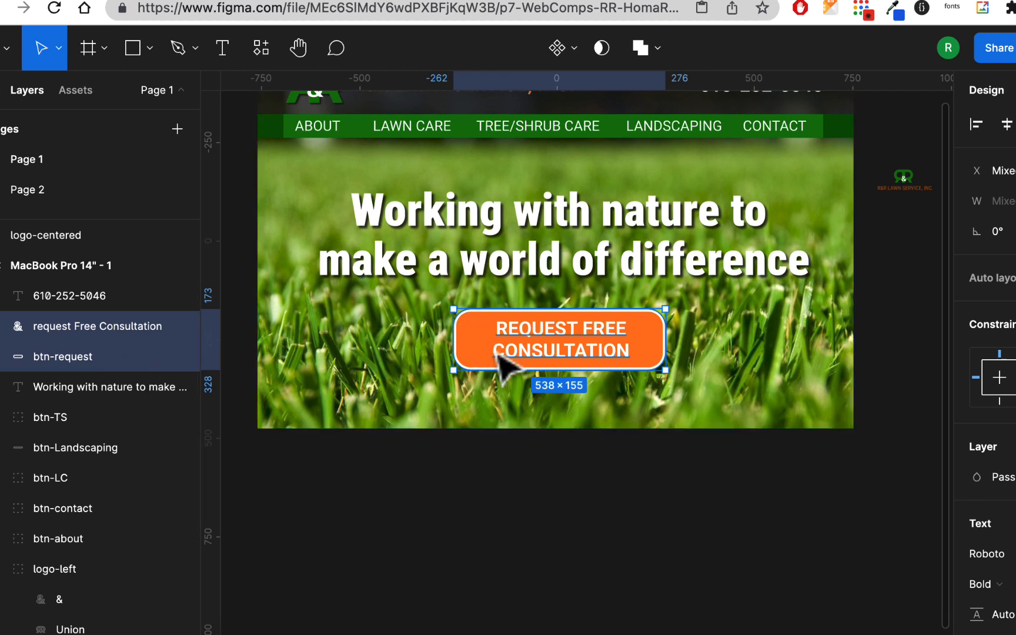
pyautogui.press('super+g')
# Rename the new button group as btn-request
pyautogui.doubleClick(58, 327)
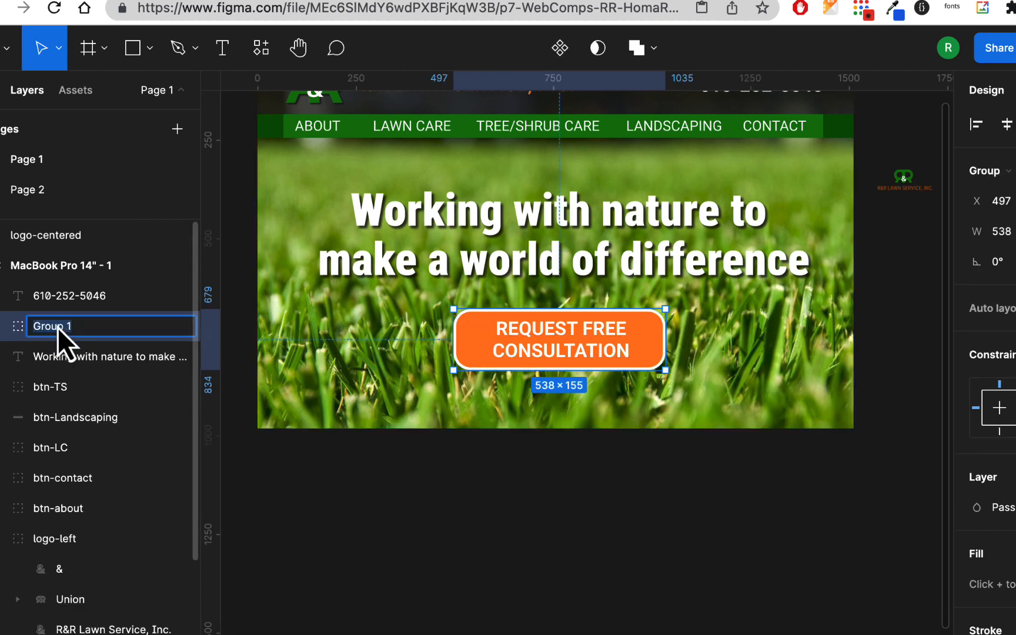
pyautogui.write('btn-request')
pyautogui.press('Return')
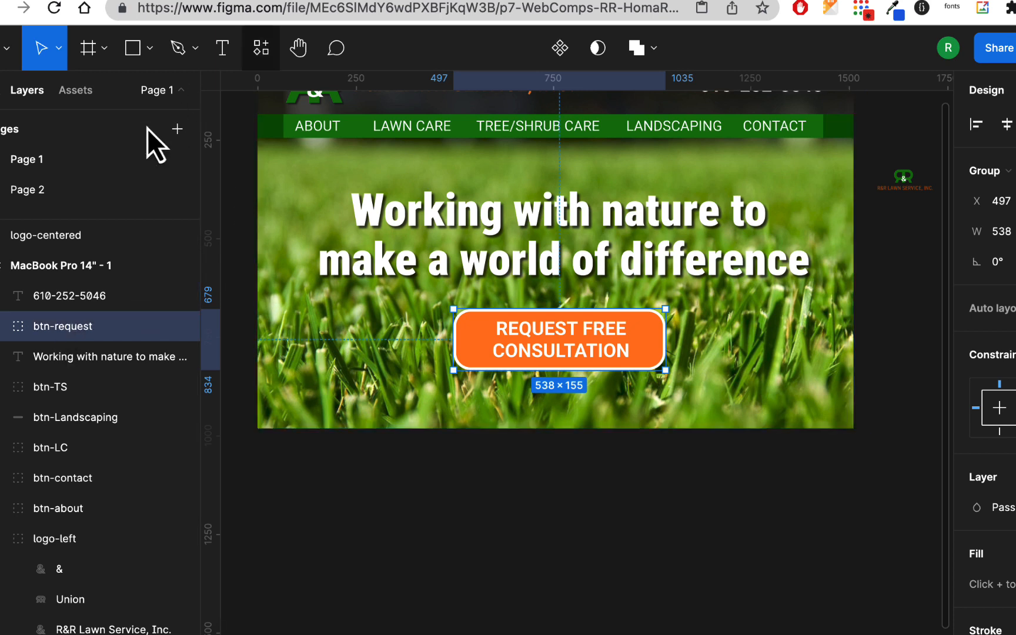
# Paste the btn-request group on Page 2, scale it to about 267 × 77 and place it under the headline at X -113
pyautogui.click(80, 200)
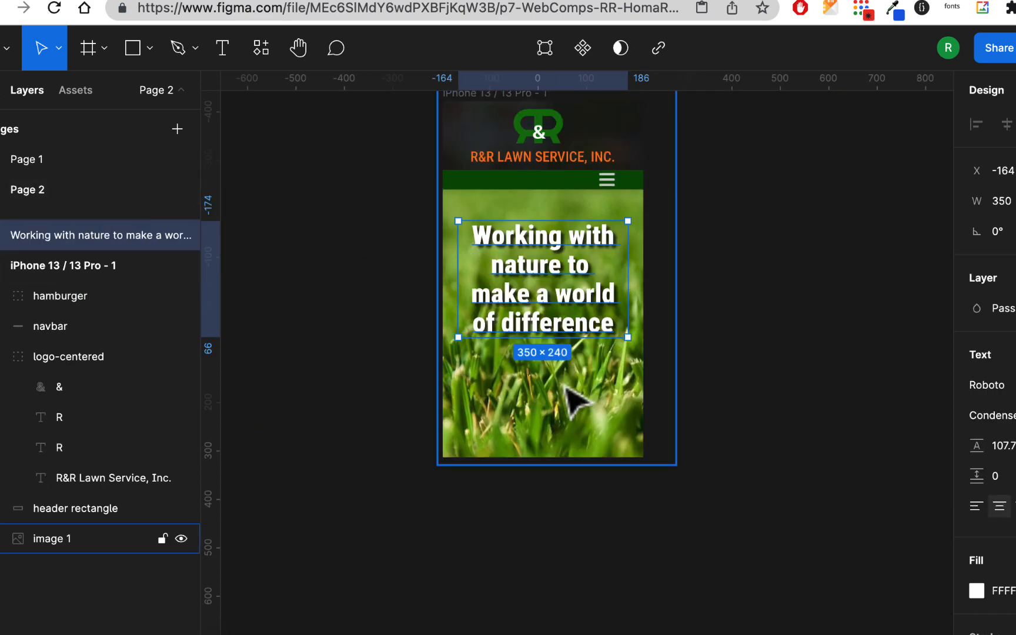
pyautogui.press('super+v')
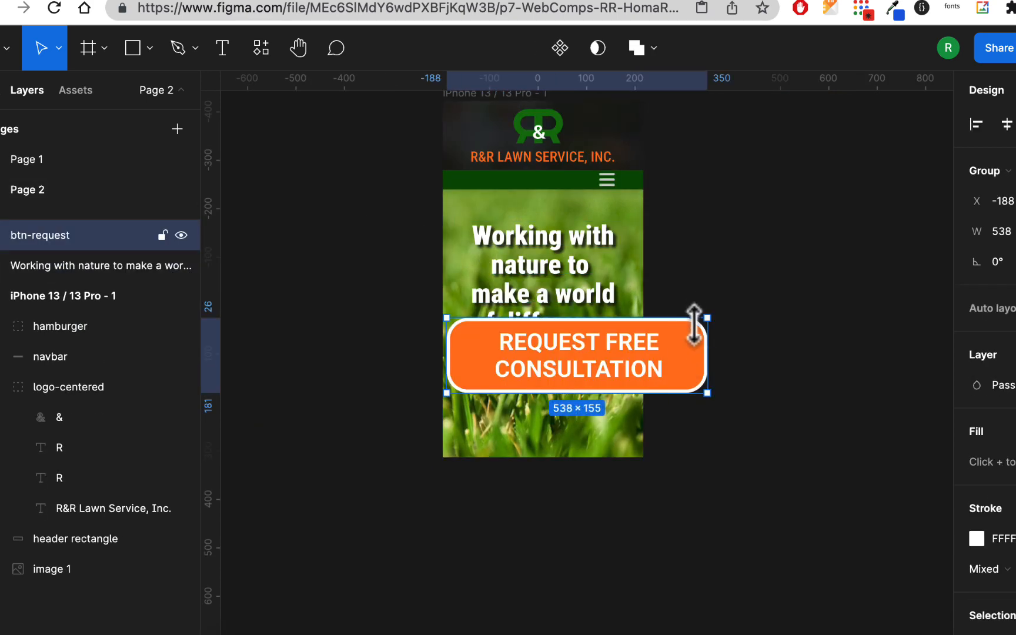
pyautogui.click(58, 49)
pyautogui.click(64, 121)
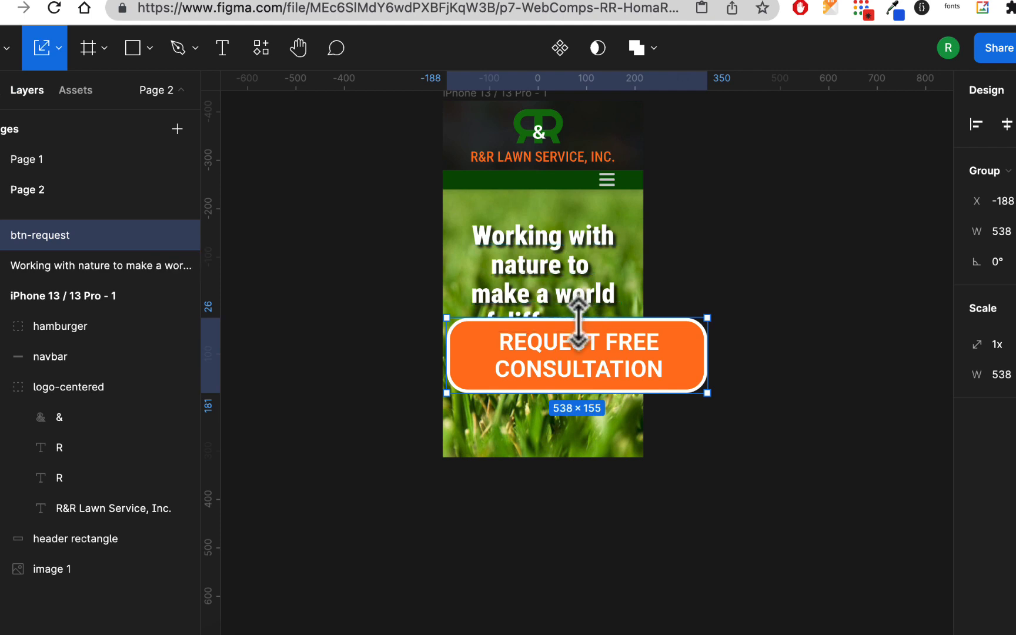
pyautogui.moveTo(578, 321); pyautogui.dragTo(576, 386)
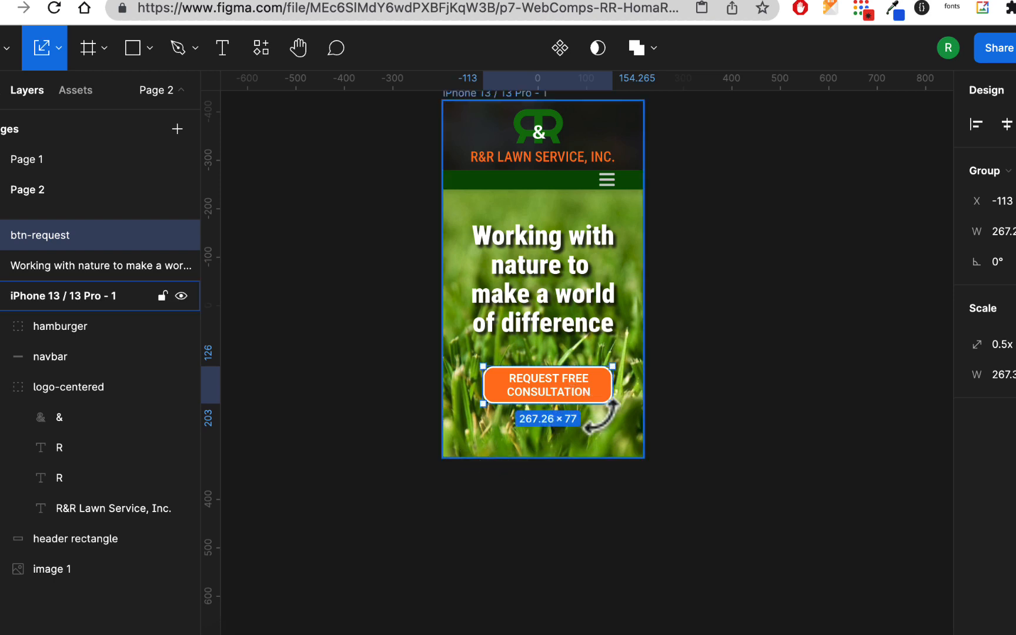
# Preview the Page 2 phone design in the prototype presentation view
pyautogui.hscroll(3, 758, 382)
pyautogui.scroll(2, 758, 382)
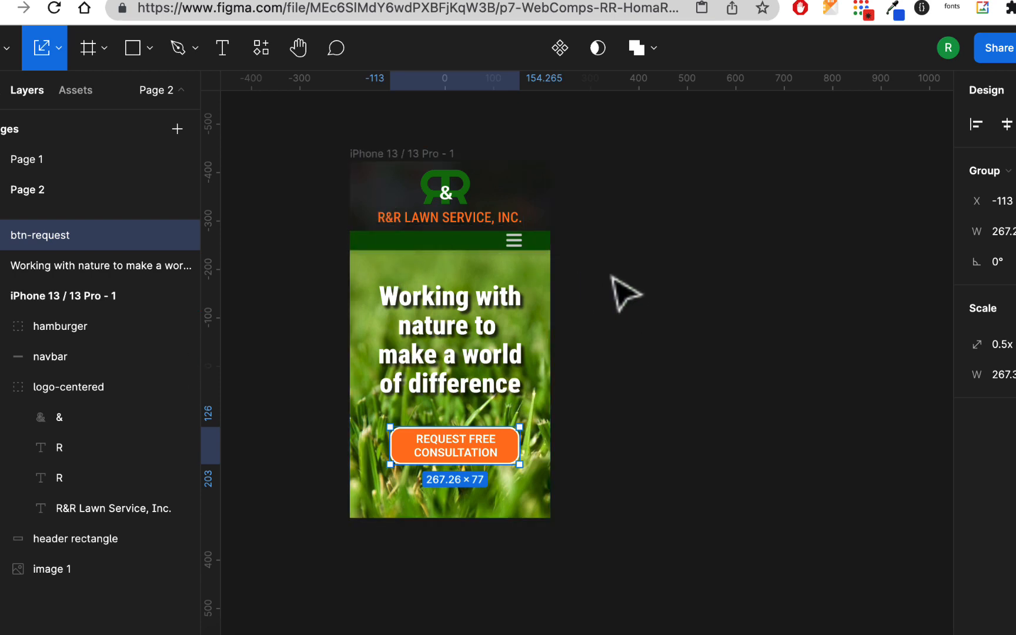
pyautogui.moveTo(479, 313); pyautogui.dragTo(493, 306)
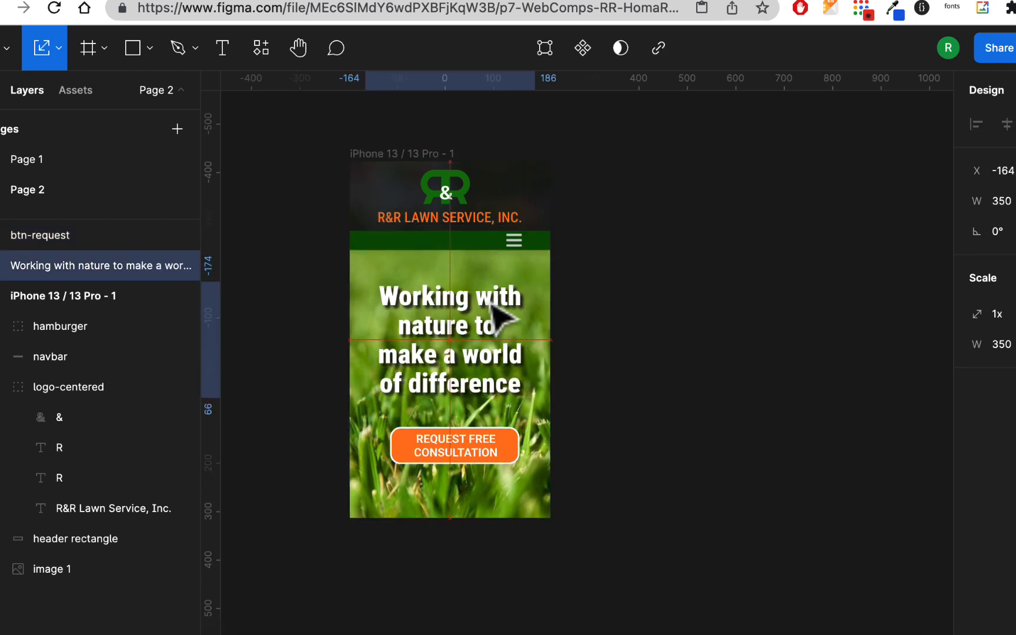
pyautogui.click(588, 247)
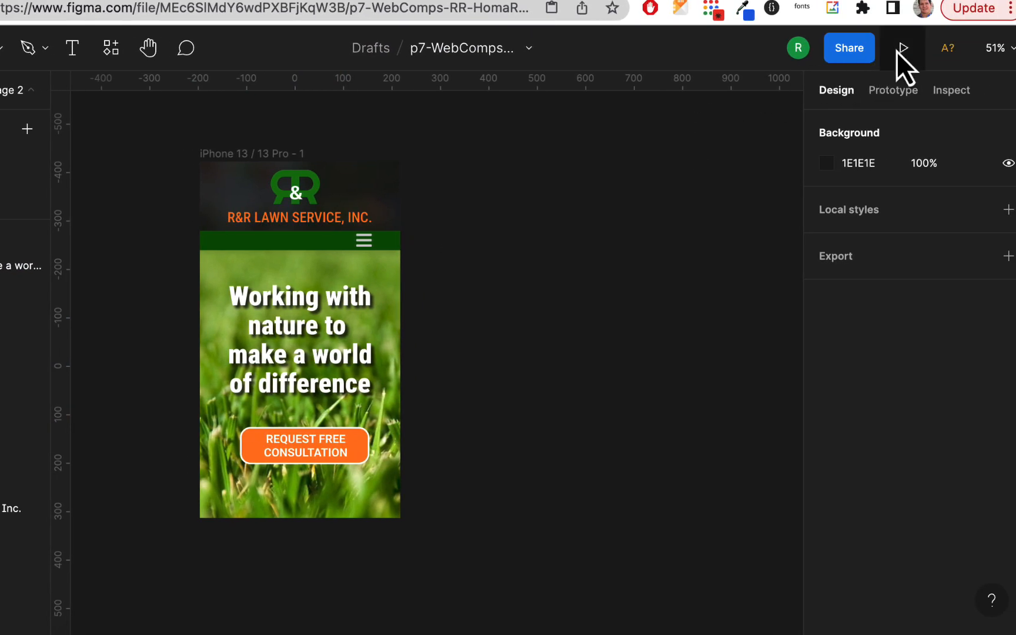
pyautogui.click(896, 48)
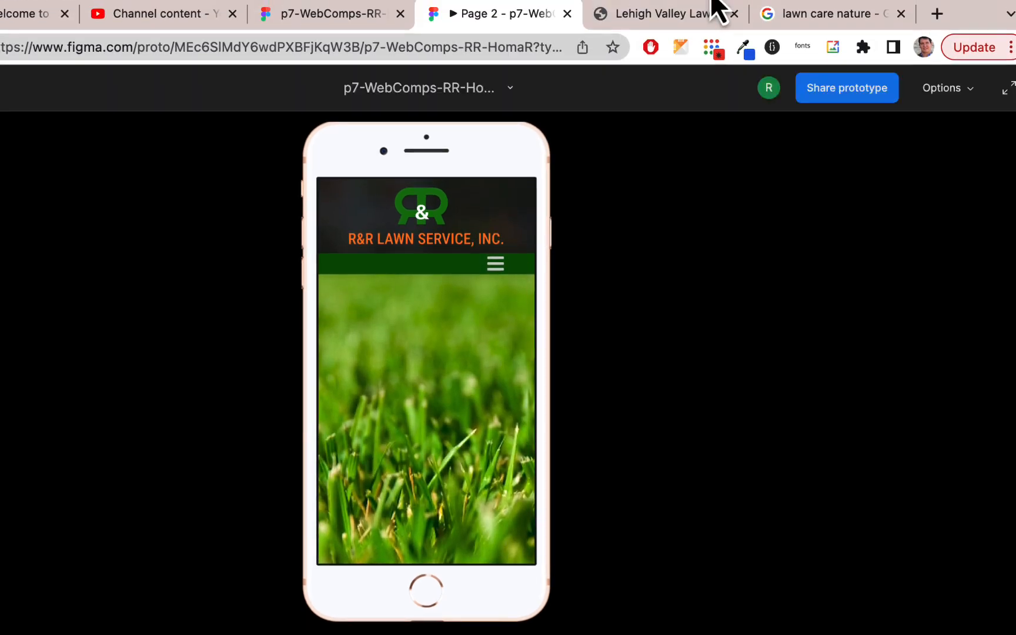
# On Page 2, move the btn-request group and the "Working with nature" headline into the iPhone 13 / 13 Pro - 1 frame
pyautogui.click(344, 25)
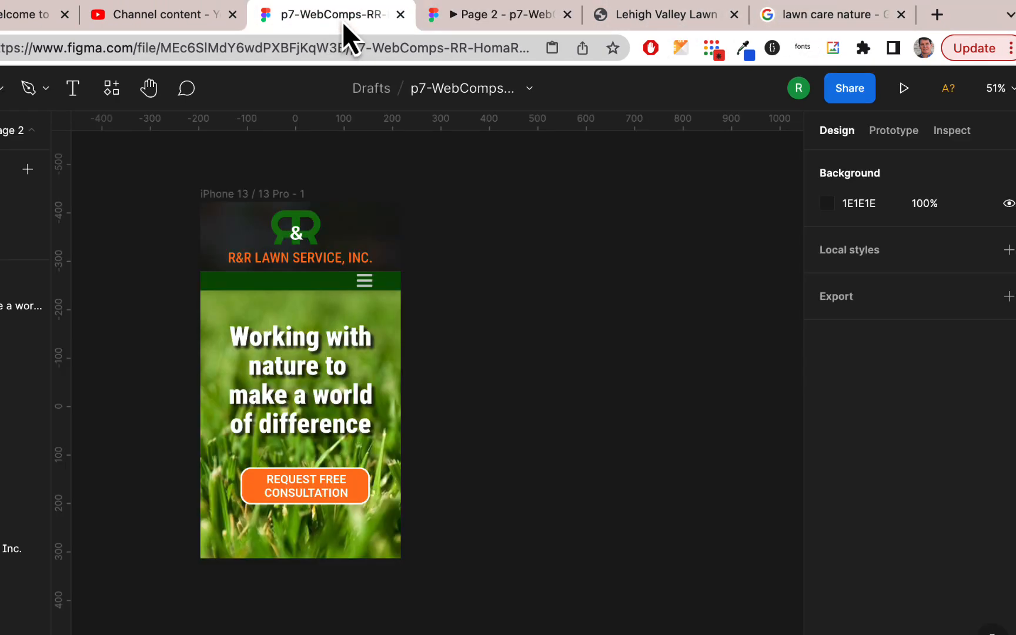
pyautogui.click(77, 276)
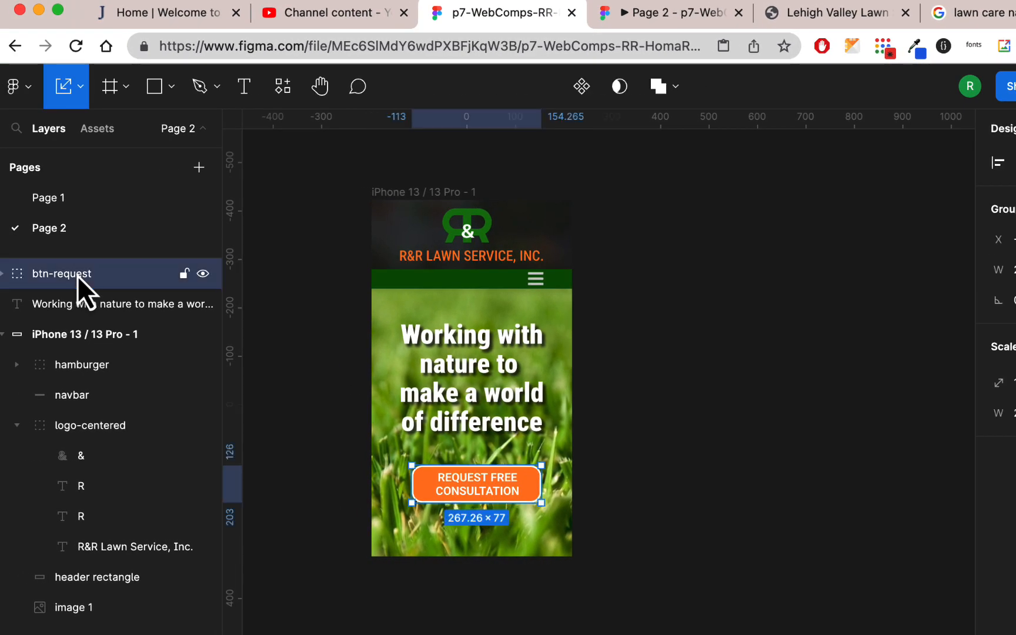
pyautogui.moveTo(77, 276); pyautogui.dragTo(77, 341)
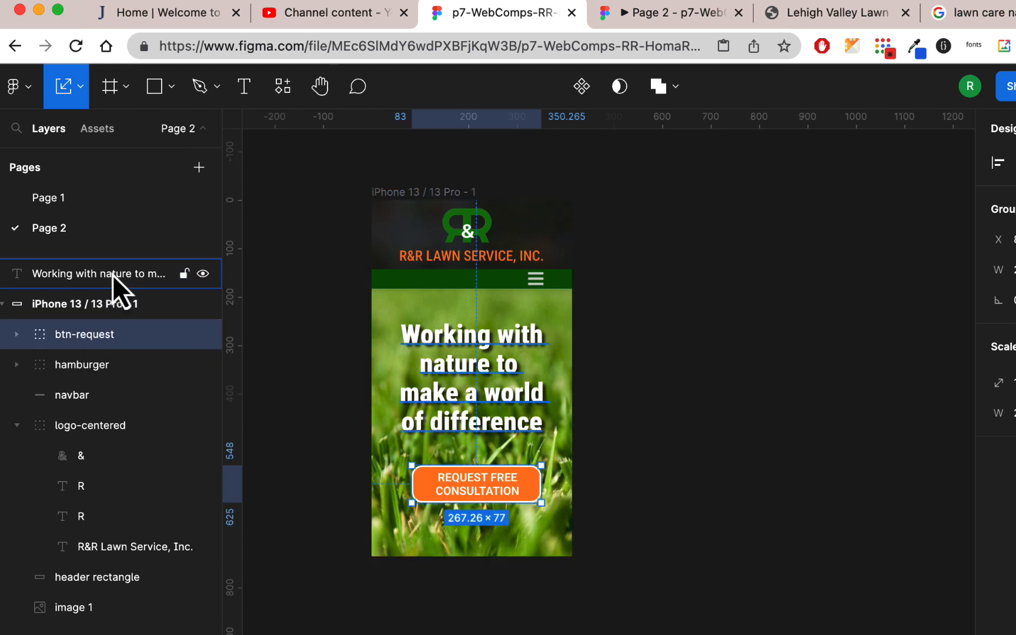
pyautogui.moveTo(111, 275); pyautogui.dragTo(110, 312)
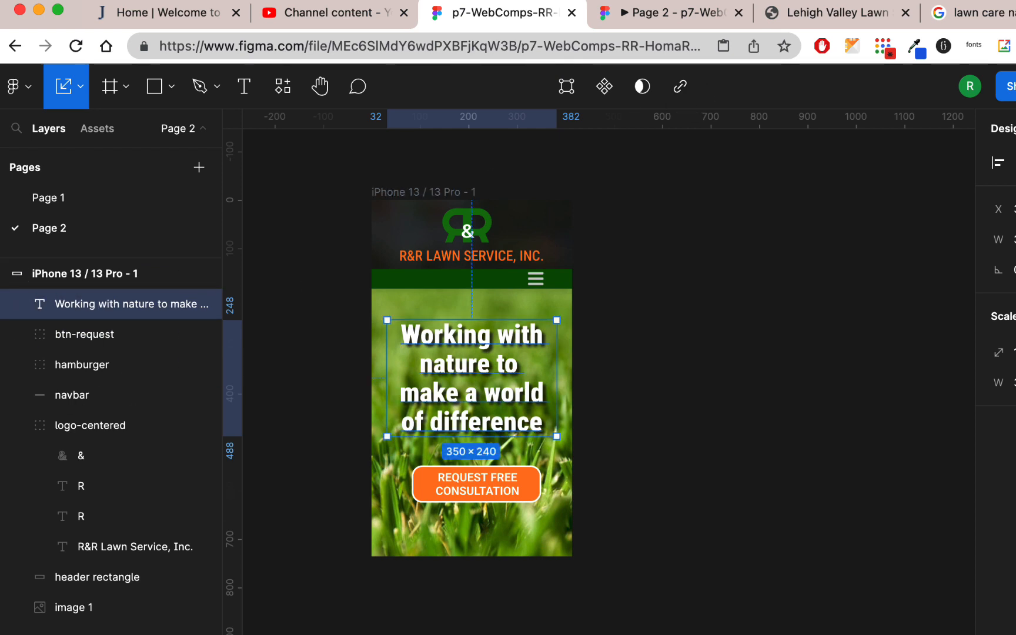
# Preview the Page 2 phone design with its headline and request button, and return to the design file
pyautogui.click(1015, 87)
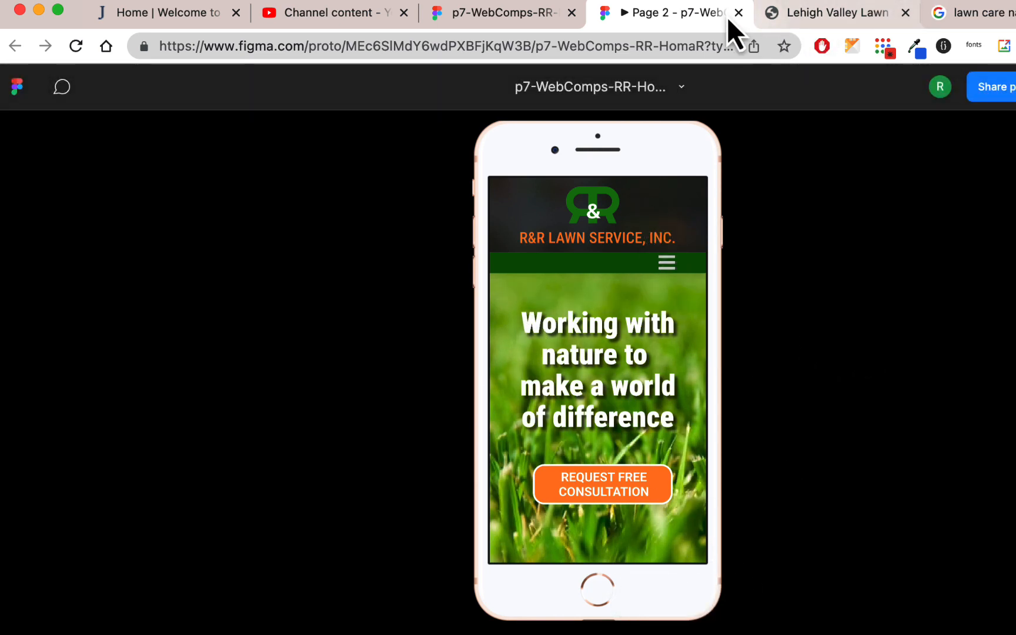
pyautogui.click(738, 13)
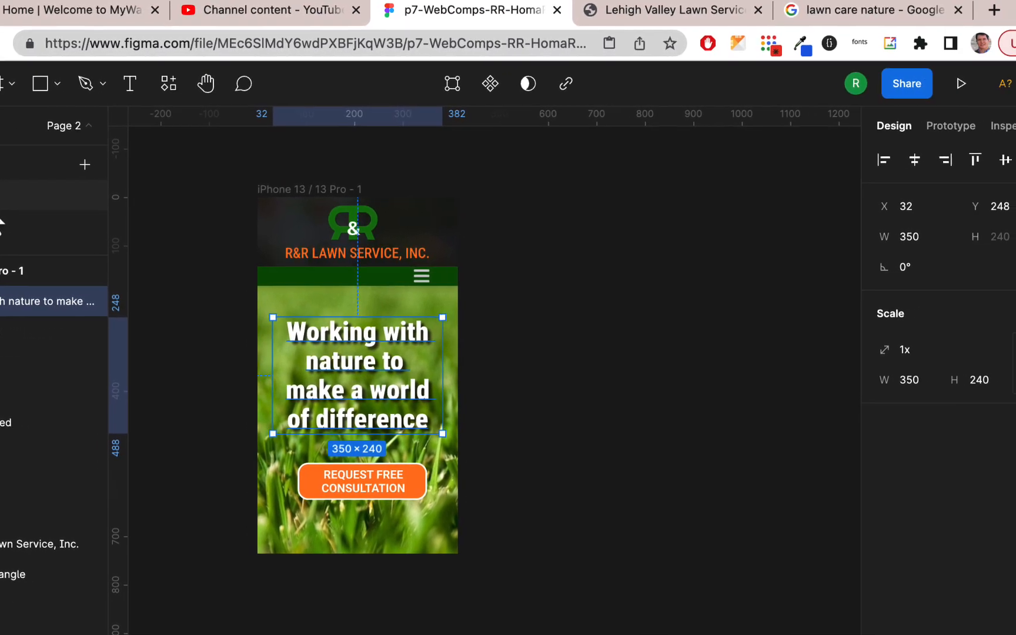
# Preview the Page 1 desktop design in presentation view and view the prototype's sharing options
pyautogui.click(0, 203)
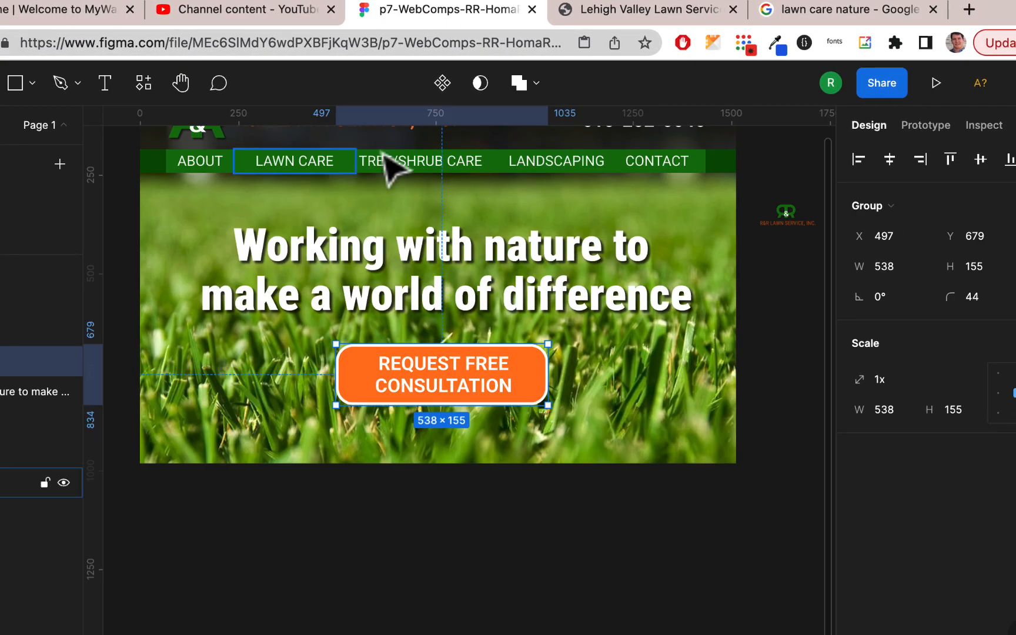
pyautogui.click(936, 83)
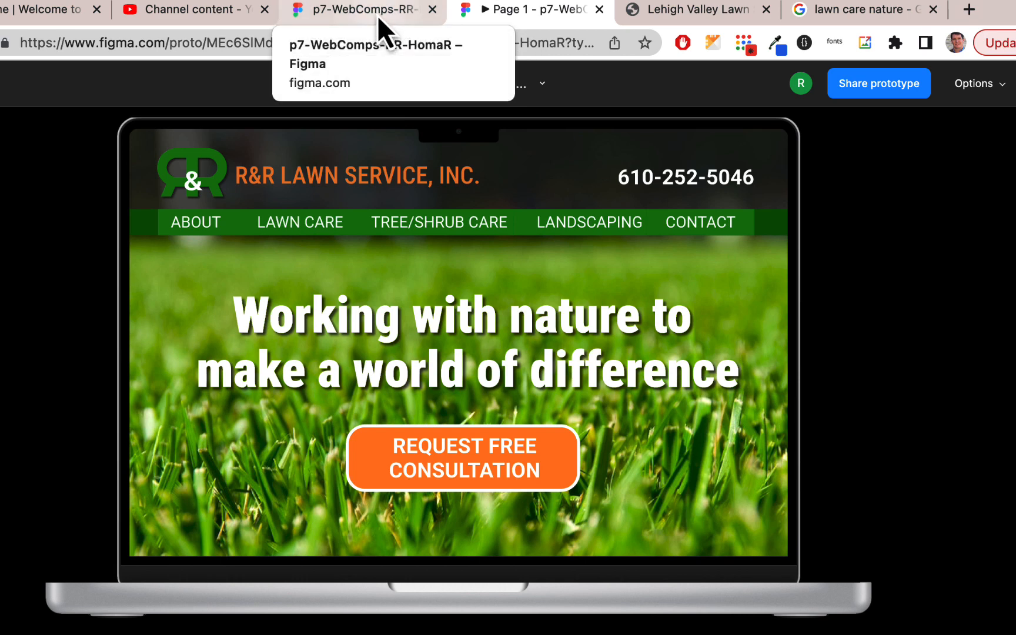
pyautogui.click(860, 80)
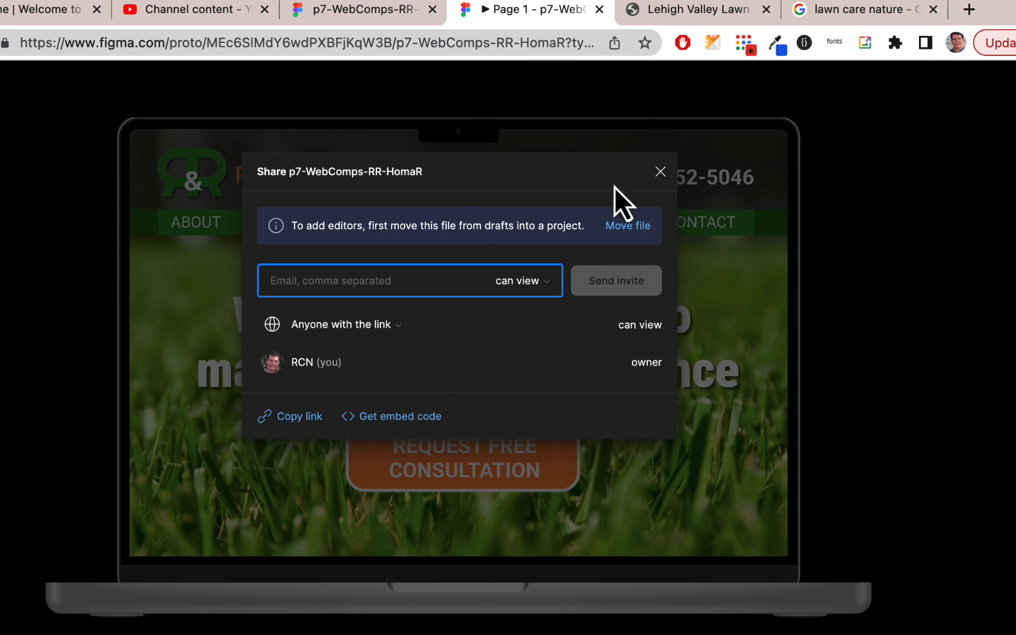
pyautogui.click(599, 10)
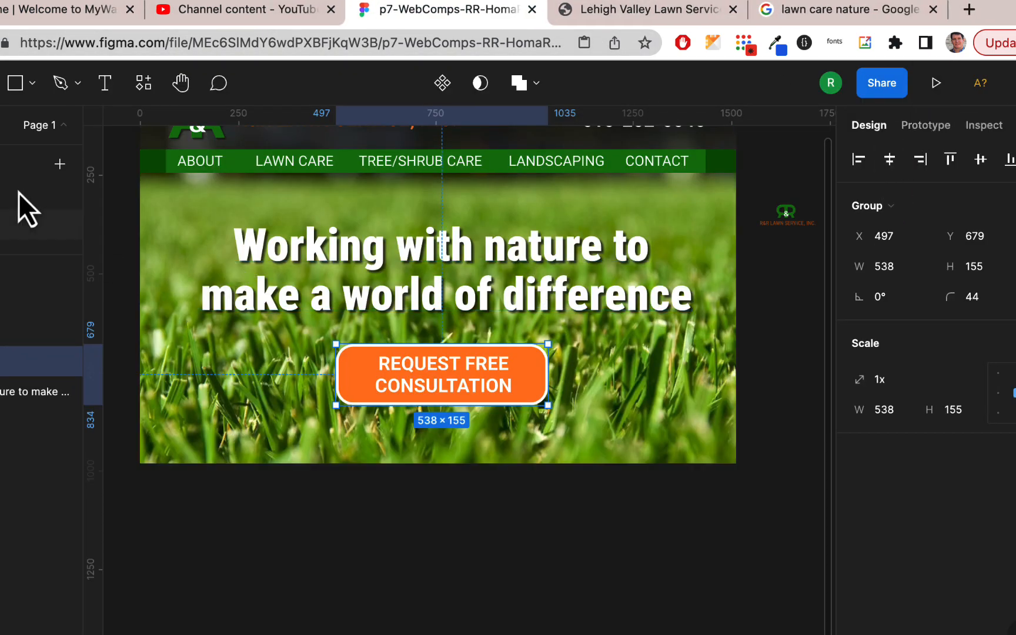
# Preview the Page 1 MacBook design once more and check the design file's link-sharing options
pyautogui.scroll(3, 516, 480)
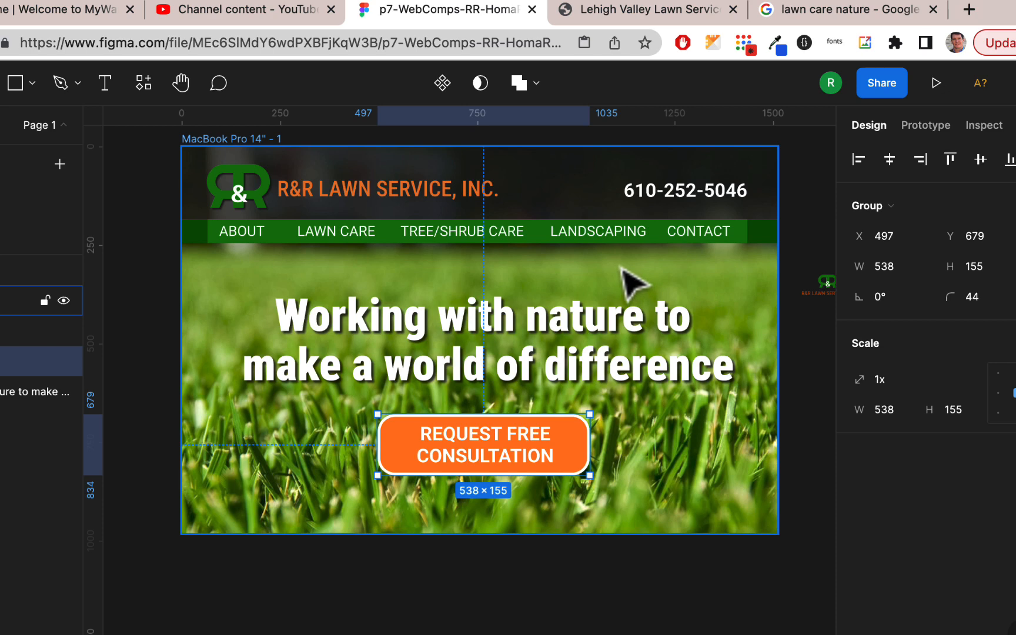
pyautogui.click(939, 87)
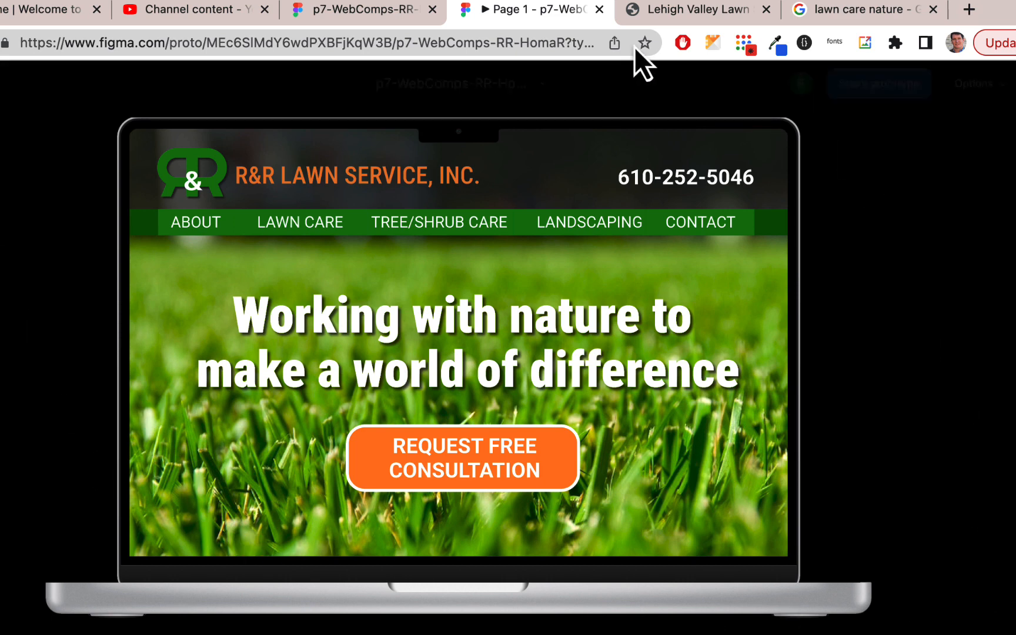
pyautogui.click(600, 10)
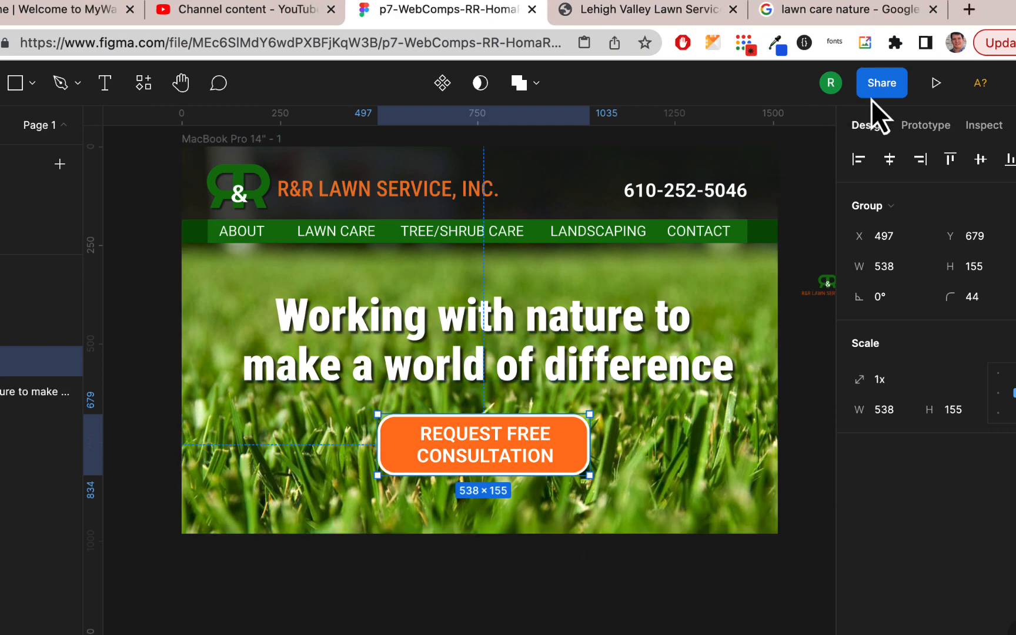
pyautogui.click(886, 85)
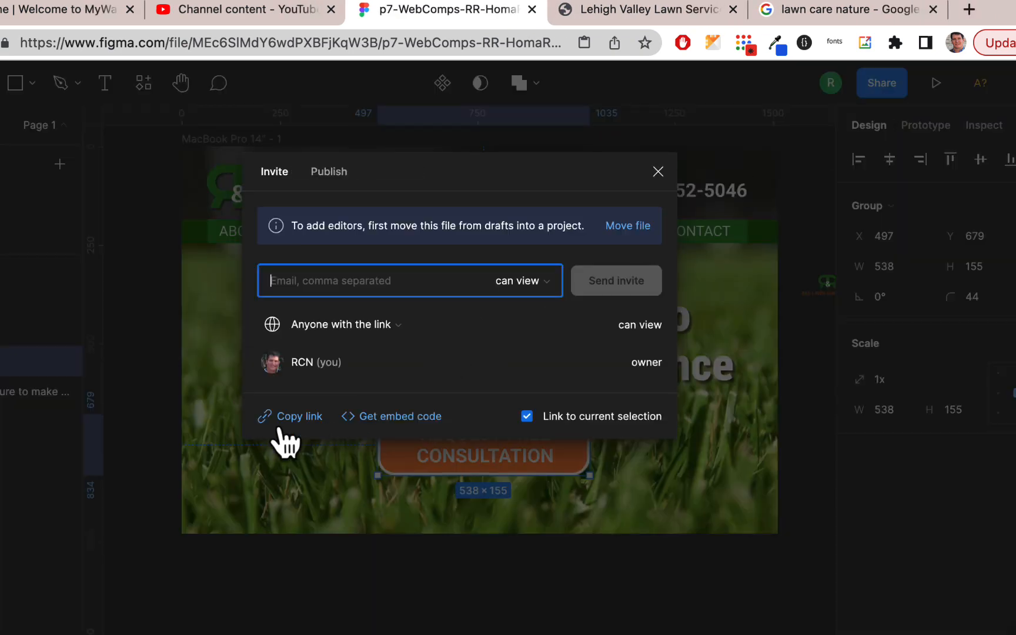
pyautogui.click(658, 172)
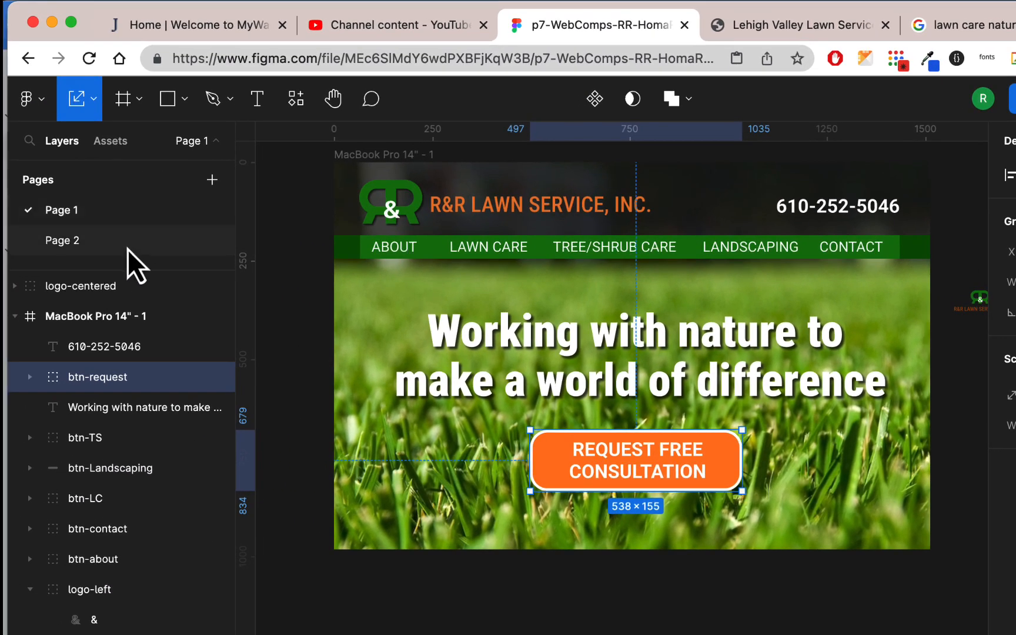
# Review the Page 2 mobile and Page 1 desktop designs and compare them with the live randrlawnservice.com homepage
pyautogui.click(128, 249)
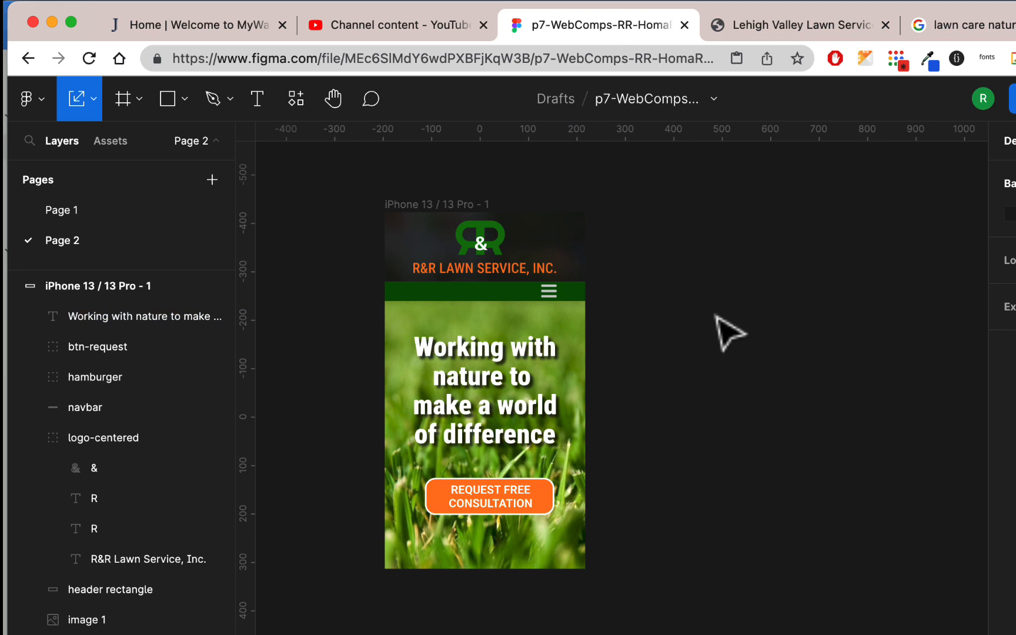
pyautogui.click(154, 212)
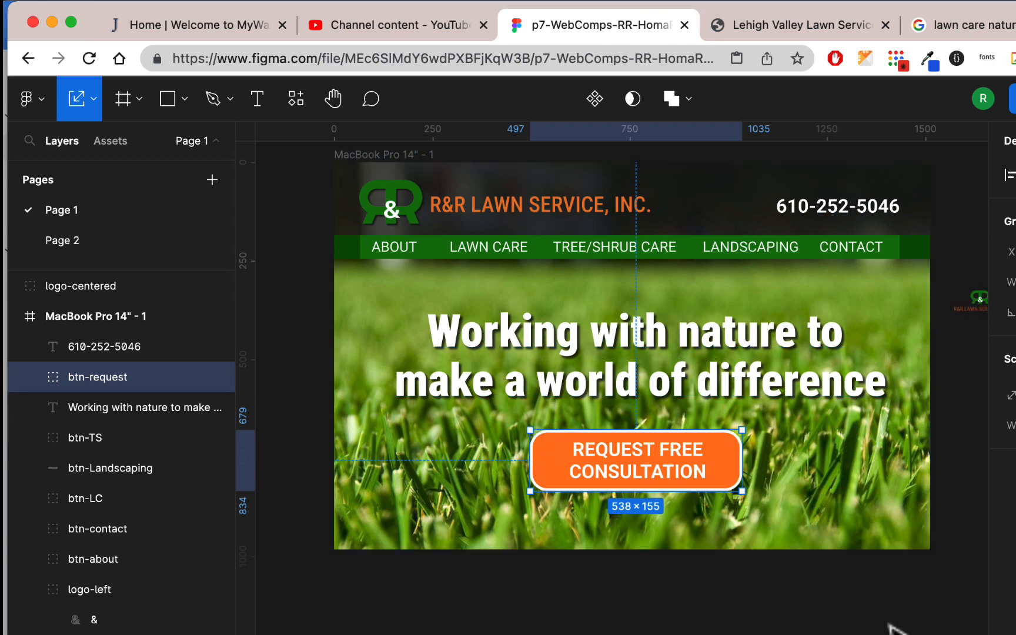
pyautogui.click(831, 27)
pyautogui.scroll(-3, 758, 256)
pyautogui.scroll(3, 758, 257)
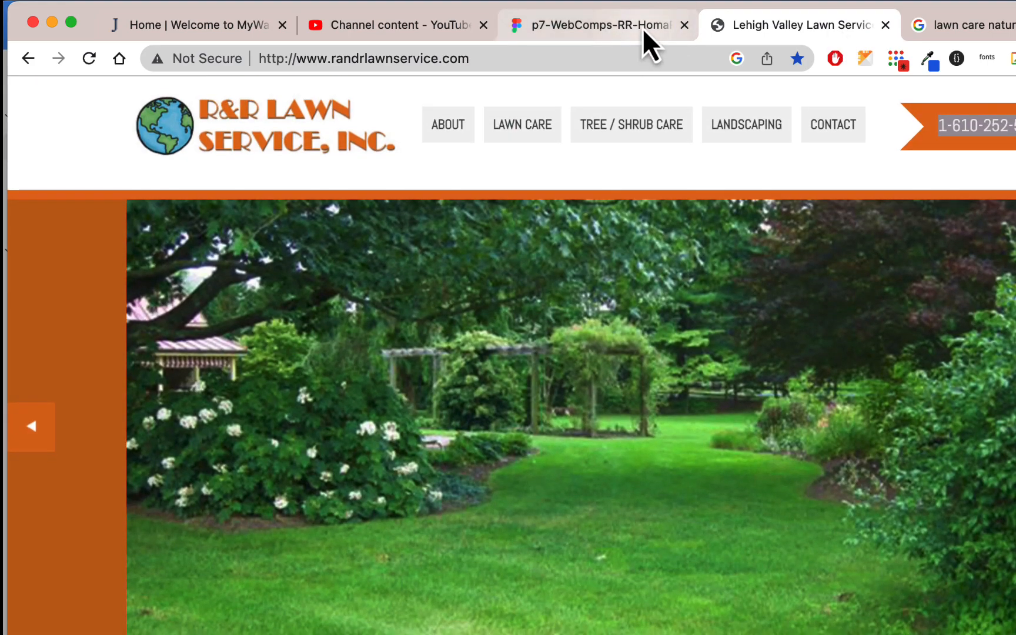
pyautogui.click(643, 28)
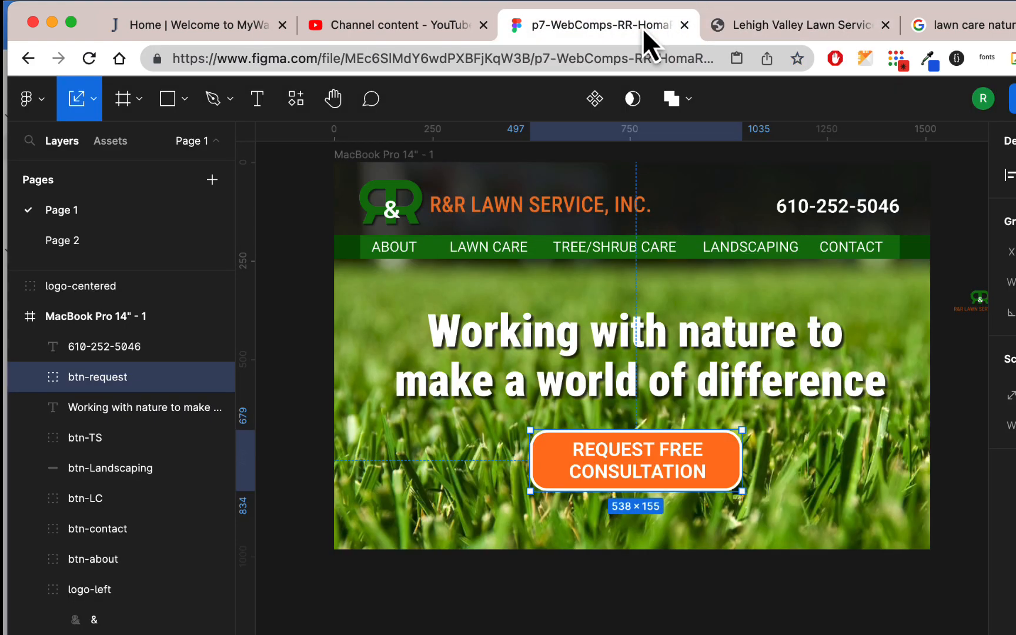